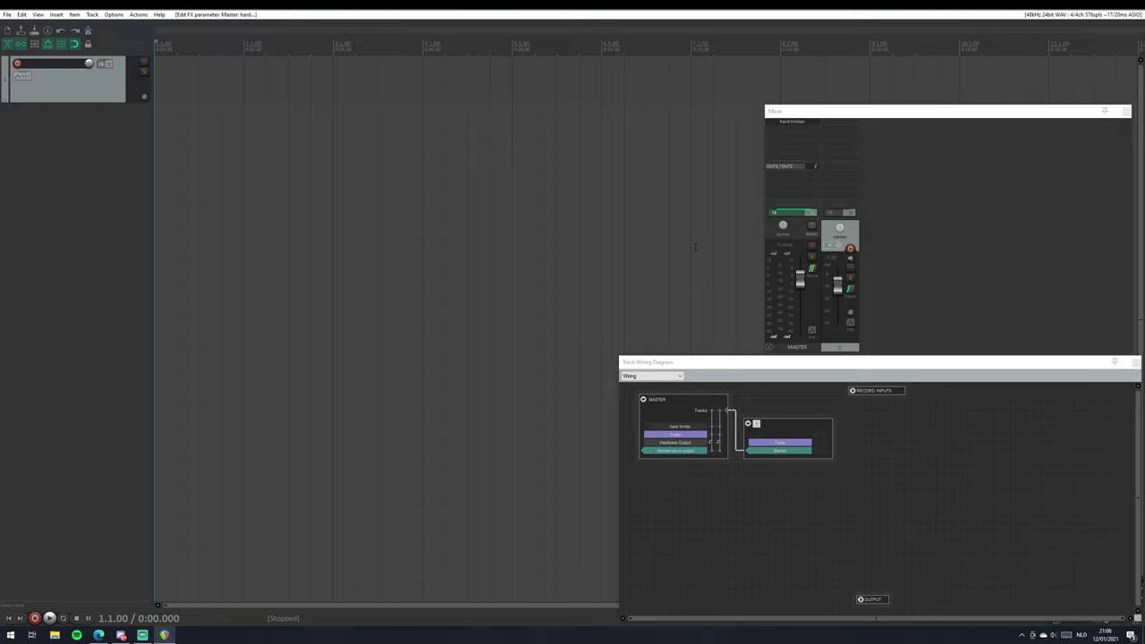
Enable feedback in routing in the project's advanced settings and apply the change.
left_click(21, 15)
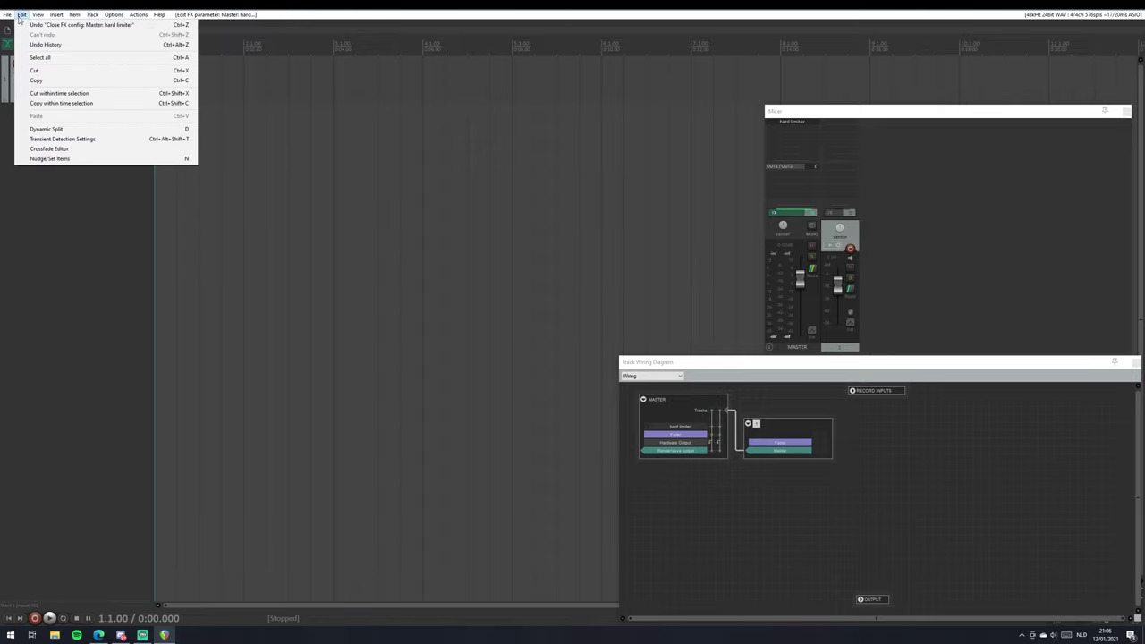
left_click(19, 17)
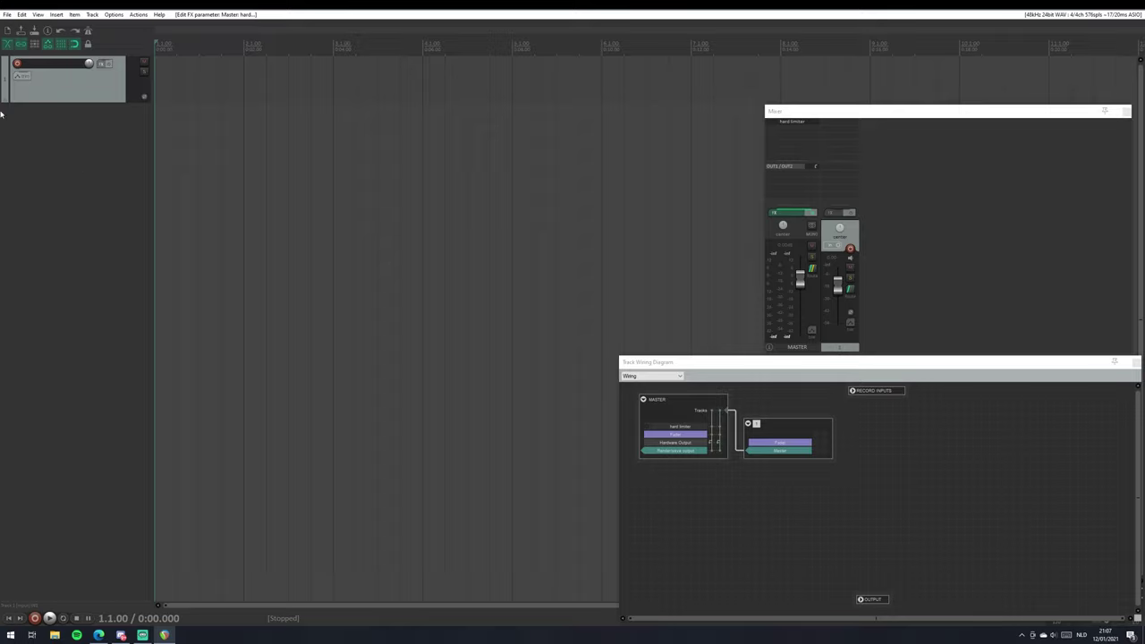
left_click(21, 15)
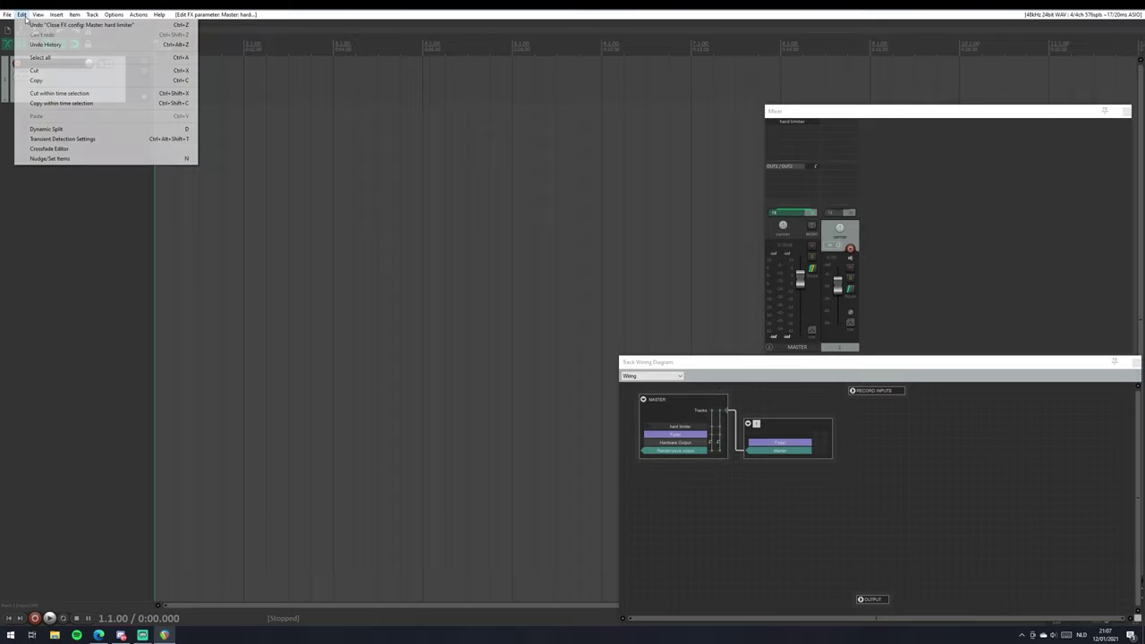
mouse_move(9, 20)
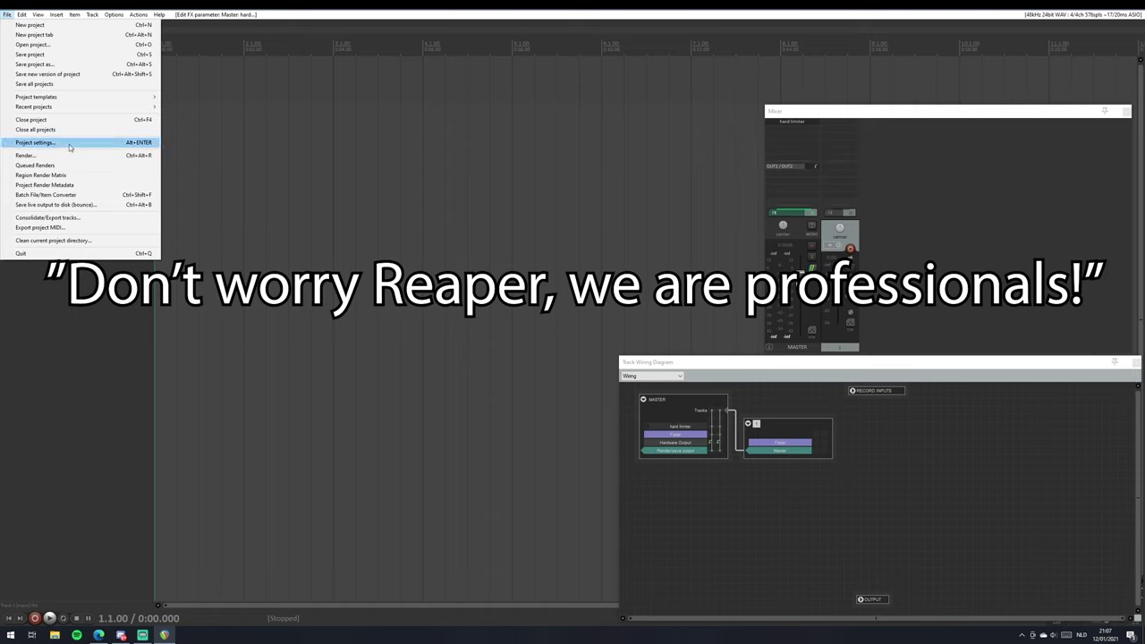
left_click(70, 147)
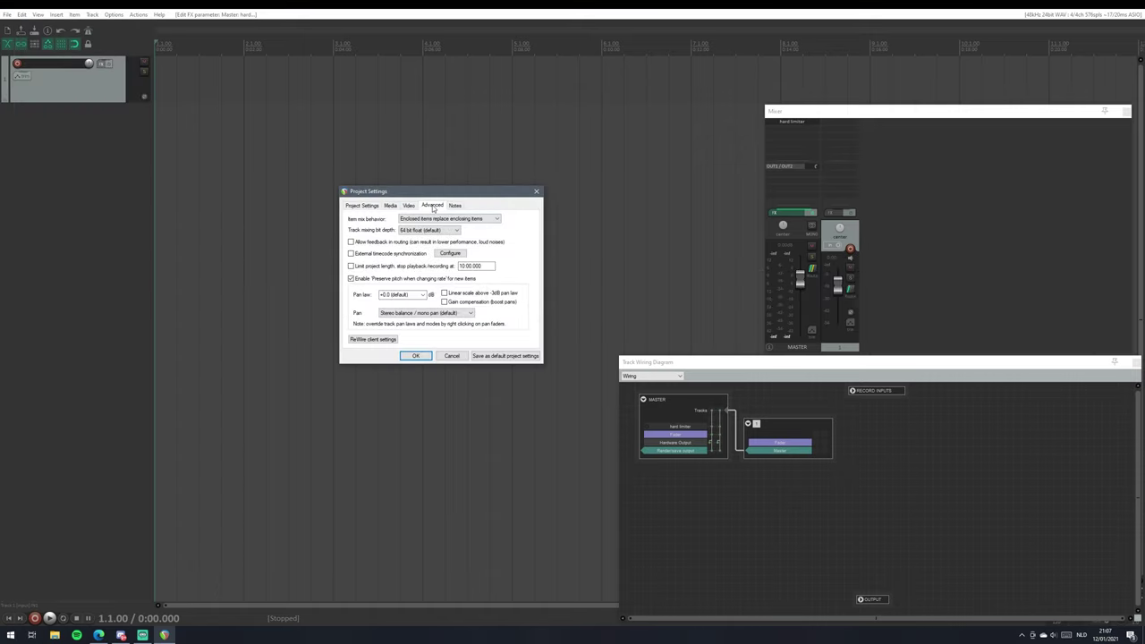
left_click(370, 243)
left_click(415, 356)
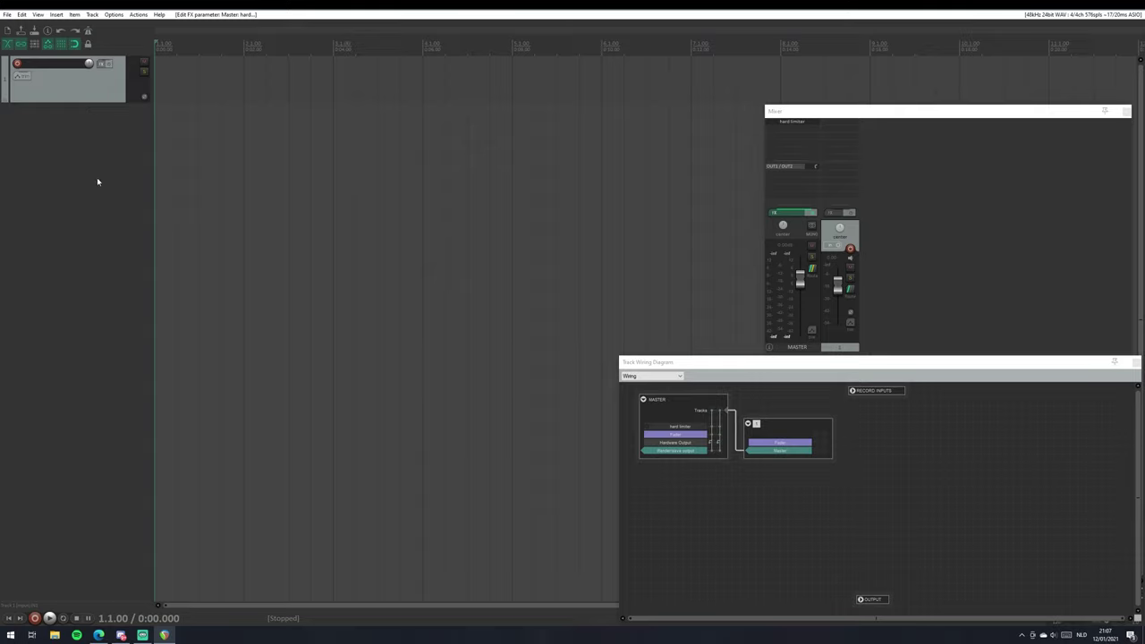
Name the first track Source.
double_click(46, 63)
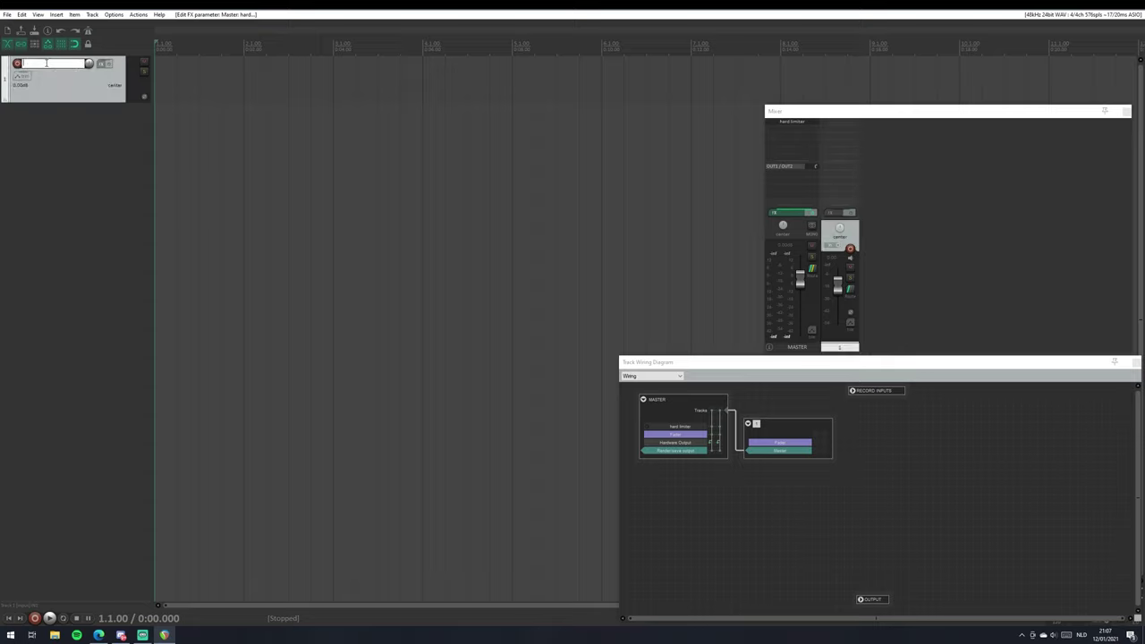
type("Source")
key("Return")
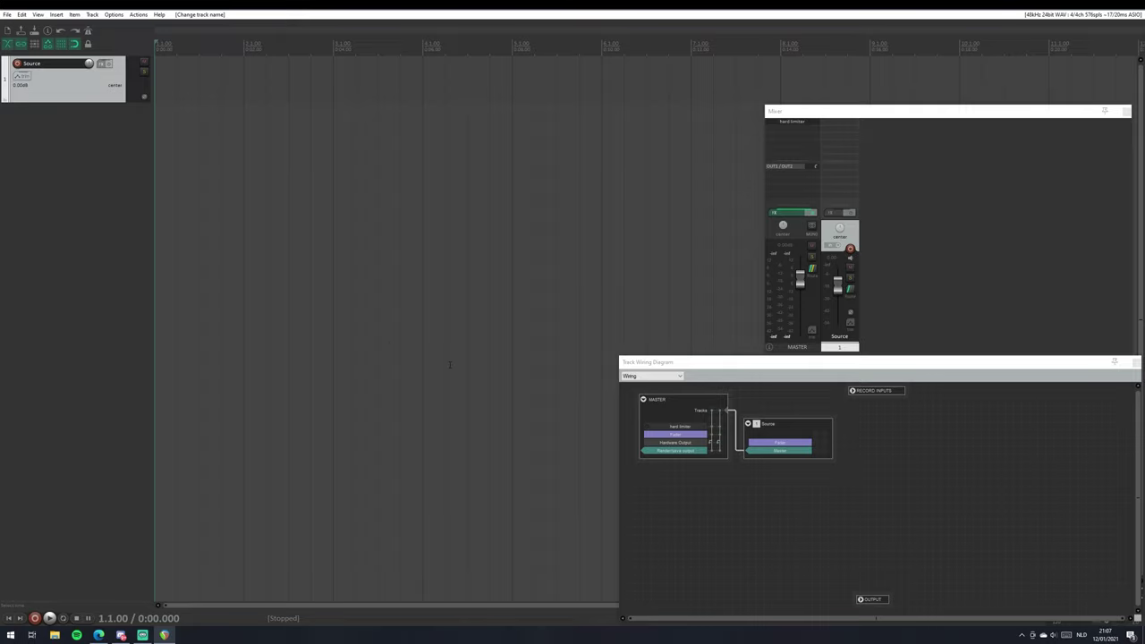
left_click_drag(742, 363, 738, 360)
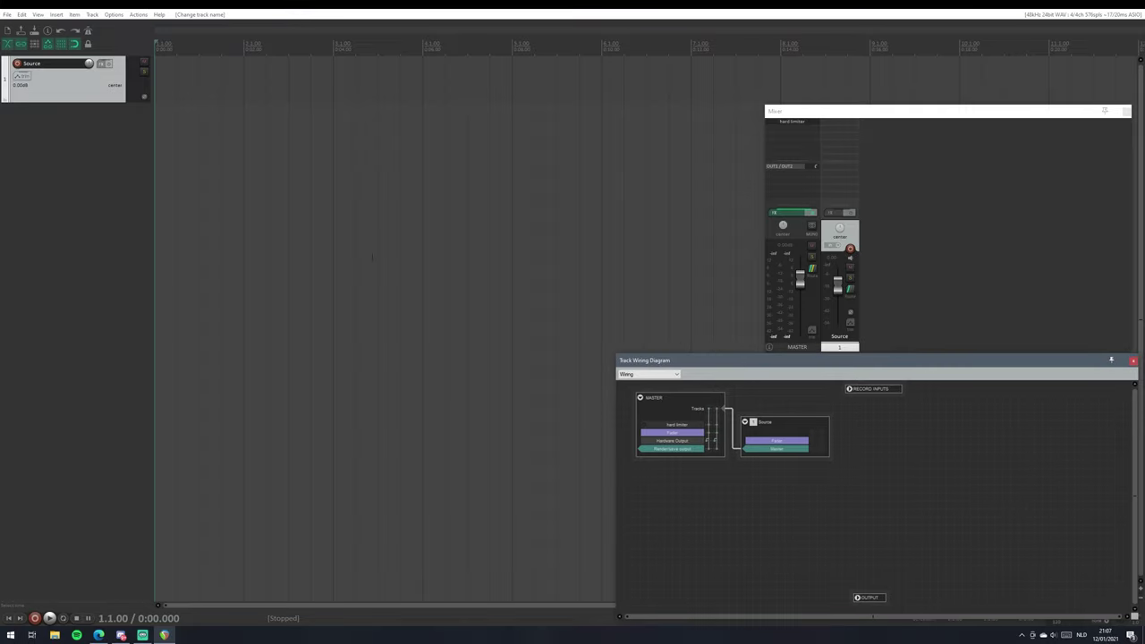
Add two more tracks below Source and name them Bus and FX.
double_click(92, 174)
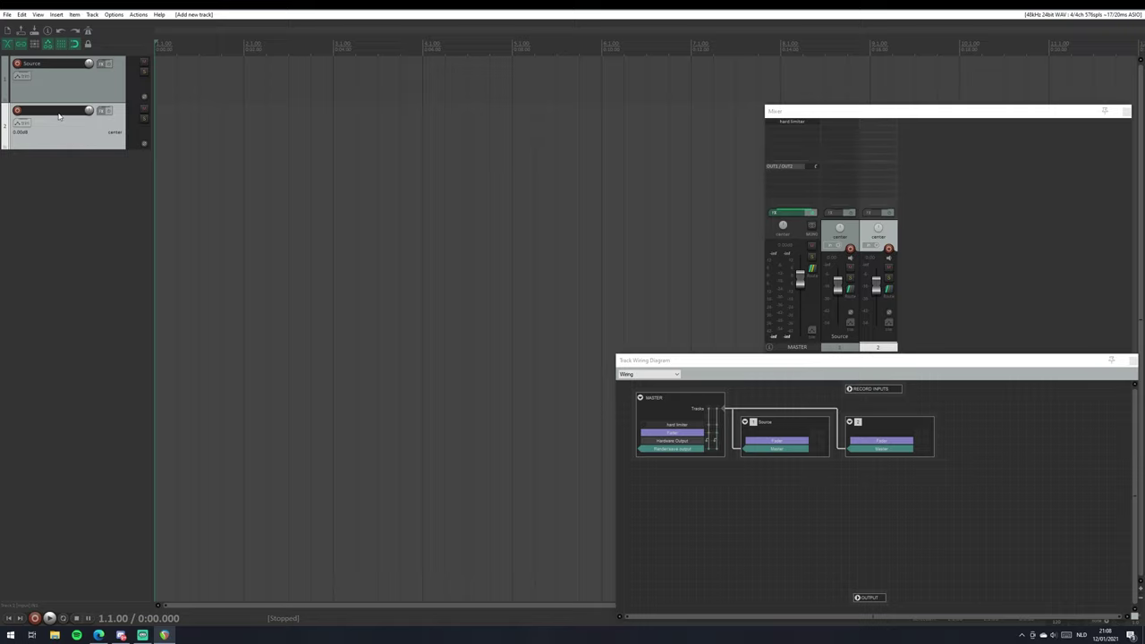
type("Bus")
key("Return")
double_click(76, 163)
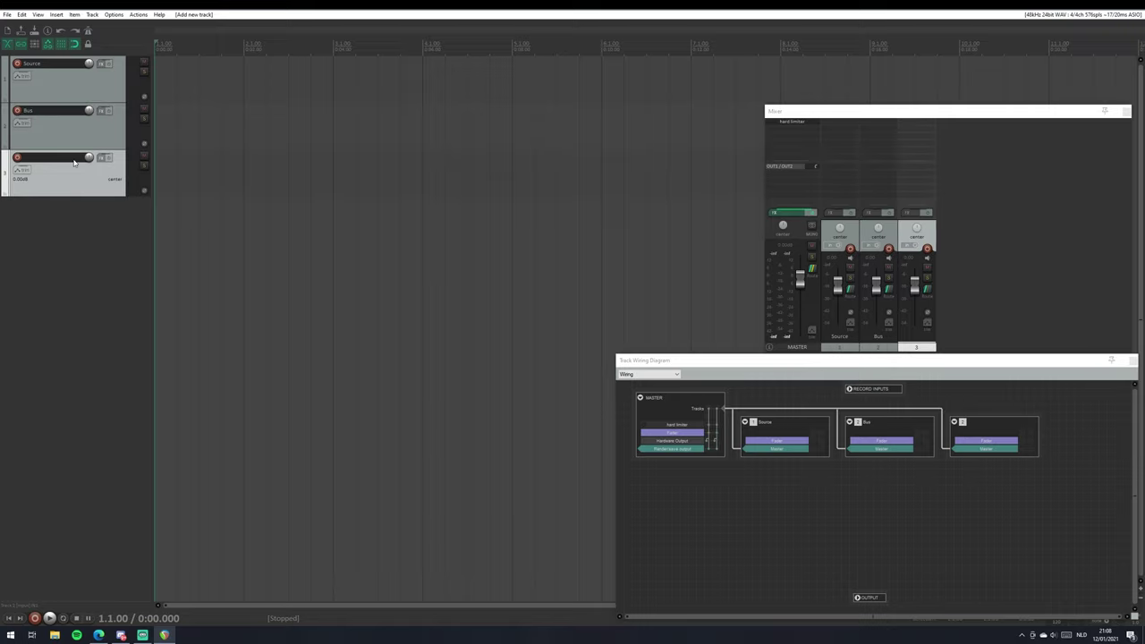
double_click(51, 161)
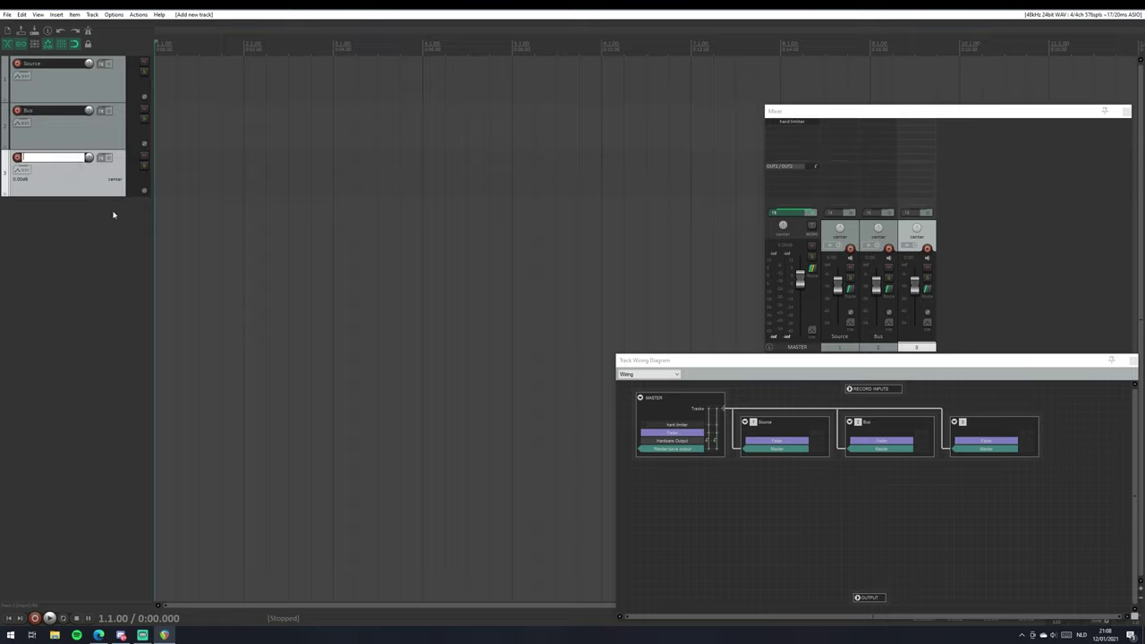
type("FX")
key("Return")
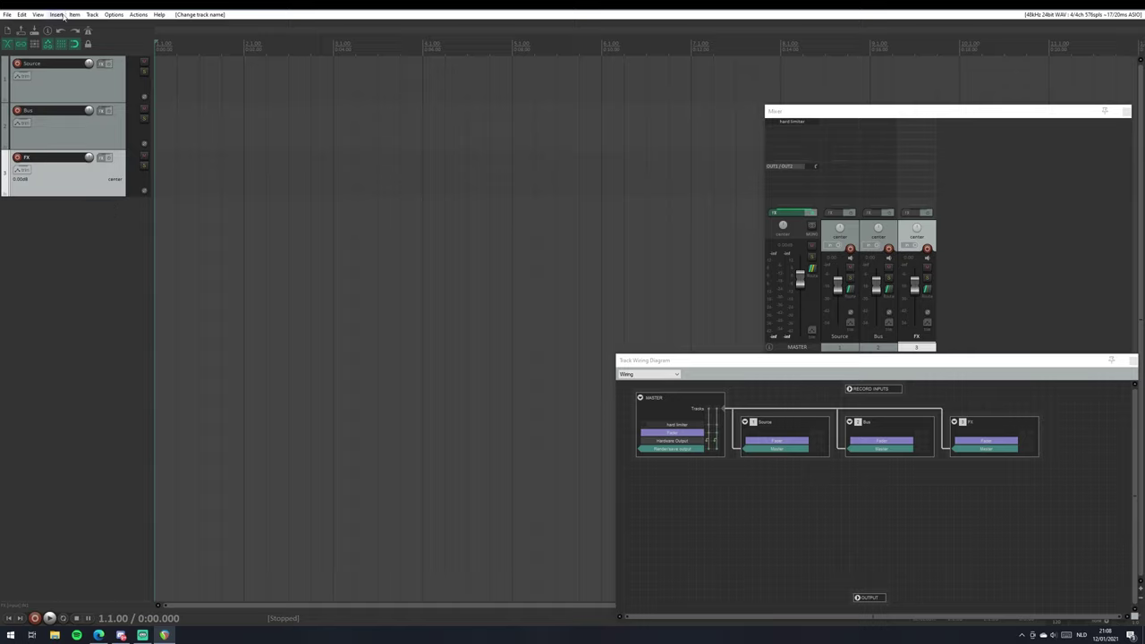
left_click(710, 361)
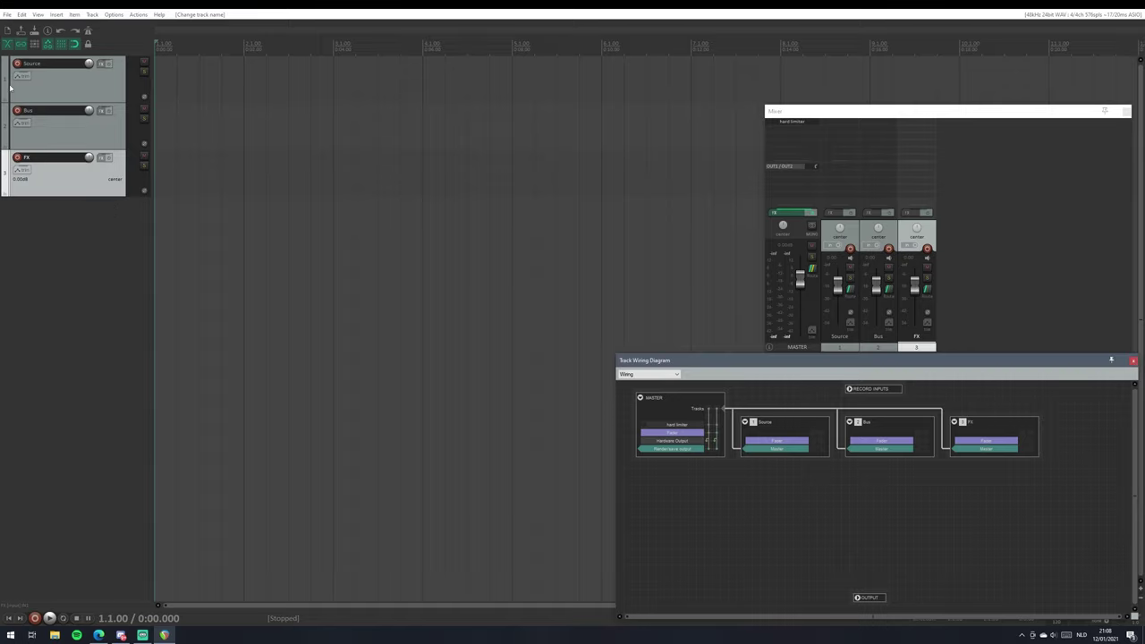
left_click(39, 15)
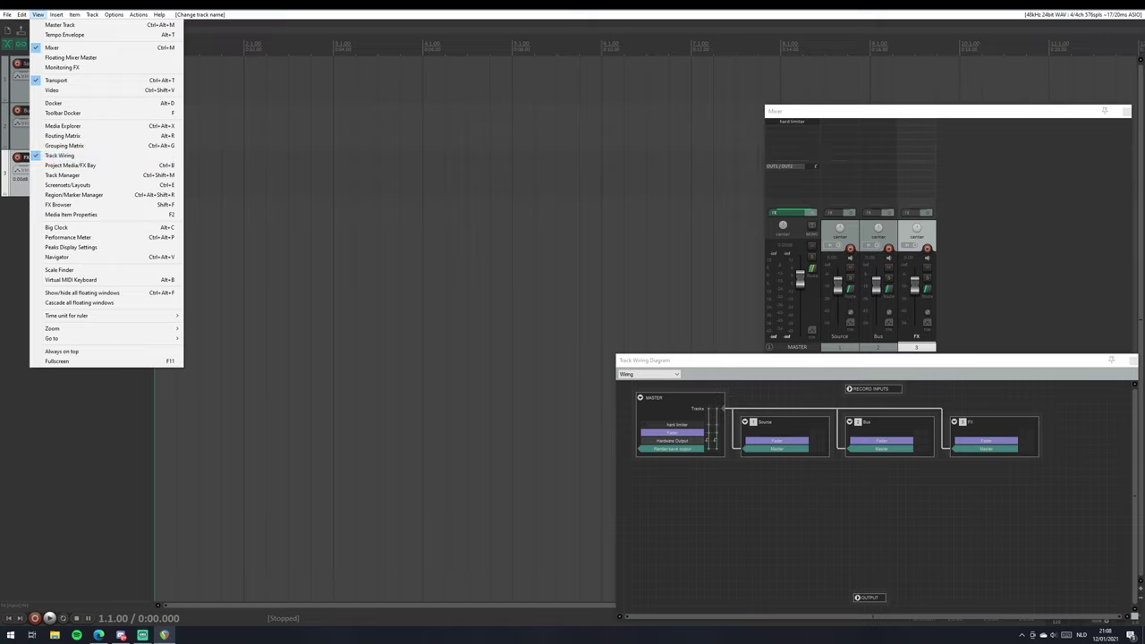
key("Escape")
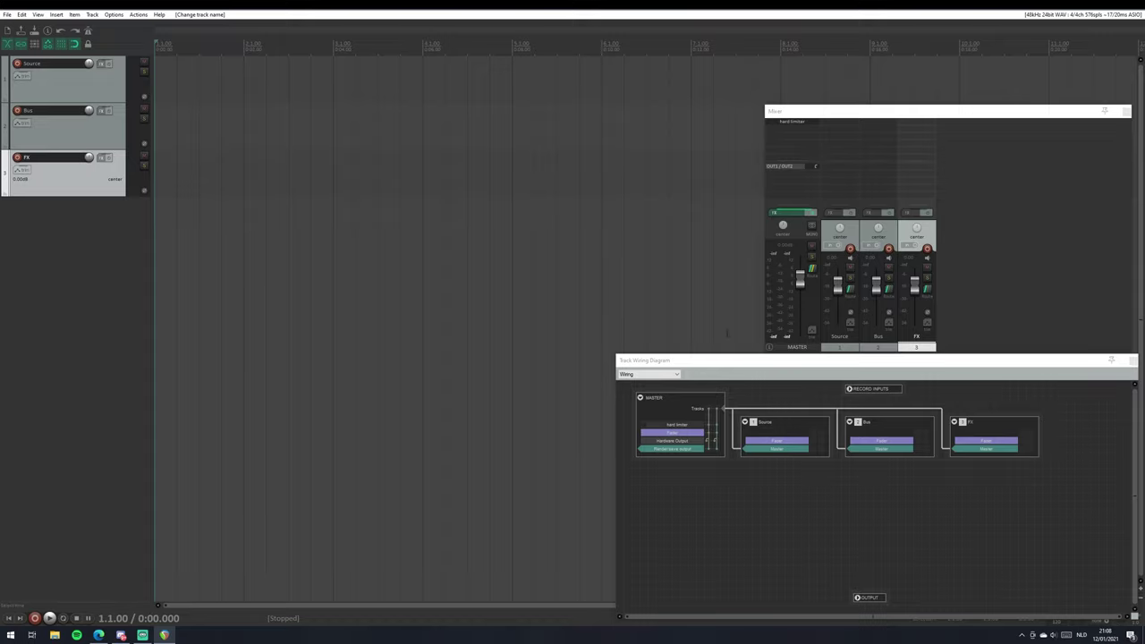
Move the Track Wiring Diagram window over the middle of the arrange area and shrink it so the mixer stays uncovered.
left_click_drag(726, 363, 375, 172)
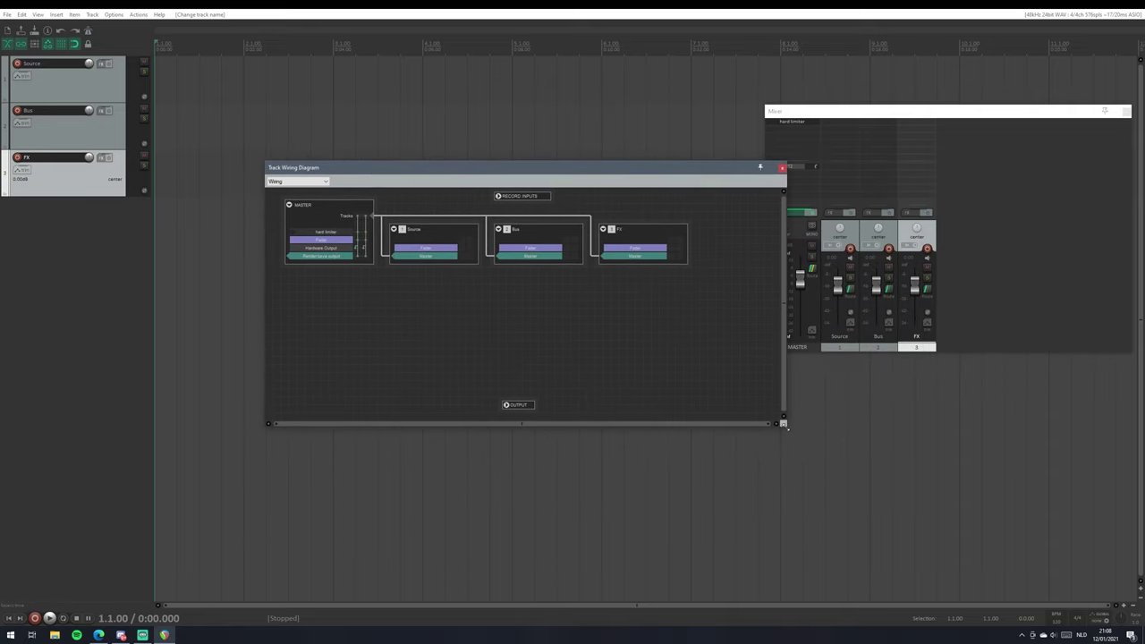
left_click_drag(783, 423, 754, 354)
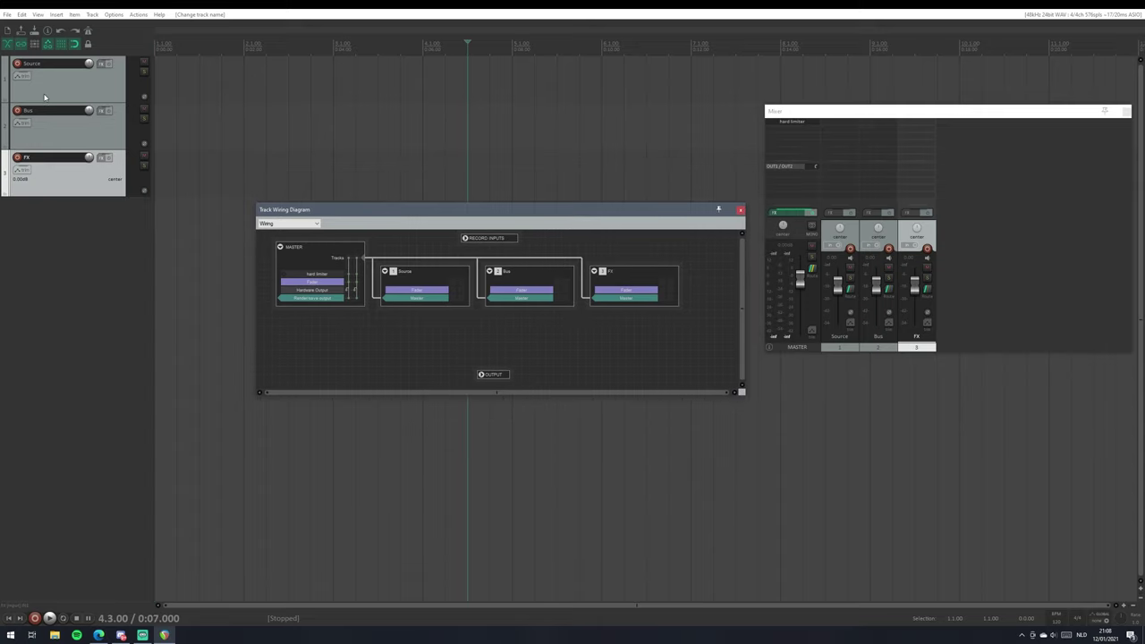
Set the Source track's record input to MIDI from the MPKmini2 on all channels.
left_click(45, 97)
right_click(131, 91)
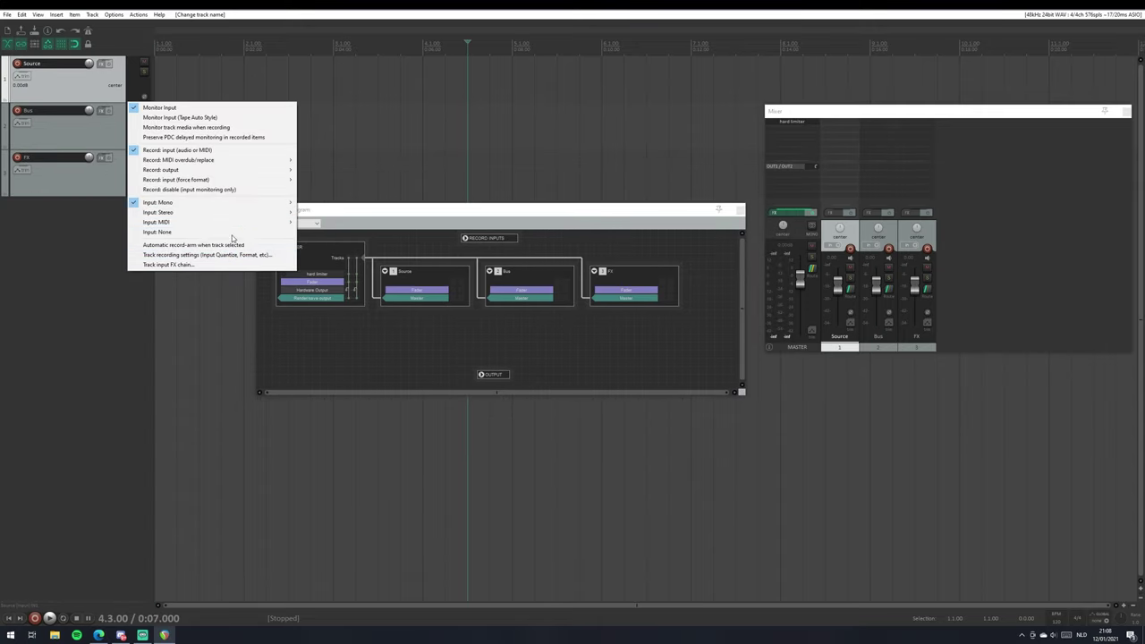
mouse_move(241, 224)
mouse_move(304, 232)
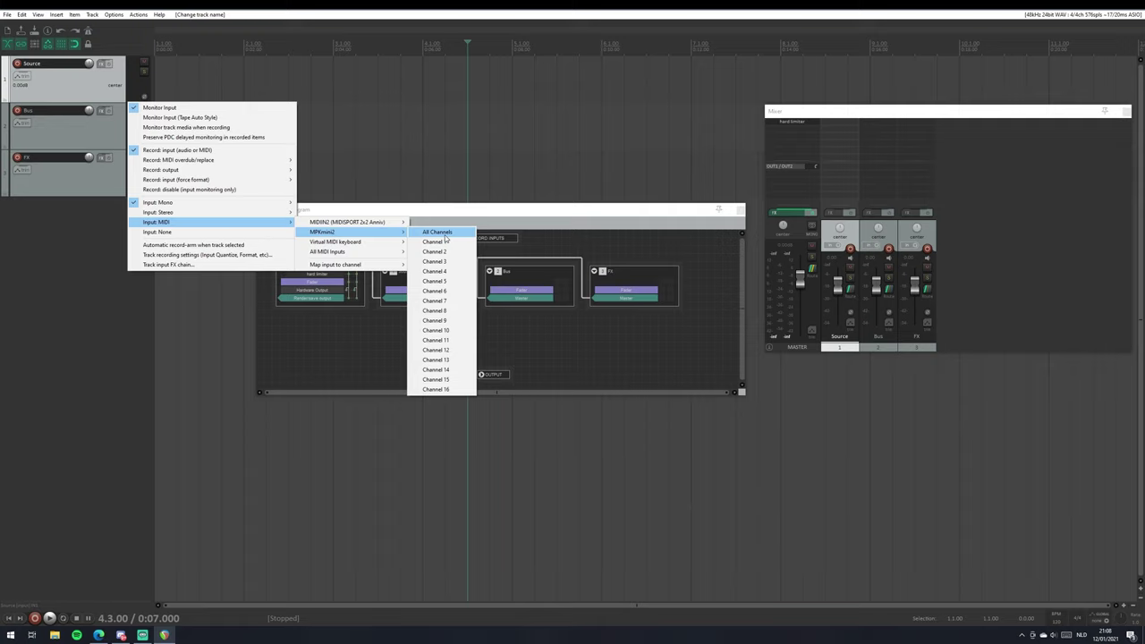
left_click(437, 232)
Find the Addictive Keys (XLN Audio) VSTi and insert it on the Source track.
left_click(106, 72)
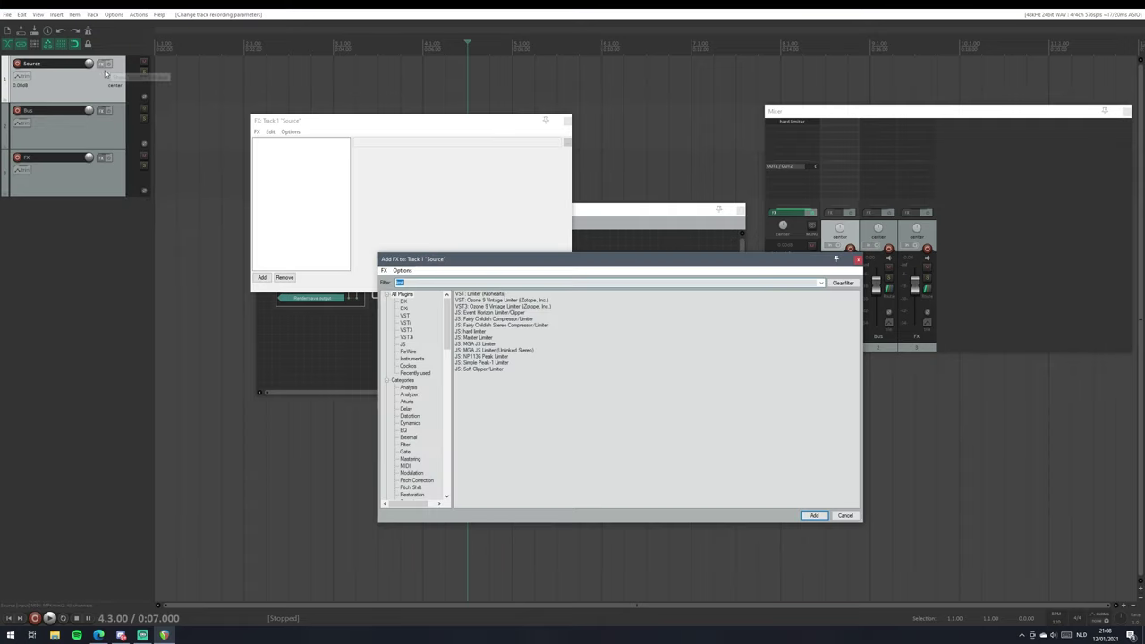
type("c")
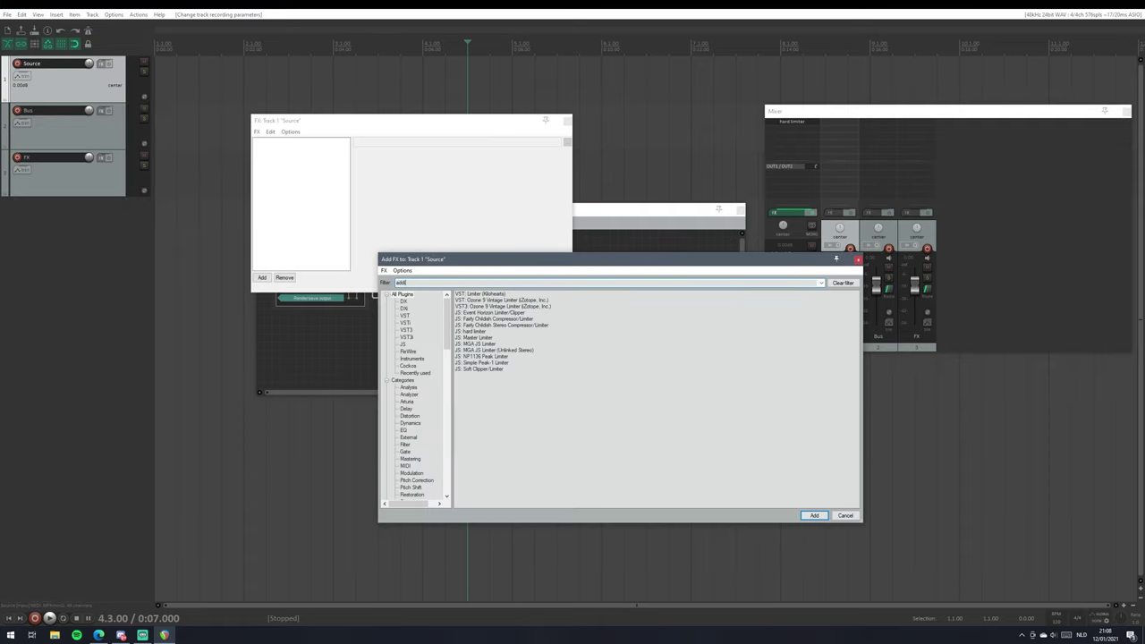
left_click(485, 300)
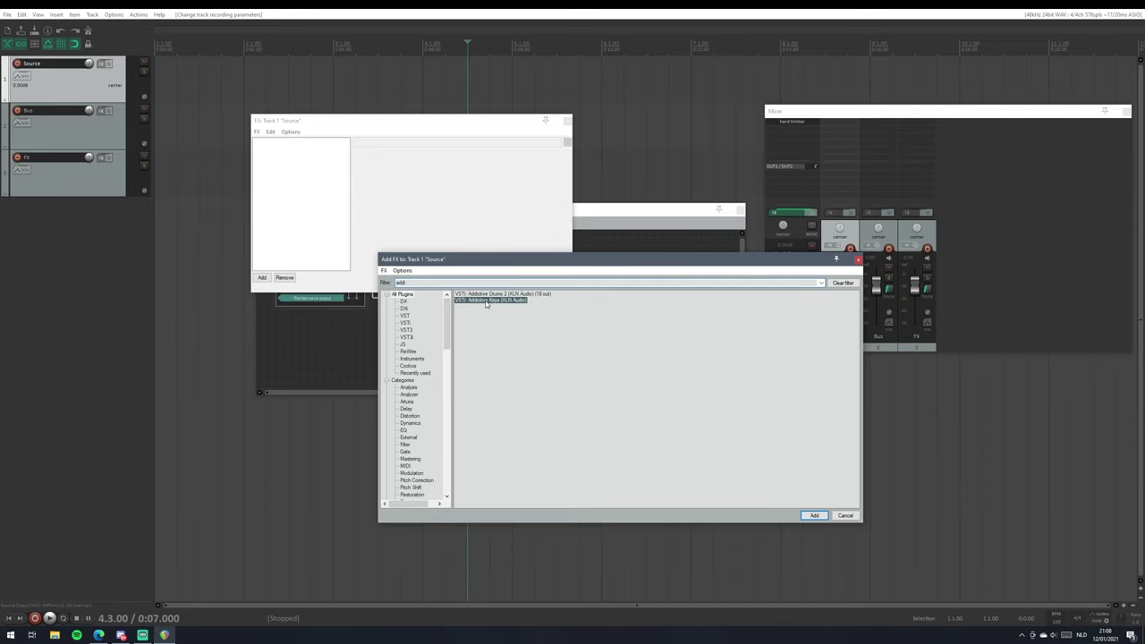
double_click(485, 300)
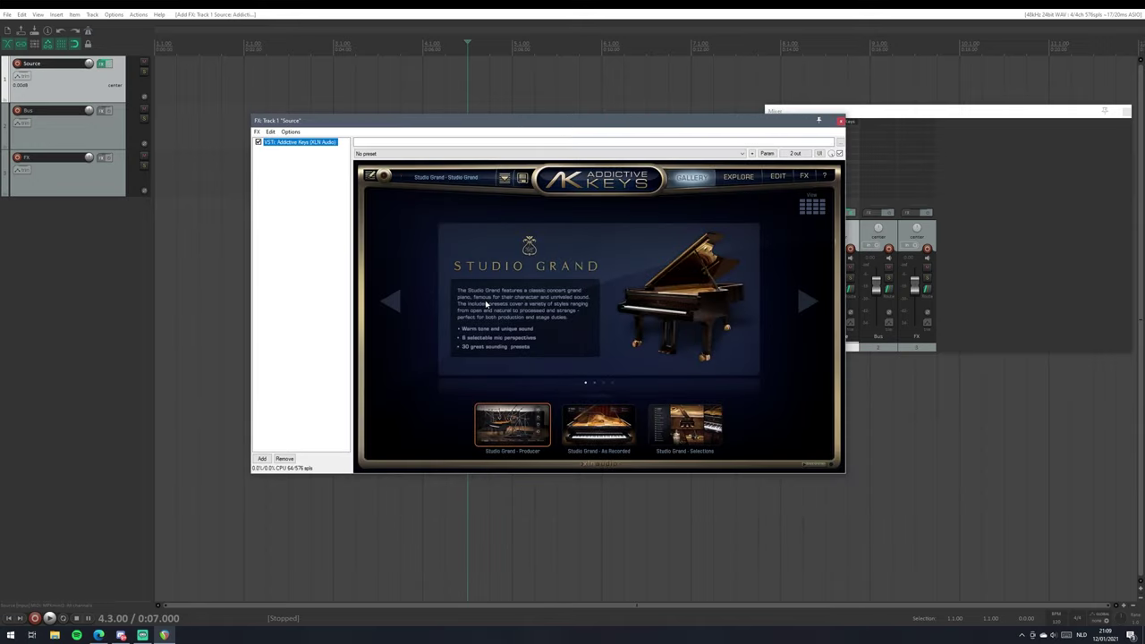
Arm the Source track for recording and close its FX window.
left_click(18, 71)
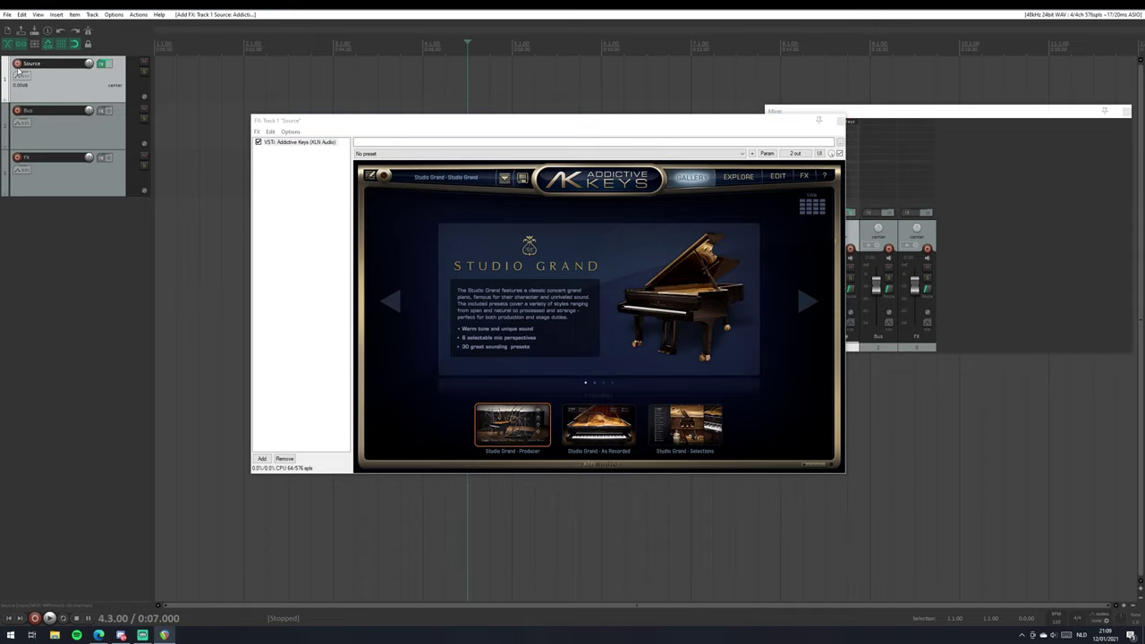
left_click(17, 64)
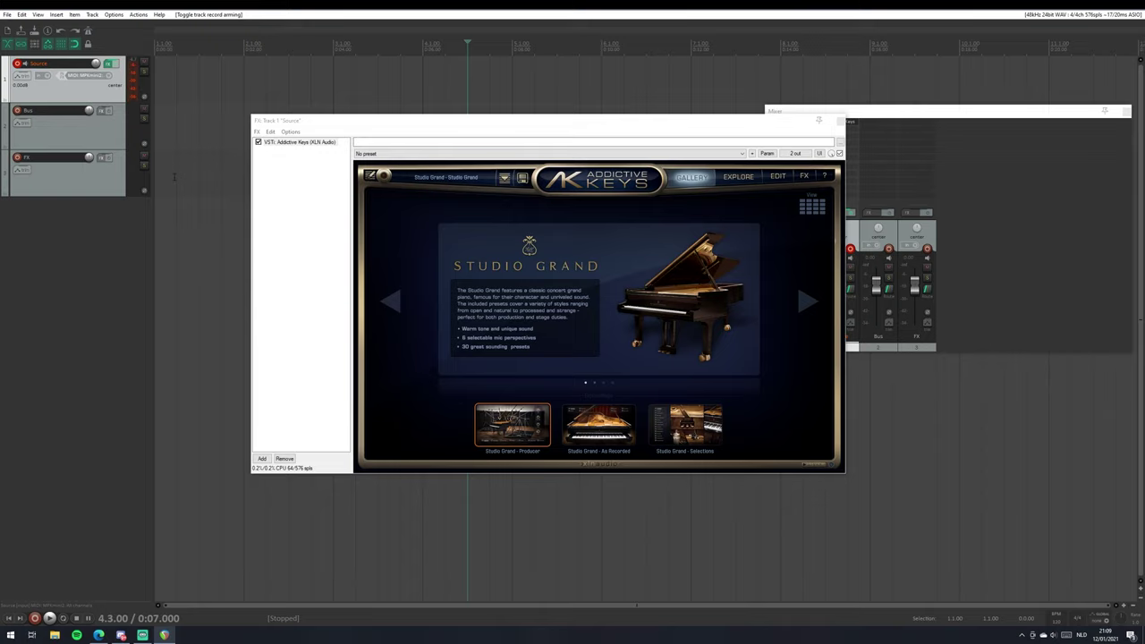
left_click(839, 120)
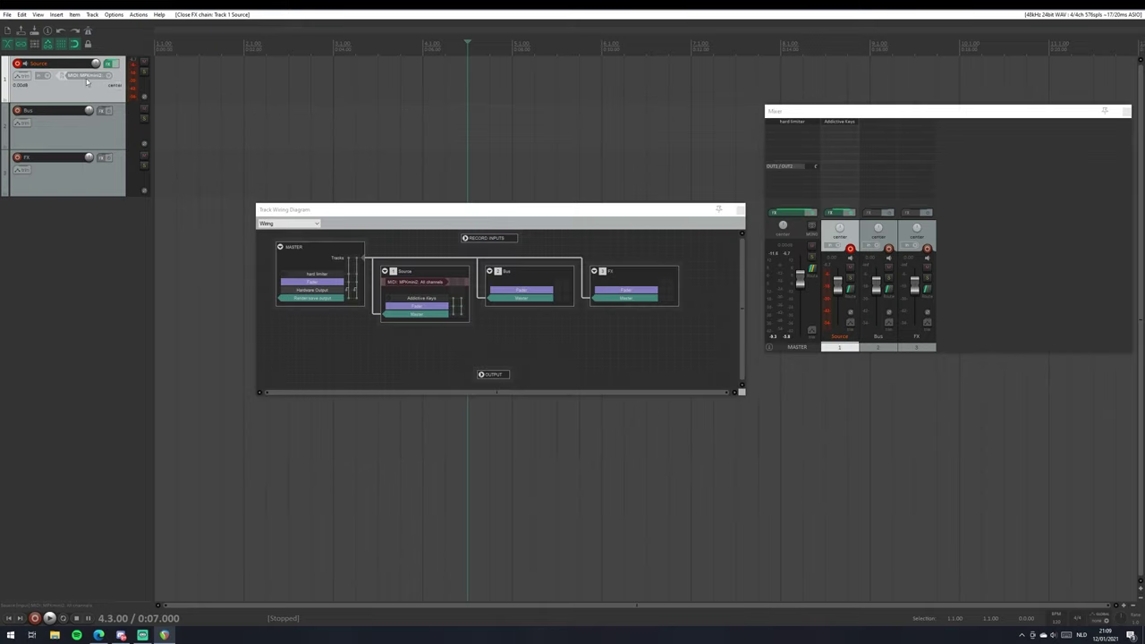
Mute the Source track and wire a send from Source to the FX track in the wiring diagram.
left_click(144, 65)
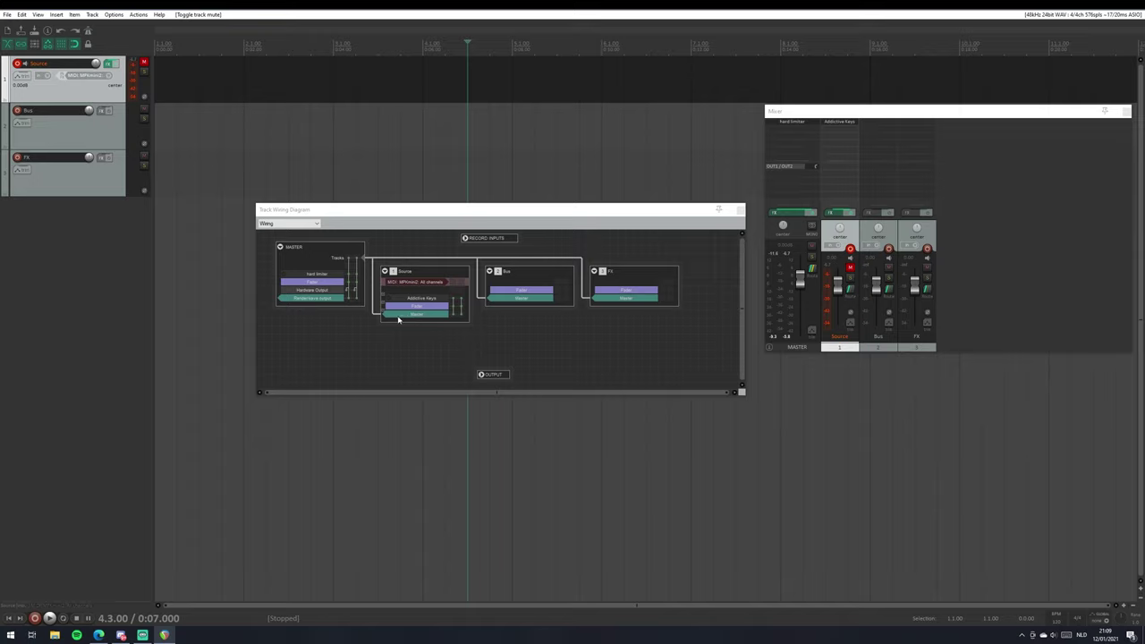
left_click_drag(381, 313, 383, 342)
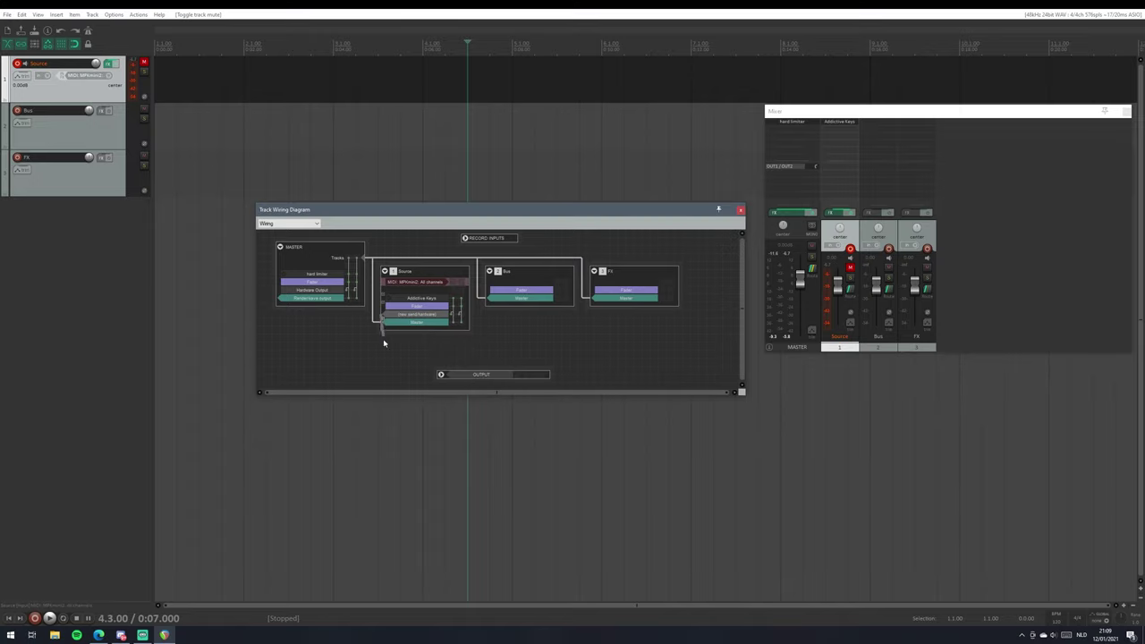
left_click_drag(483, 357, 558, 283)
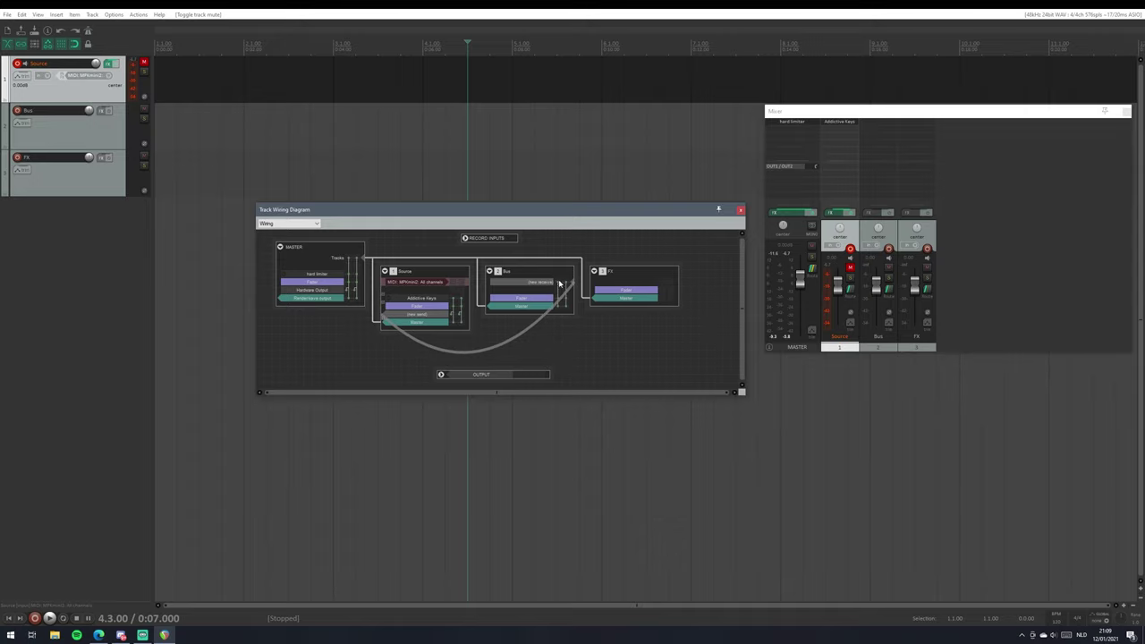
left_click_drag(558, 284, 666, 284)
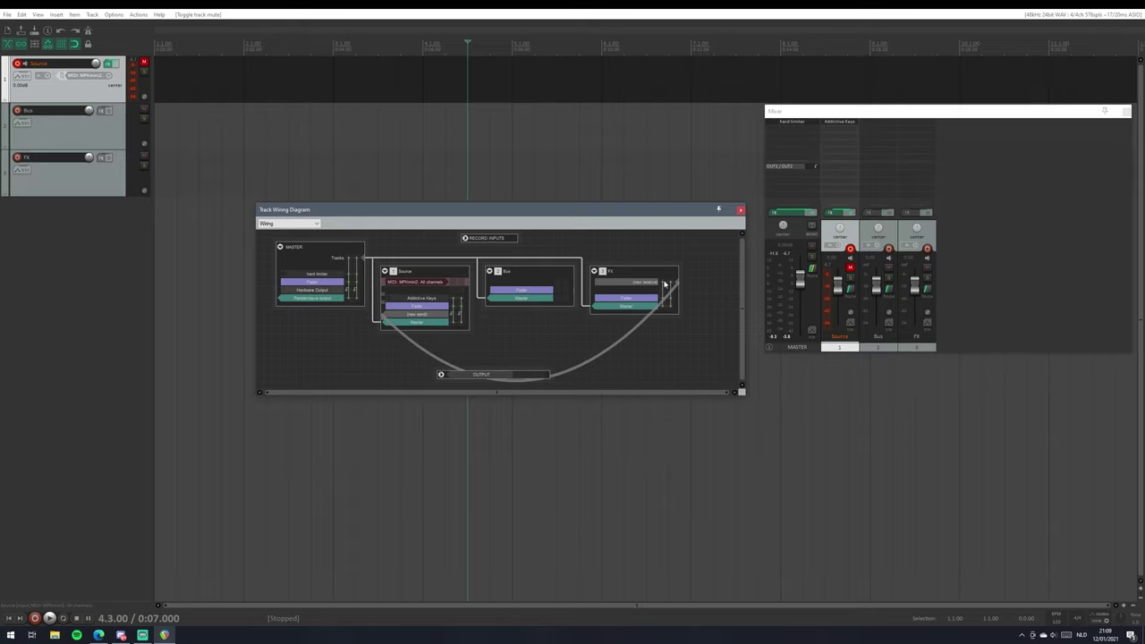
left_click_drag(664, 284, 666, 283)
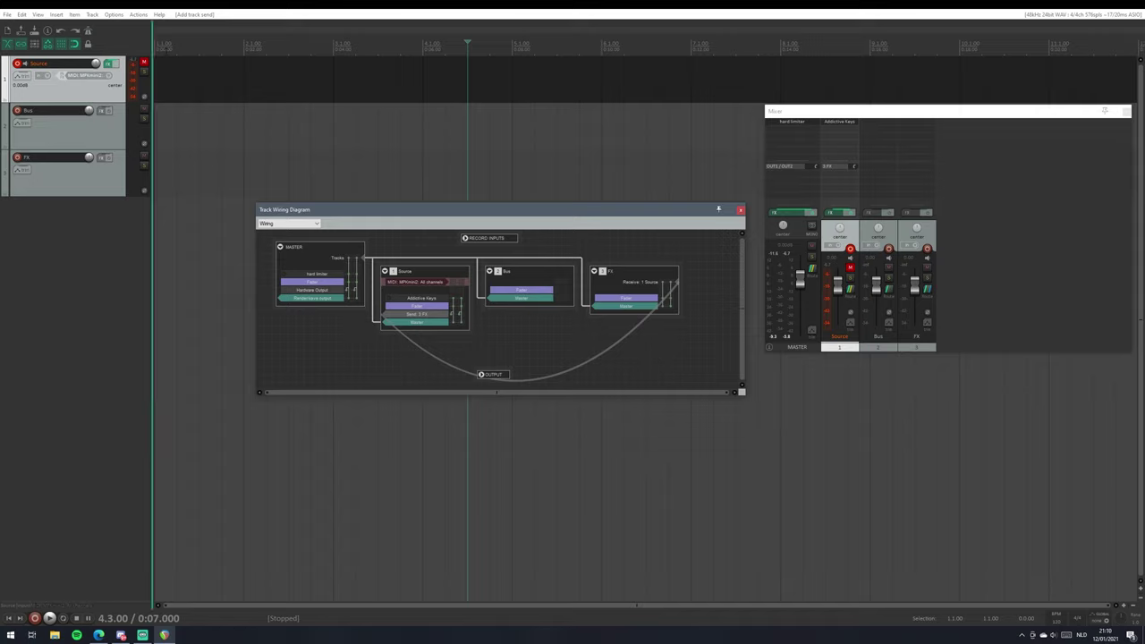
Unmute the Source track and select the FX track in the wiring diagram.
left_click(144, 60)
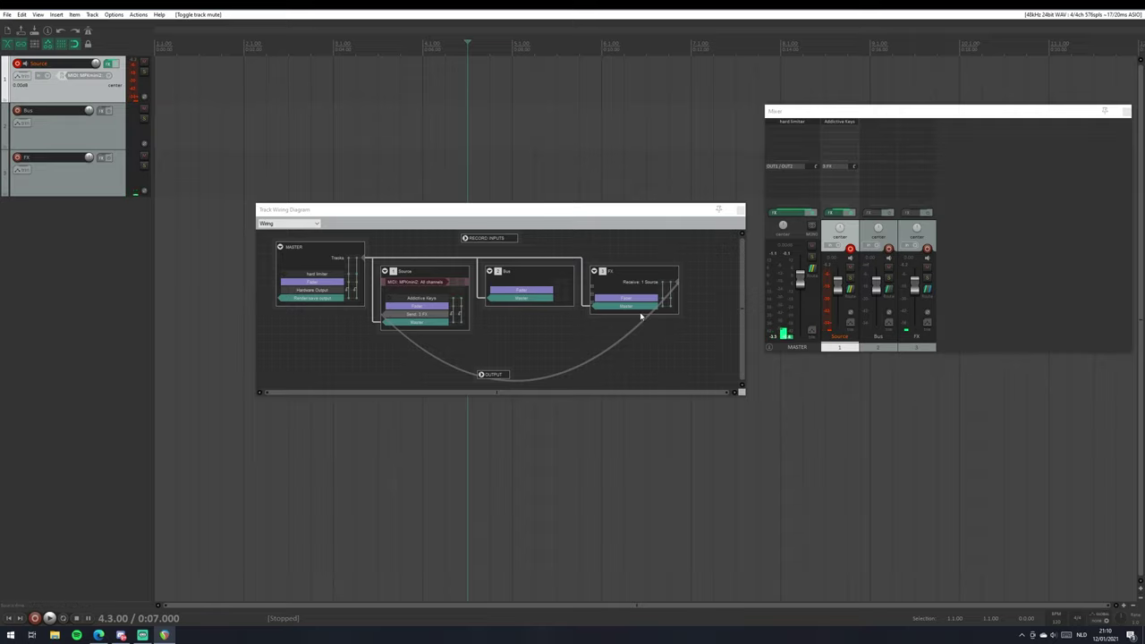
left_click(404, 283)
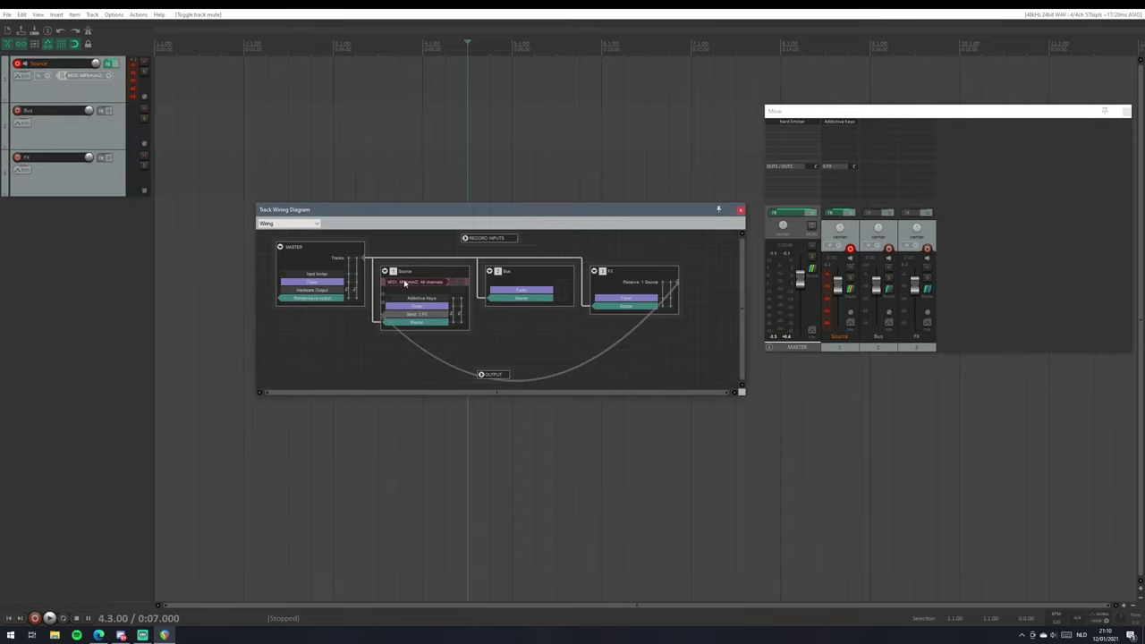
left_click(644, 274)
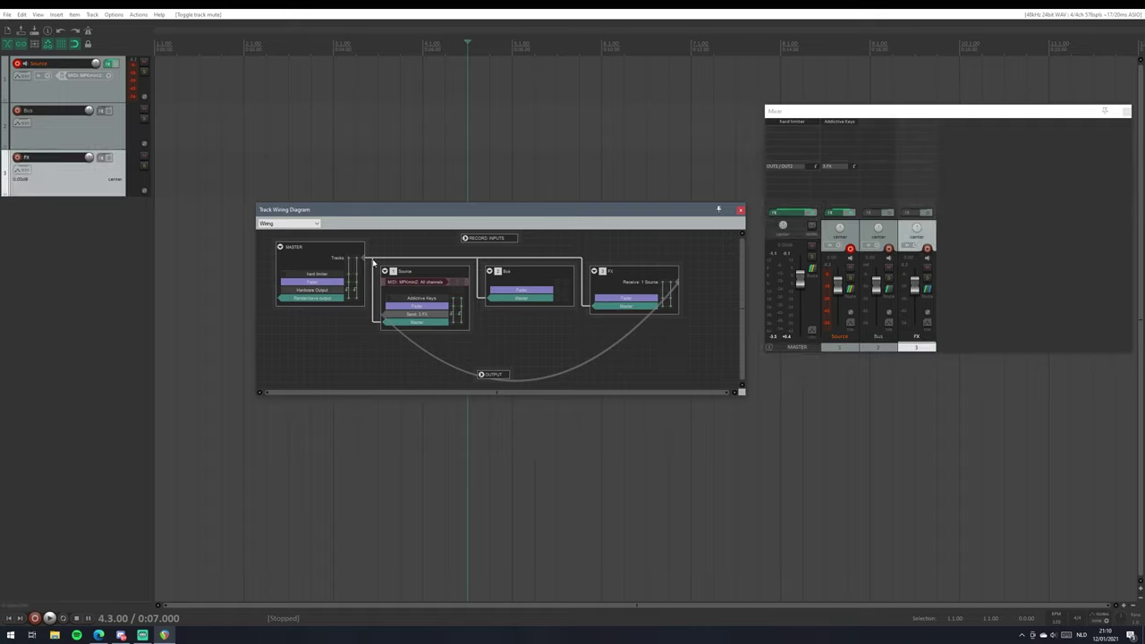
Select the FX track and mute the Source track.
left_click(65, 180)
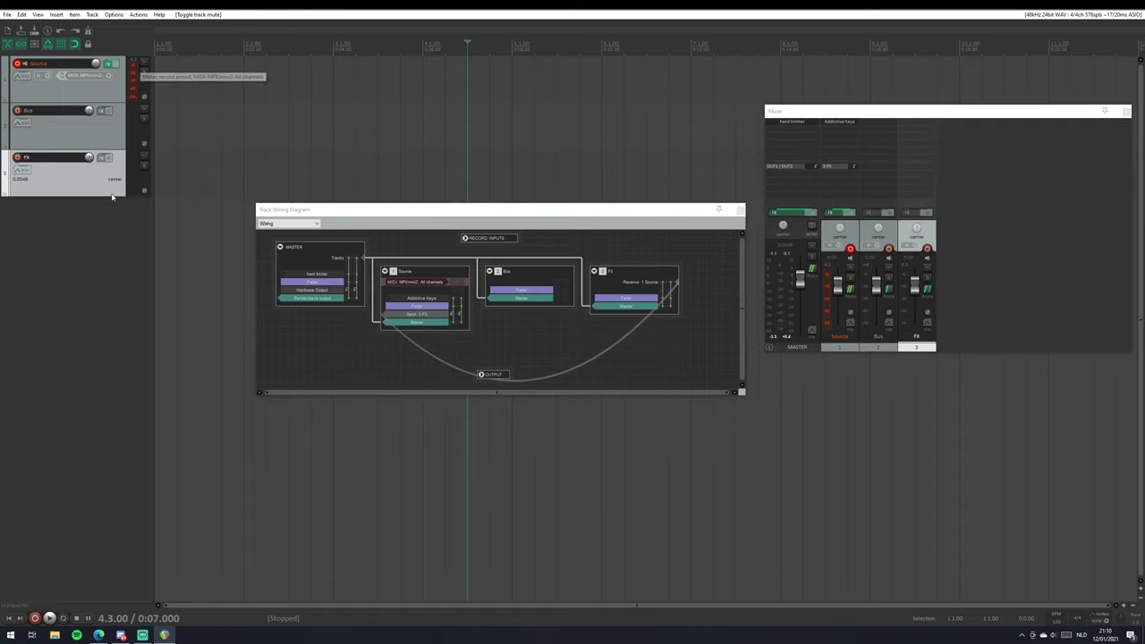
left_click(143, 158)
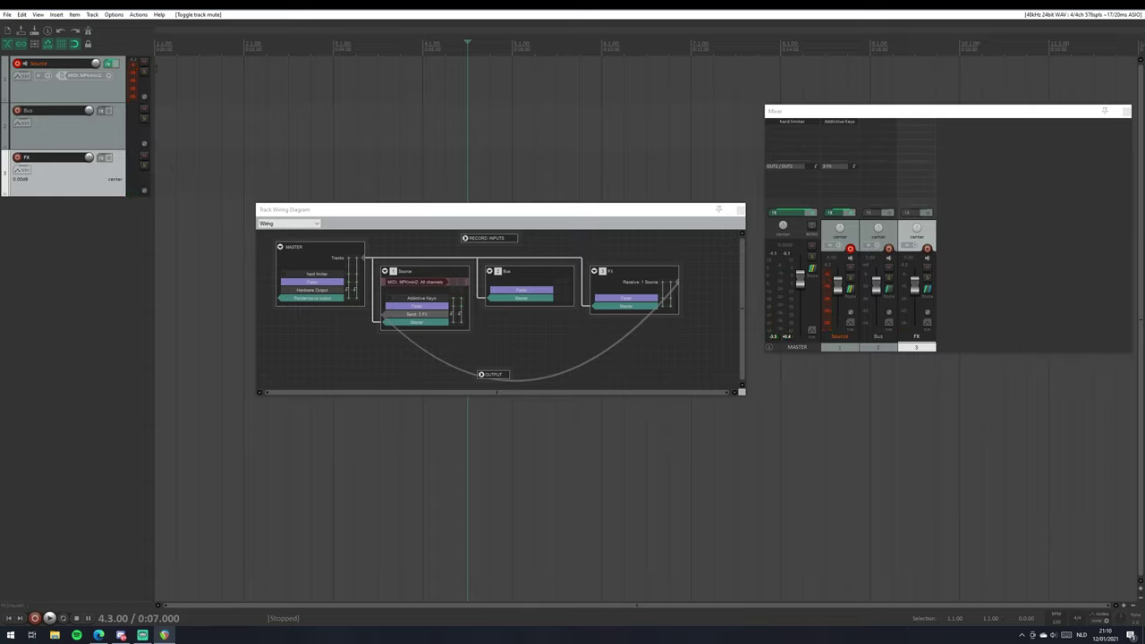
left_click(143, 62)
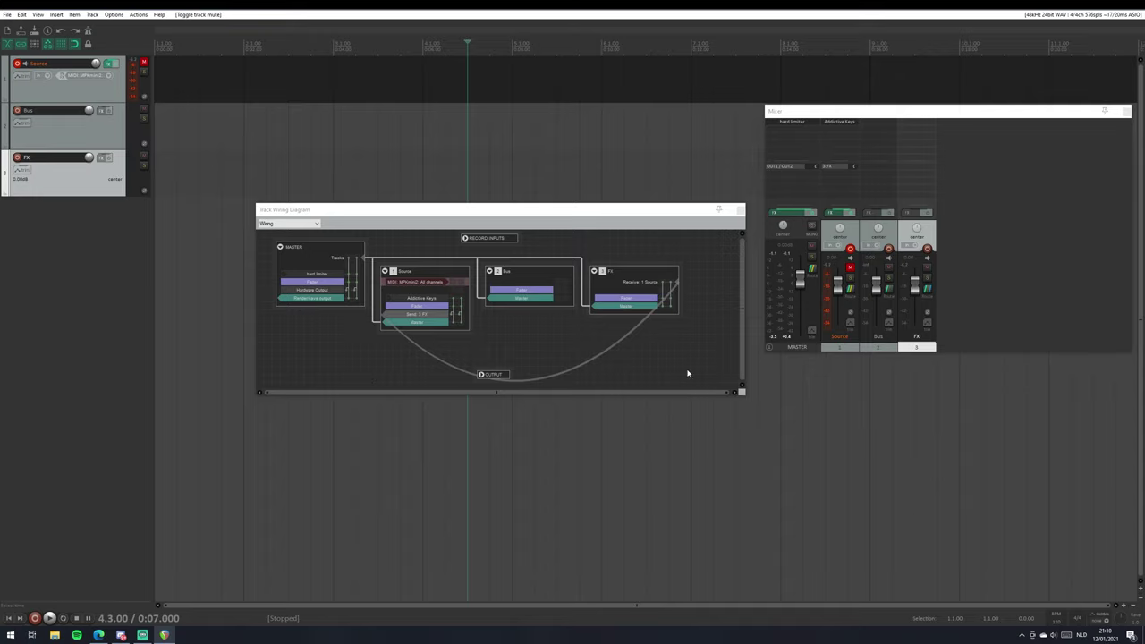
Disable the FX track's master send and wire a send from FX to Bus in the wiring diagram.
left_click(620, 310)
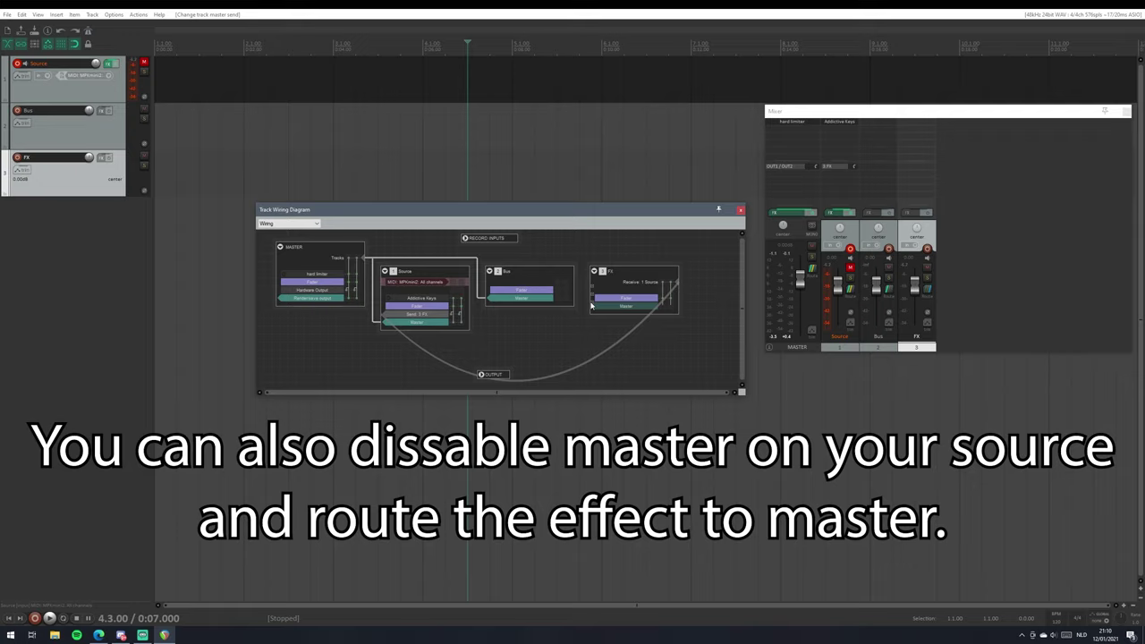
left_click_drag(590, 305, 558, 285)
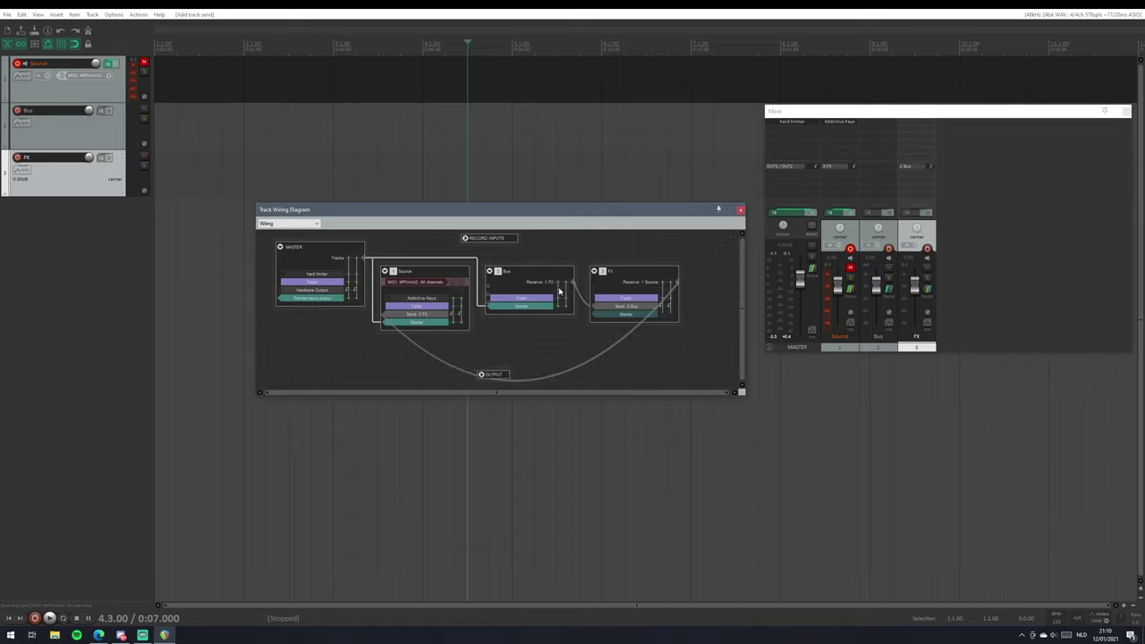
Test the FX-to-Bus routing with the Source track unmuted, and mute Source again when finished.
left_click(144, 64)
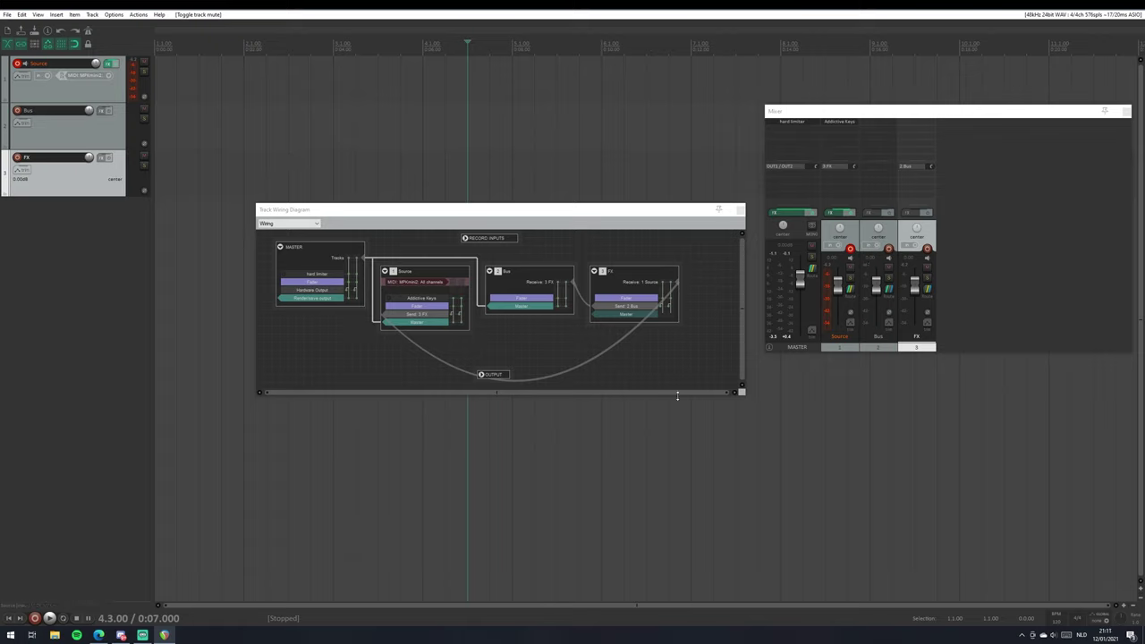
left_click(53, 123)
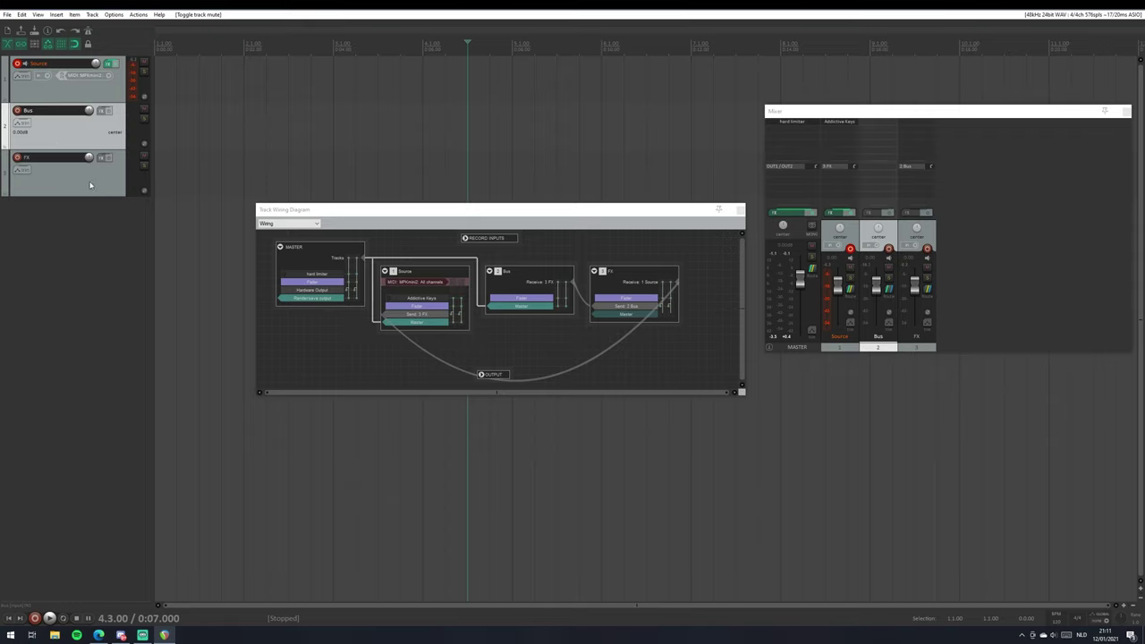
left_click(99, 183)
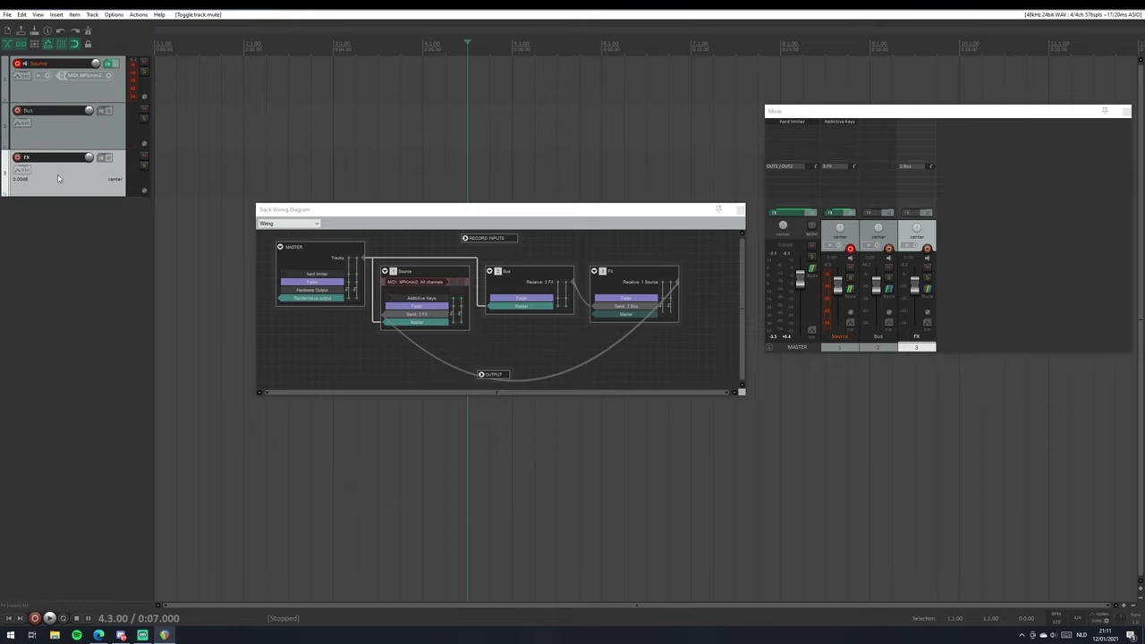
left_click_drag(59, 178, 66, 129)
left_click_drag(65, 129, 96, 216)
left_click(143, 62)
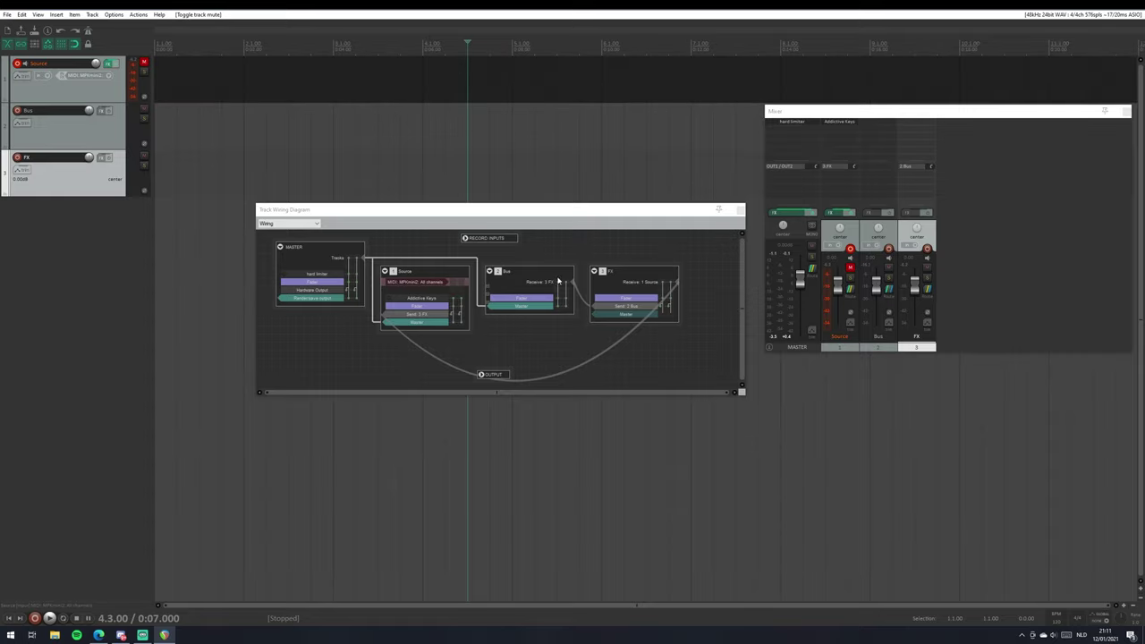
Wire a send from the Bus track back to the FX track in the wiring diagram.
left_click(488, 304)
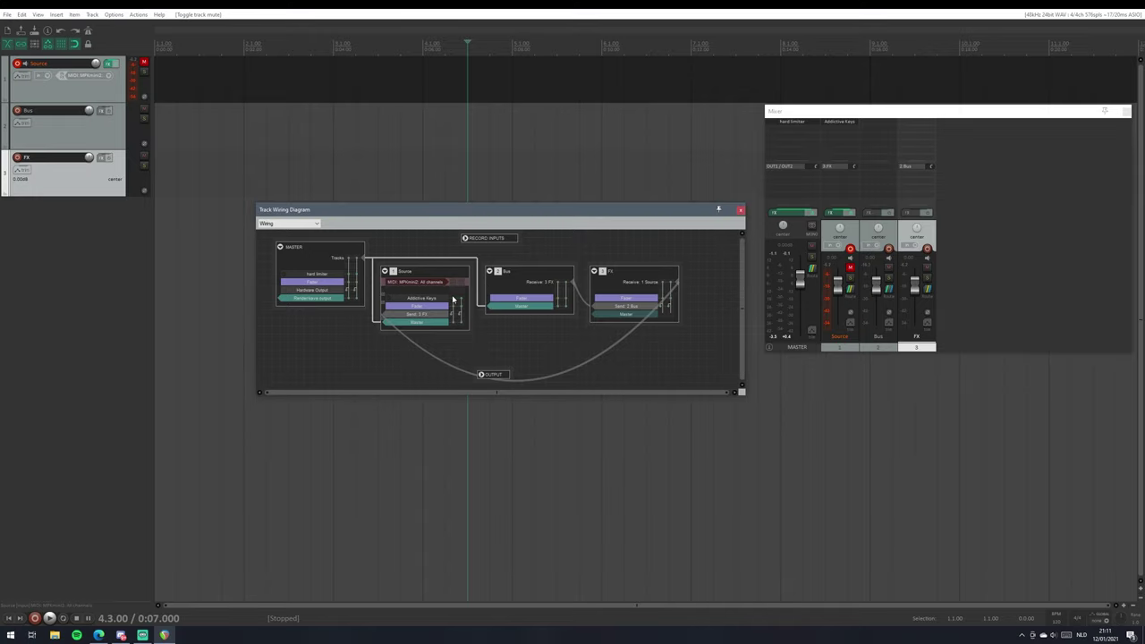
left_click_drag(486, 306, 488, 306)
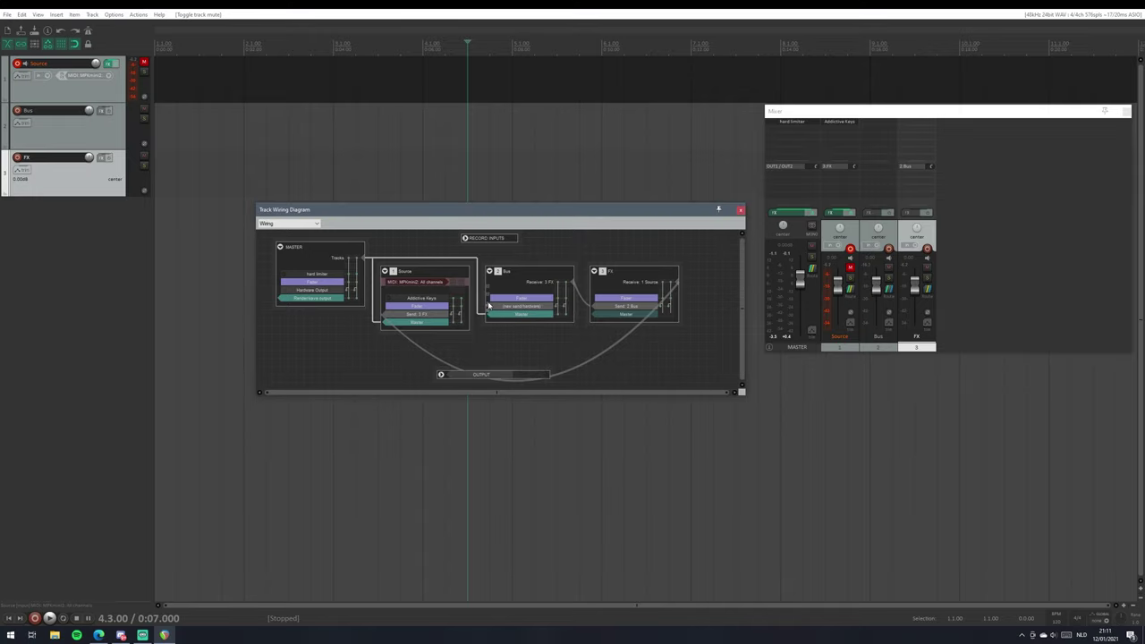
left_click_drag(518, 342, 665, 291)
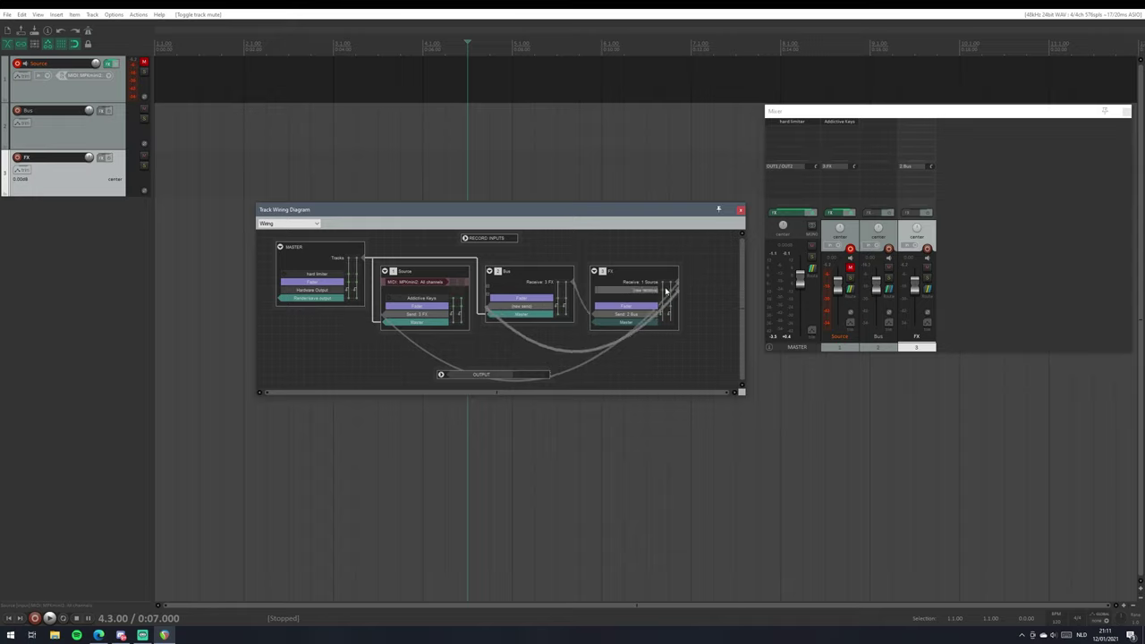
left_click_drag(666, 290, 652, 295)
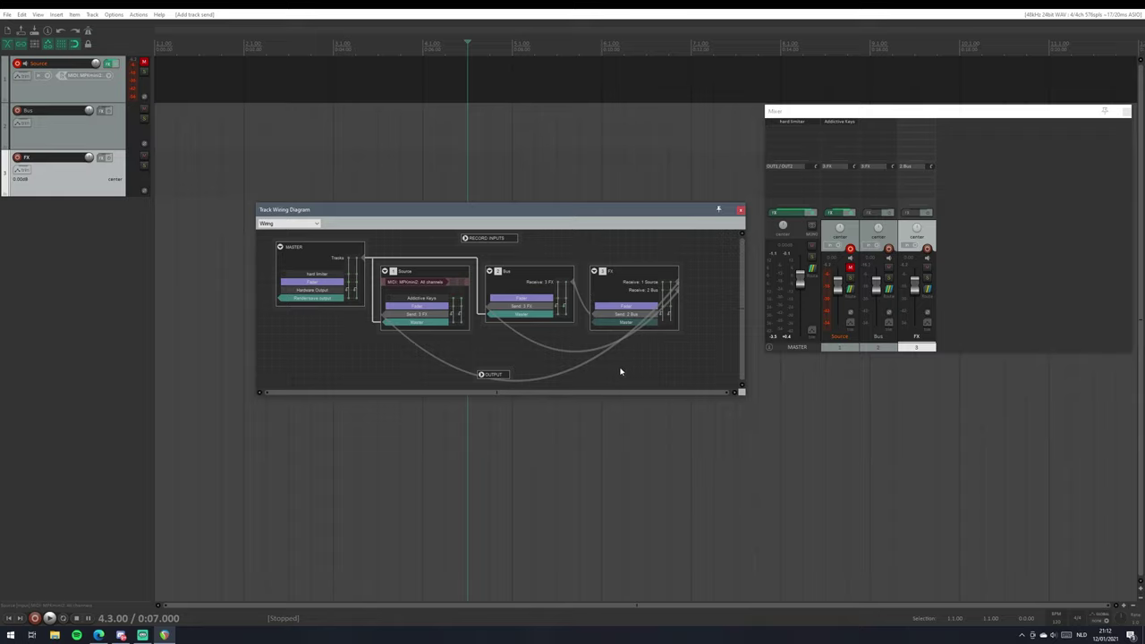
Set the Bus-to-FX send volume to -0.10 dB and toggle its mono mixdown.
left_click(516, 314)
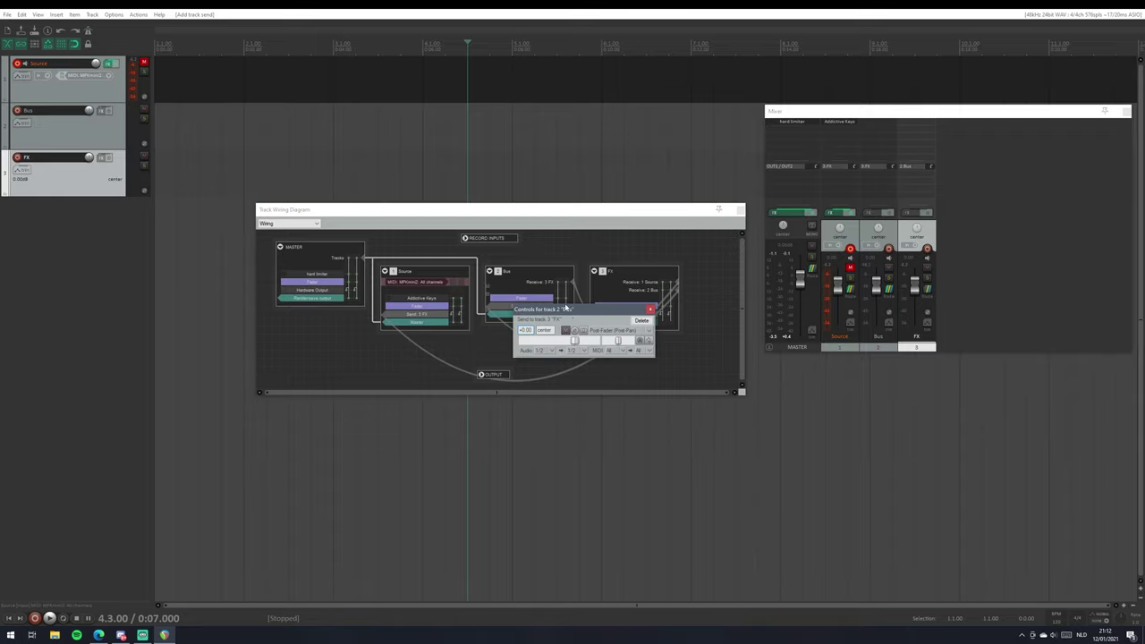
left_click(507, 305)
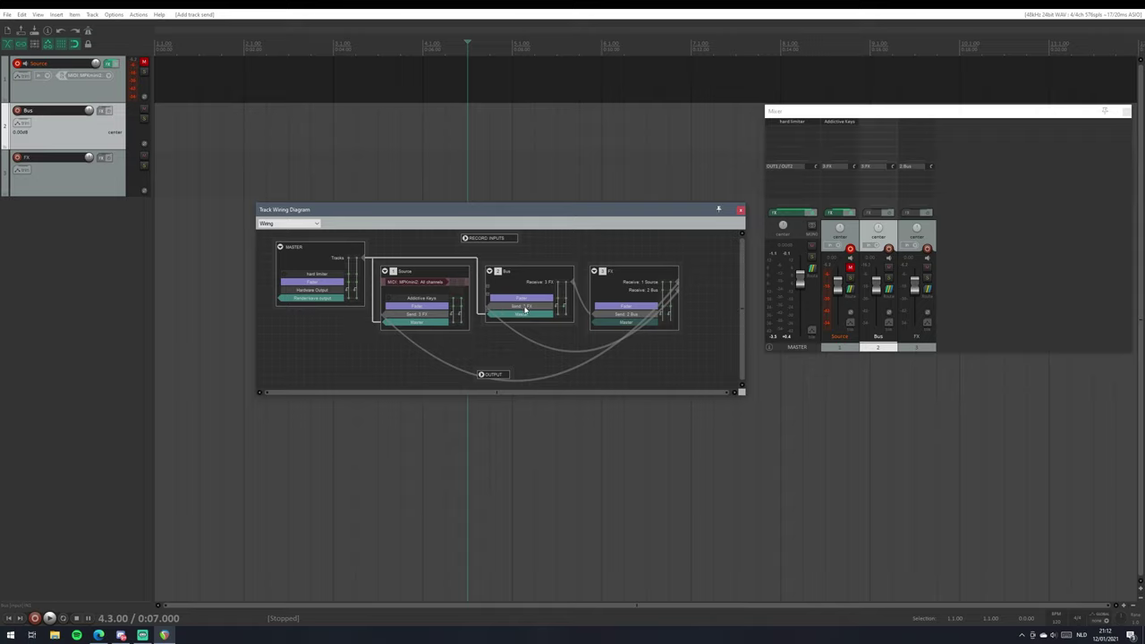
left_click(525, 309)
left_click_drag(556, 312, 551, 116)
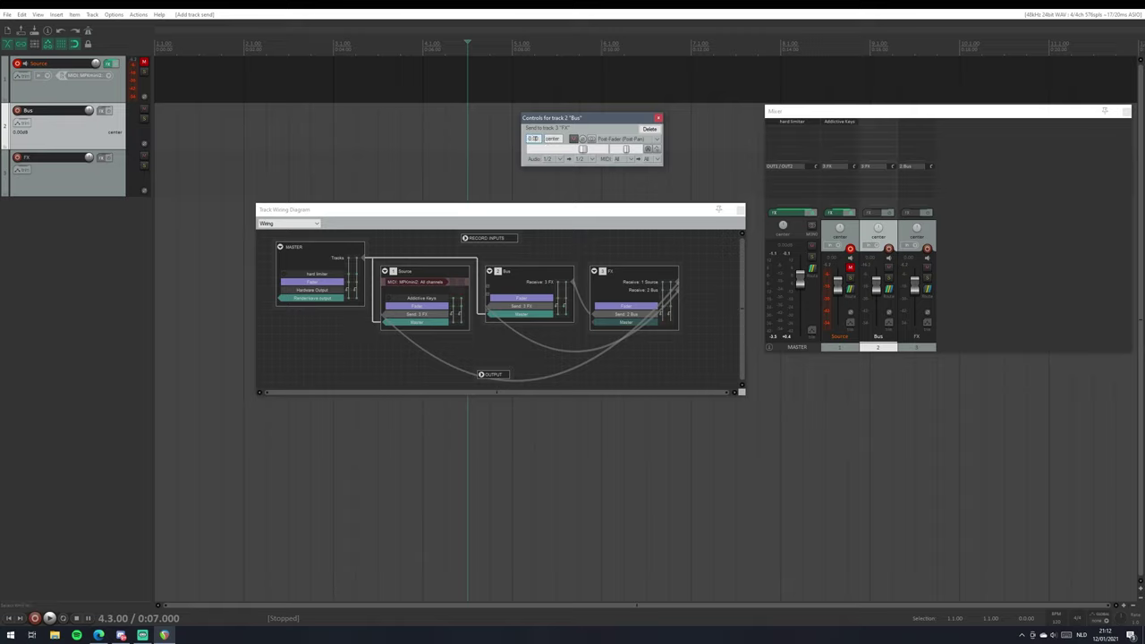
left_click(591, 138)
left_click(49, 267)
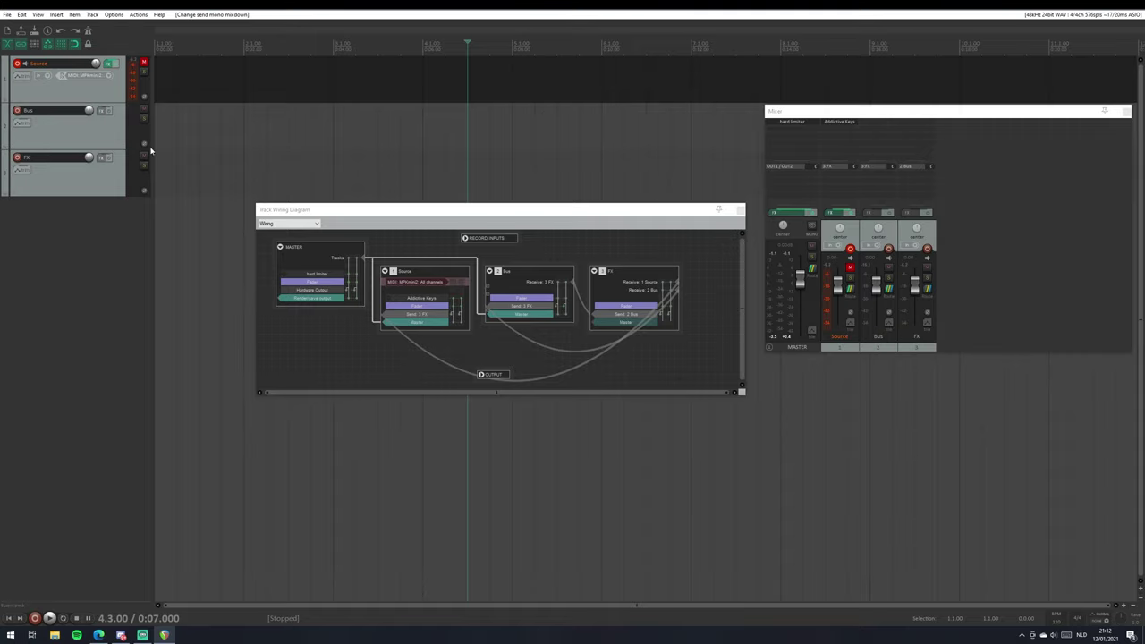
Check the Bus-to-FX send controls and unmute the Source track to play through the feedback loop.
left_click(512, 308)
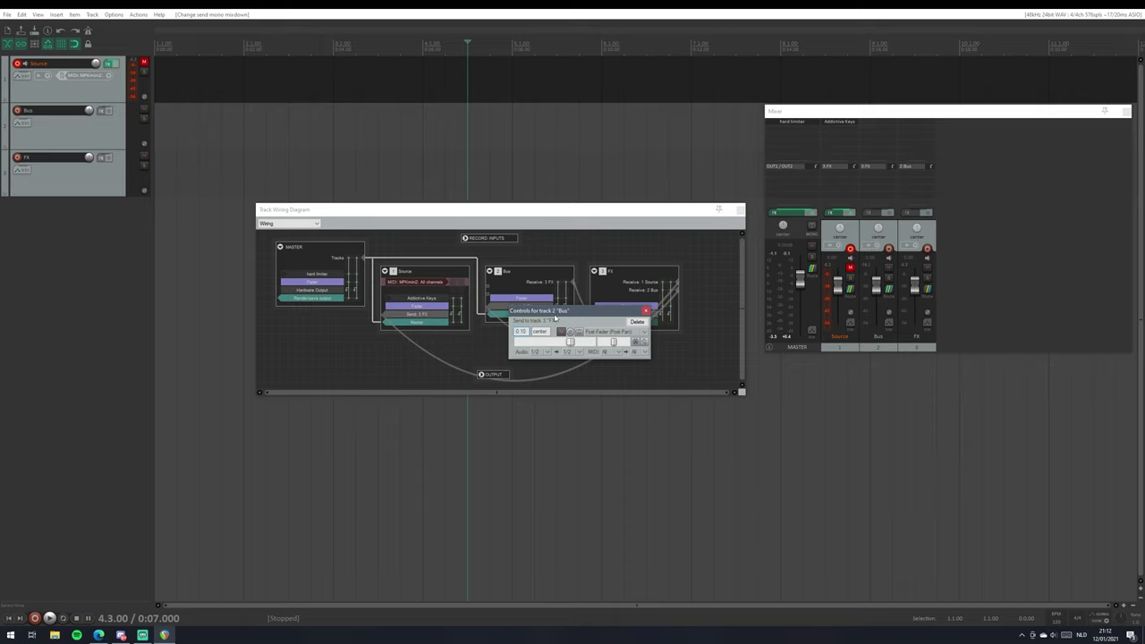
left_click_drag(554, 315, 624, 120)
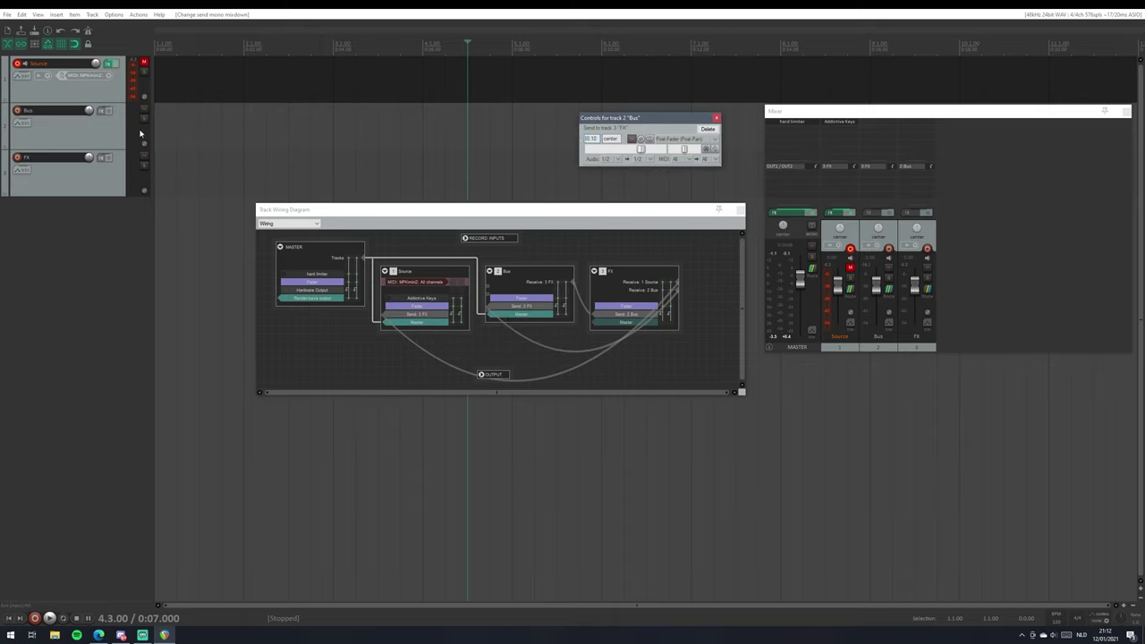
left_click(47, 100)
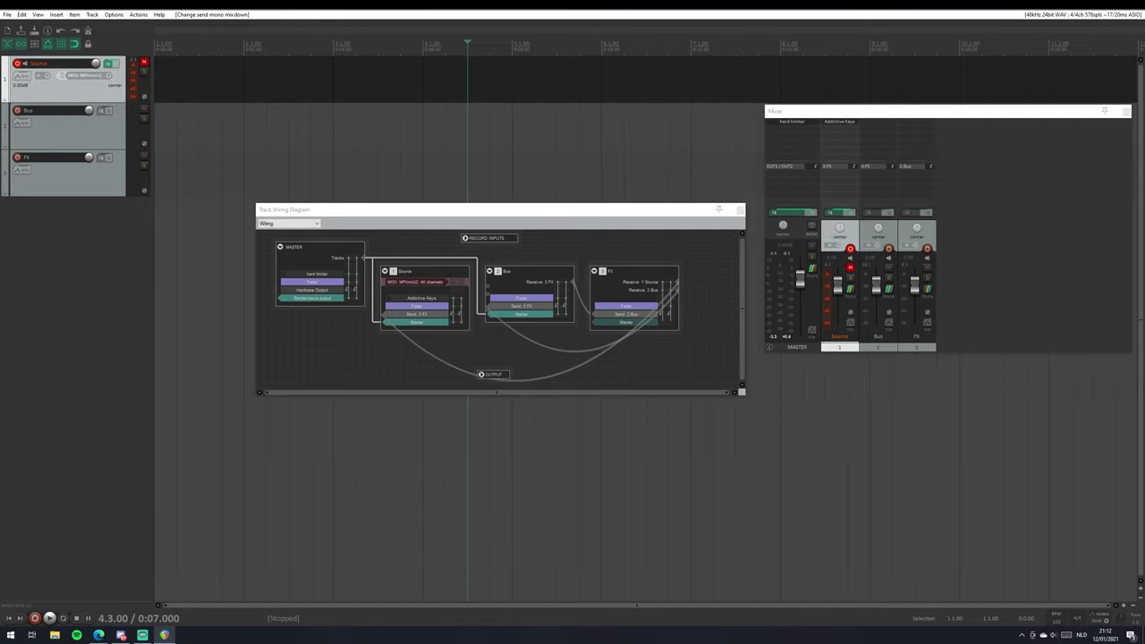
left_click(144, 64)
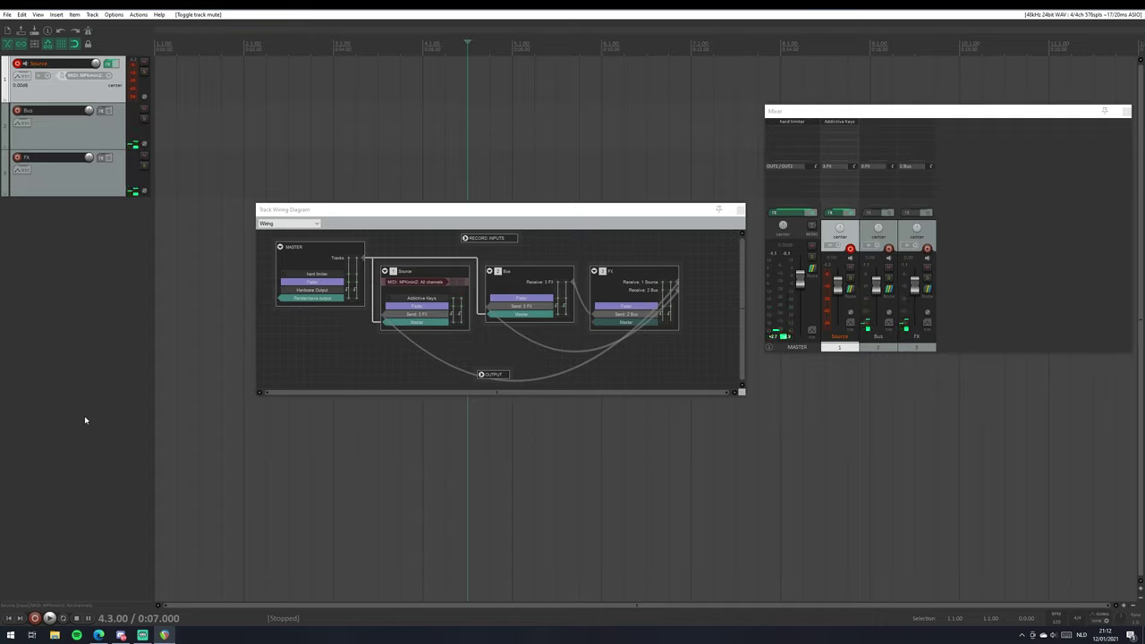
Open the Bus-to-FX send controls, move them clear of the wiring diagram and set the send volume to 0.20 dB.
left_click(520, 310)
left_click_drag(548, 327, 544, 343)
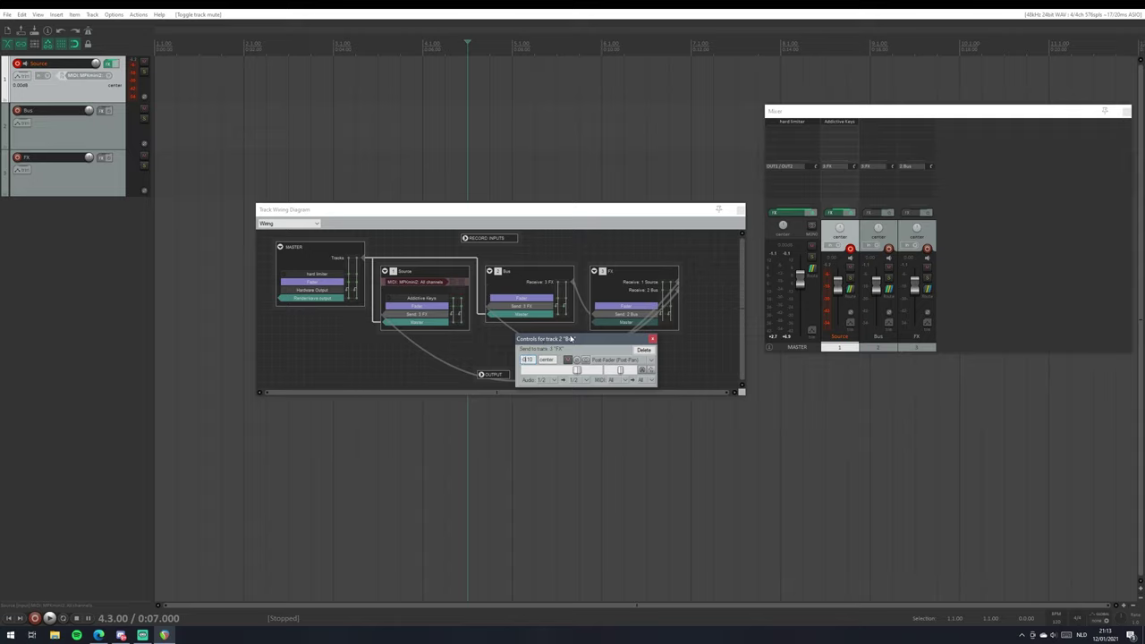
left_click_drag(570, 338, 572, 350)
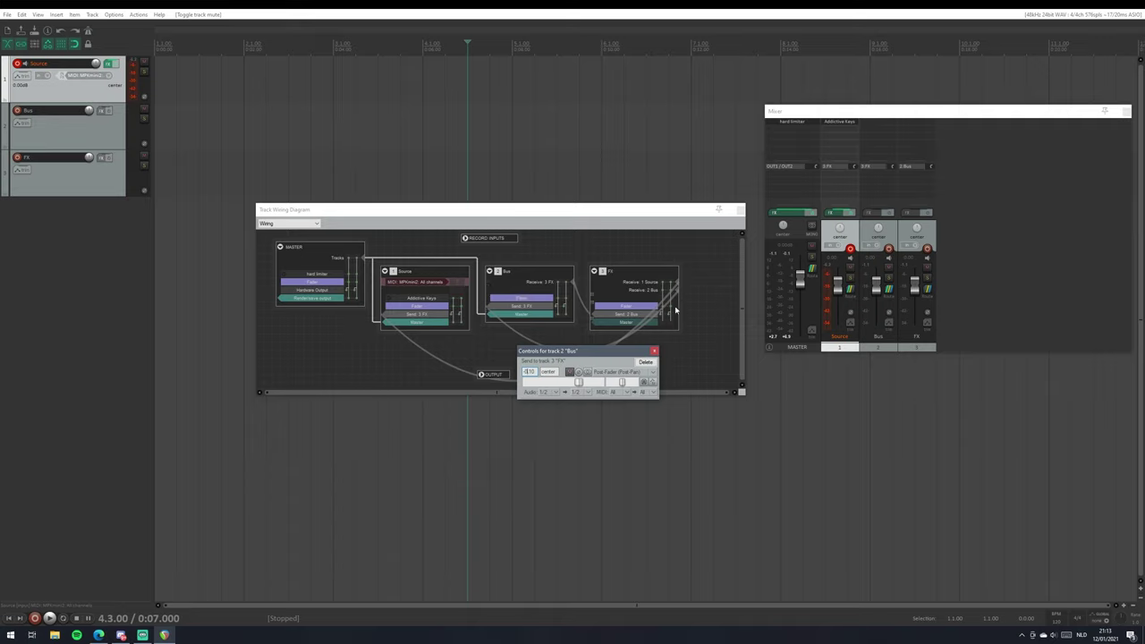
mouse_move(589, 352)
left_mouse_down()
mouse_move(593, 400)
mouse_move(576, 346)
left_mouse_up()
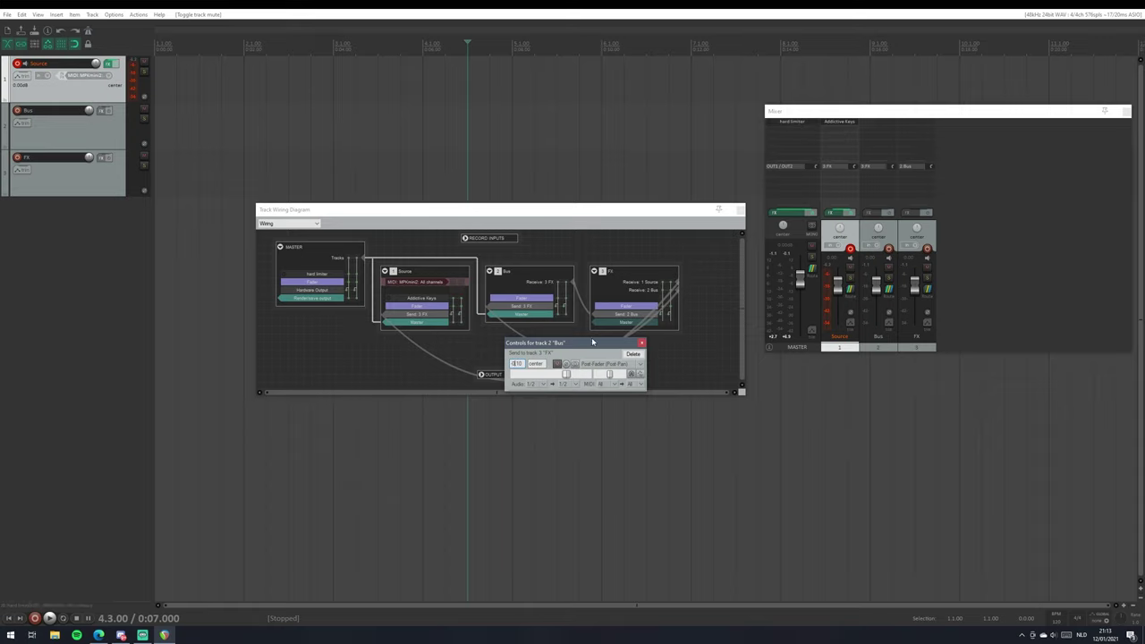
left_click_drag(592, 342, 596, 412)
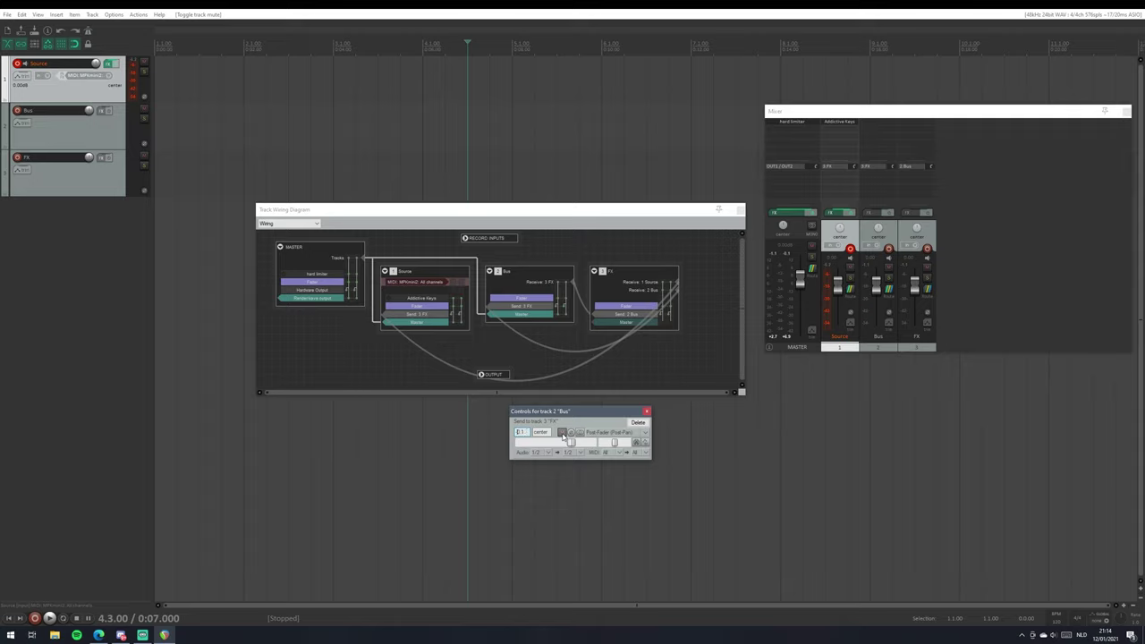
type("0.0")
key("Return")
left_click_drag(586, 419, 595, 419)
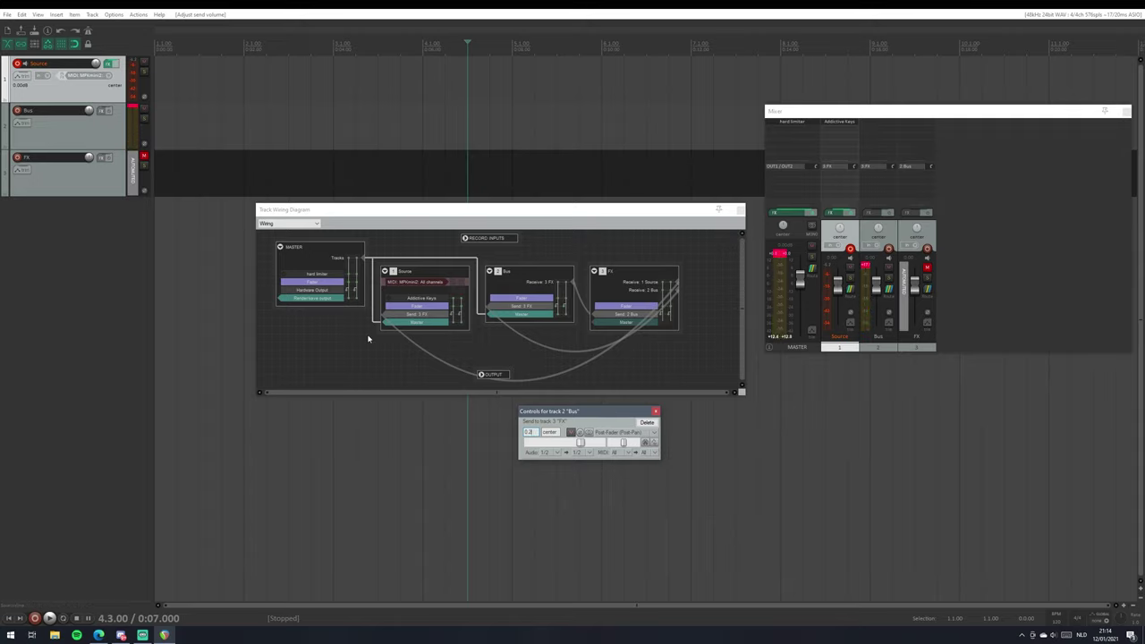
Set the max volume of the Master track's hard limiter to -1 dB and close its window.
left_click(135, 170)
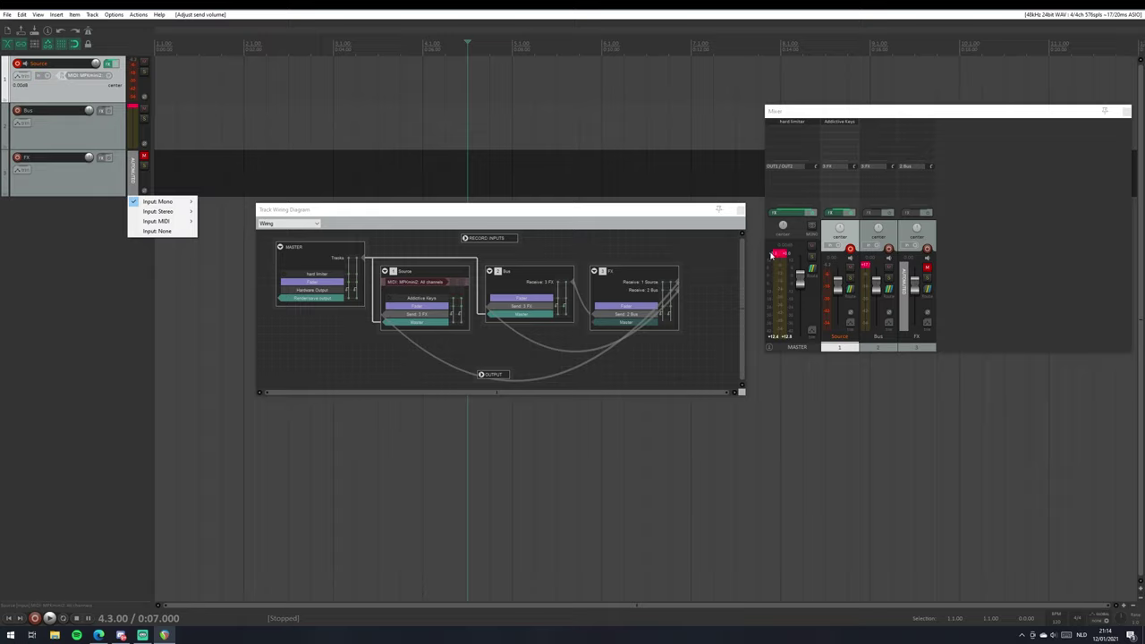
left_click(792, 125)
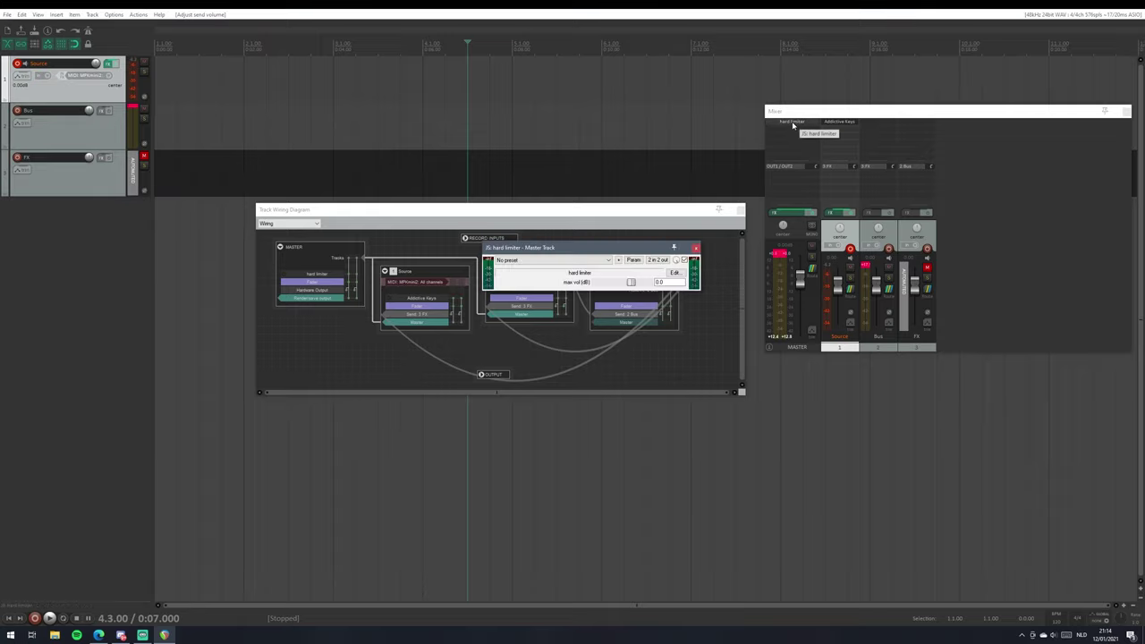
left_click(662, 282)
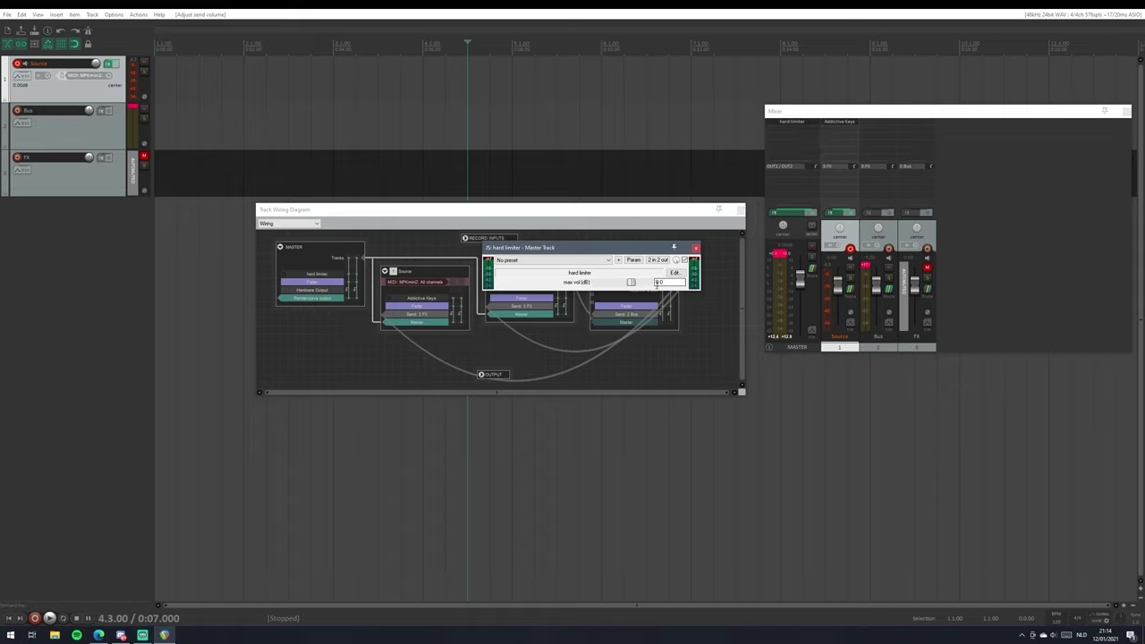
key("BackSpace")
key("BackSpace")
key("BackSpace")
type("-1")
key("Return")
left_click(695, 247)
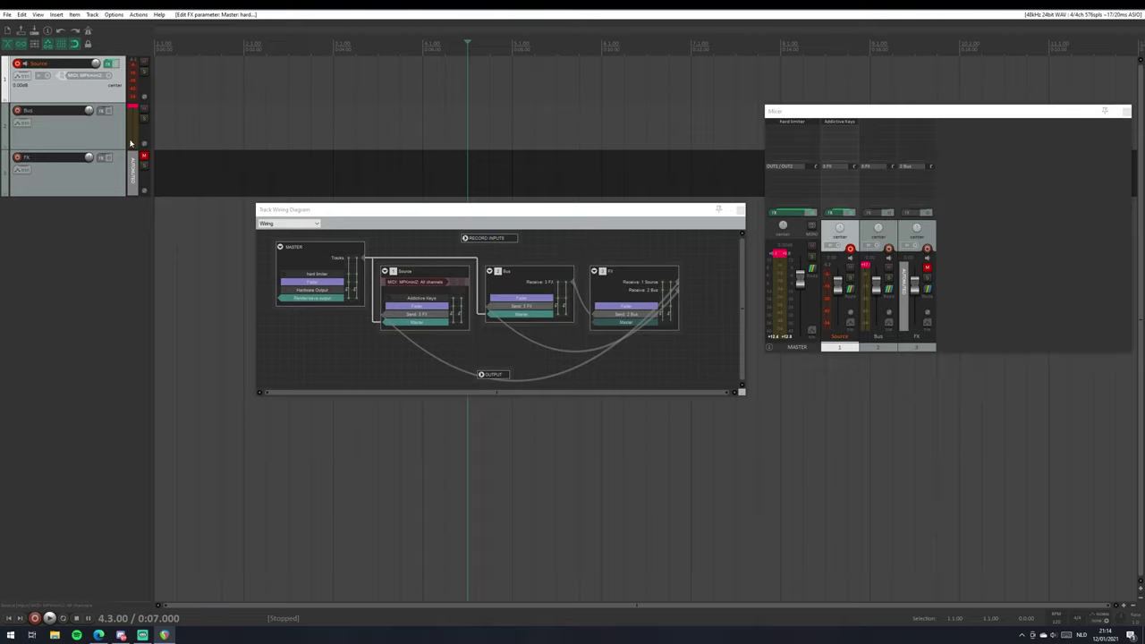
Check the Source-to-FX send controls and adjust the Bus-to-FX send volume.
left_click(426, 315)
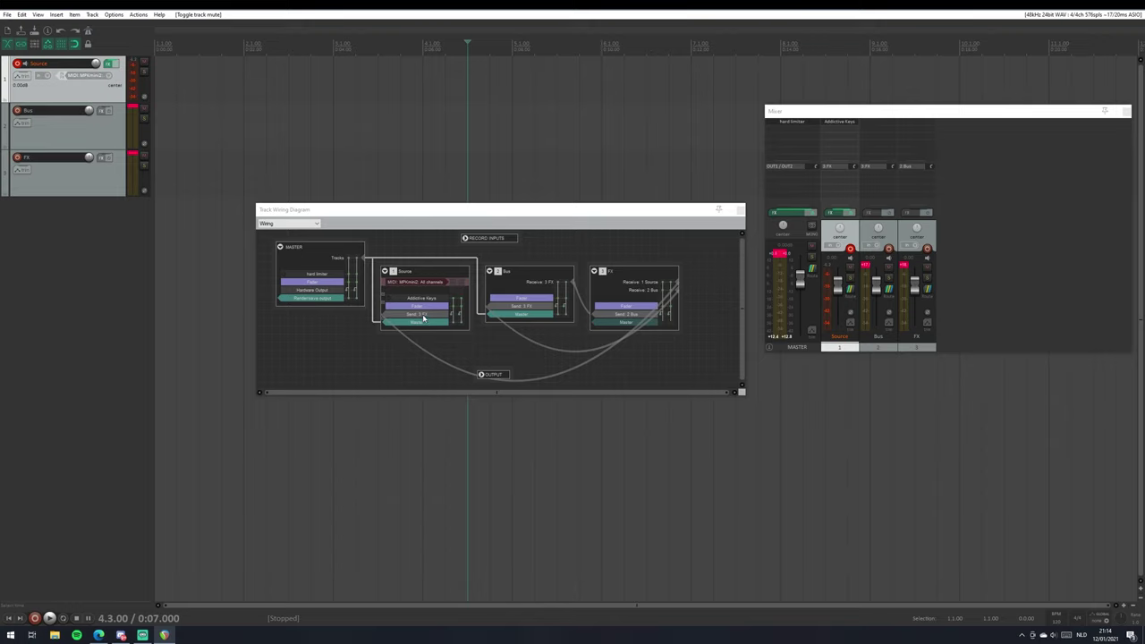
left_click(426, 316)
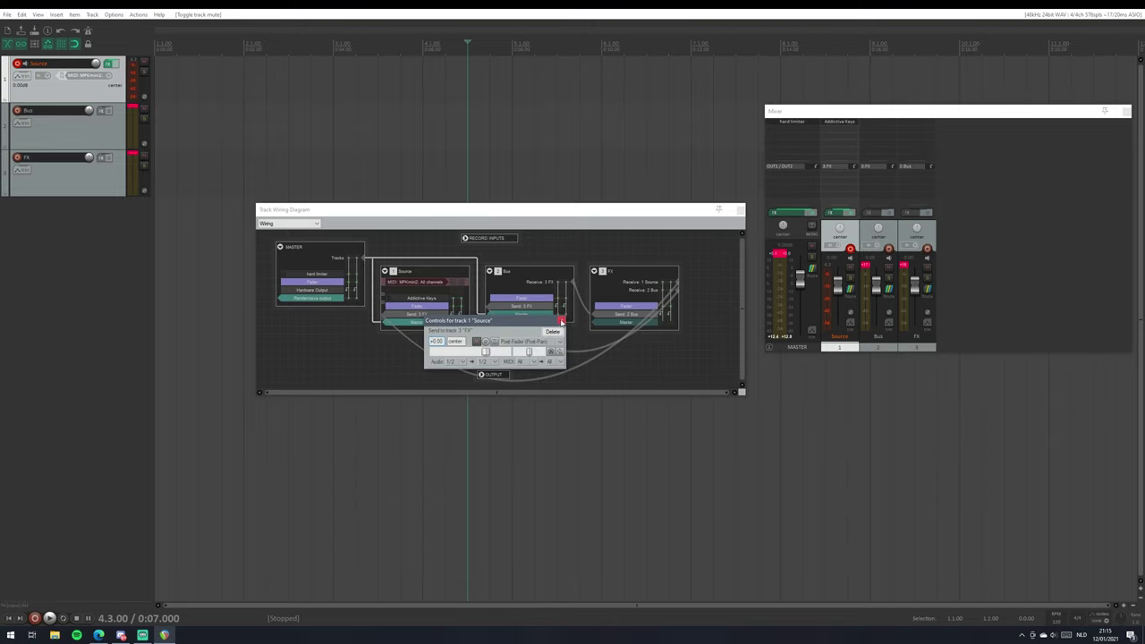
left_click(521, 310)
scroll(534, 333, "up", 2)
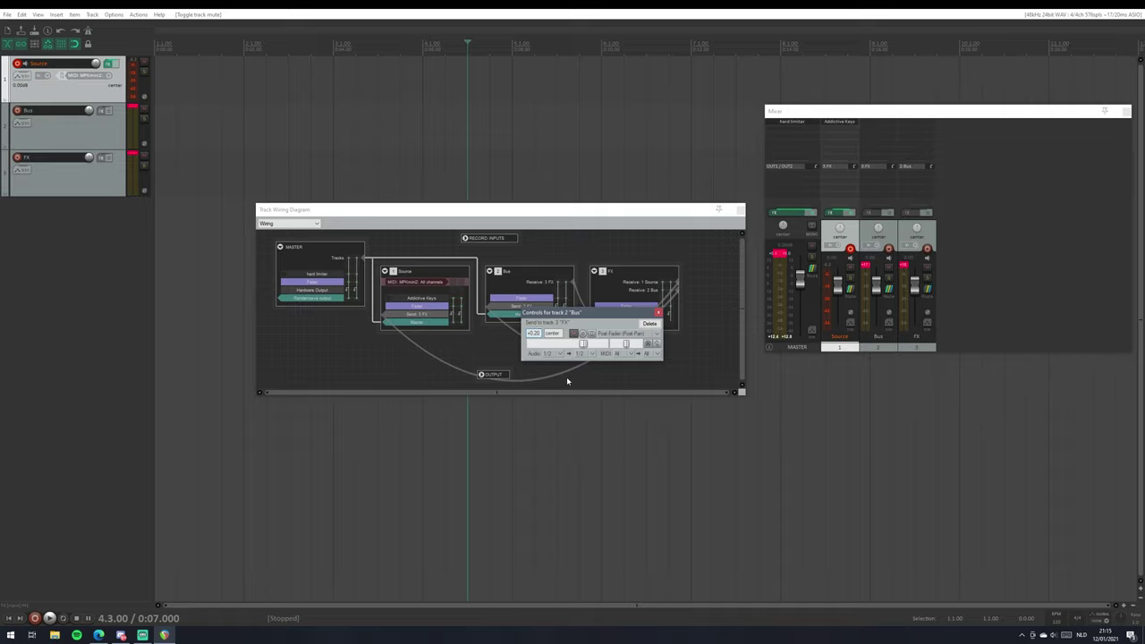
left_click(586, 215)
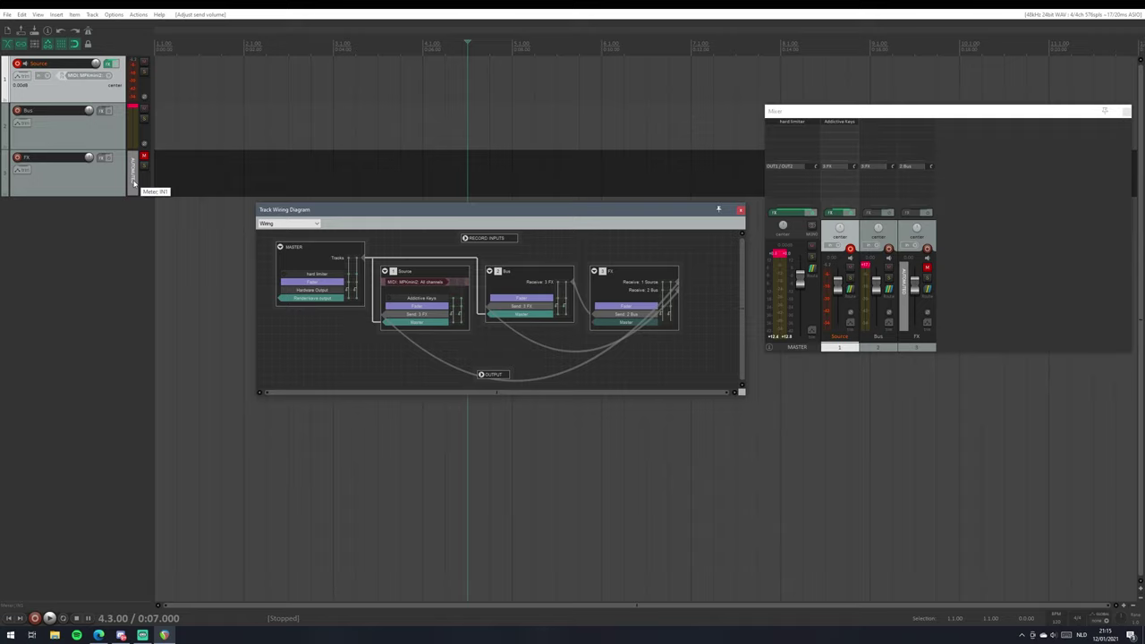
left_click(134, 184)
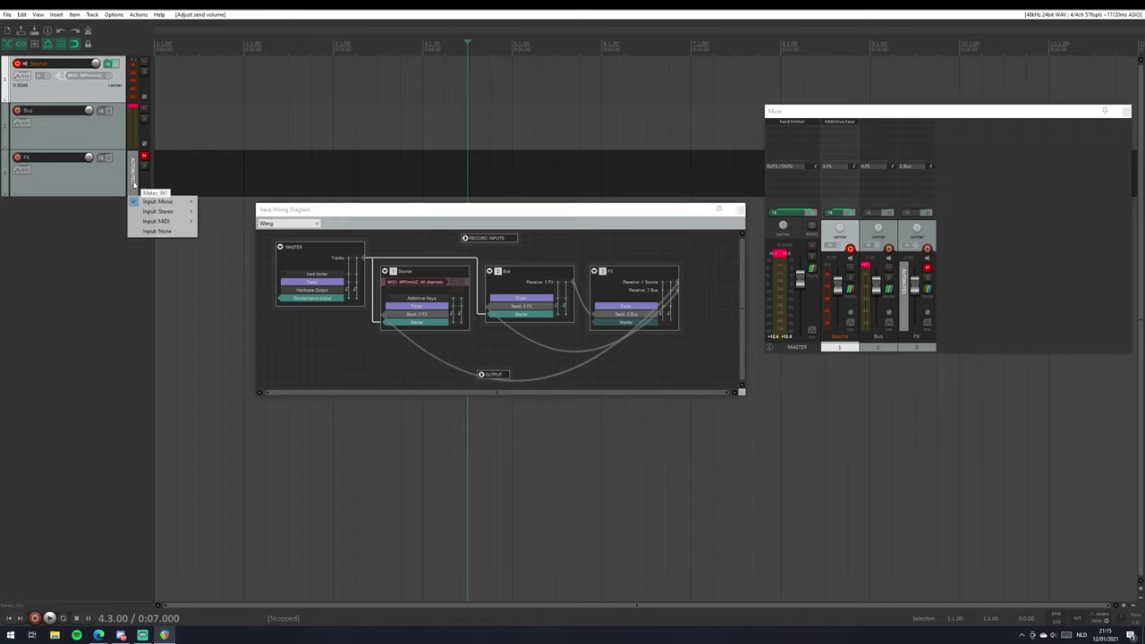
Open the Bus-to-FX send controls, move them below the track boxes and set the send volume to 0.50 dB.
left_click(114, 183)
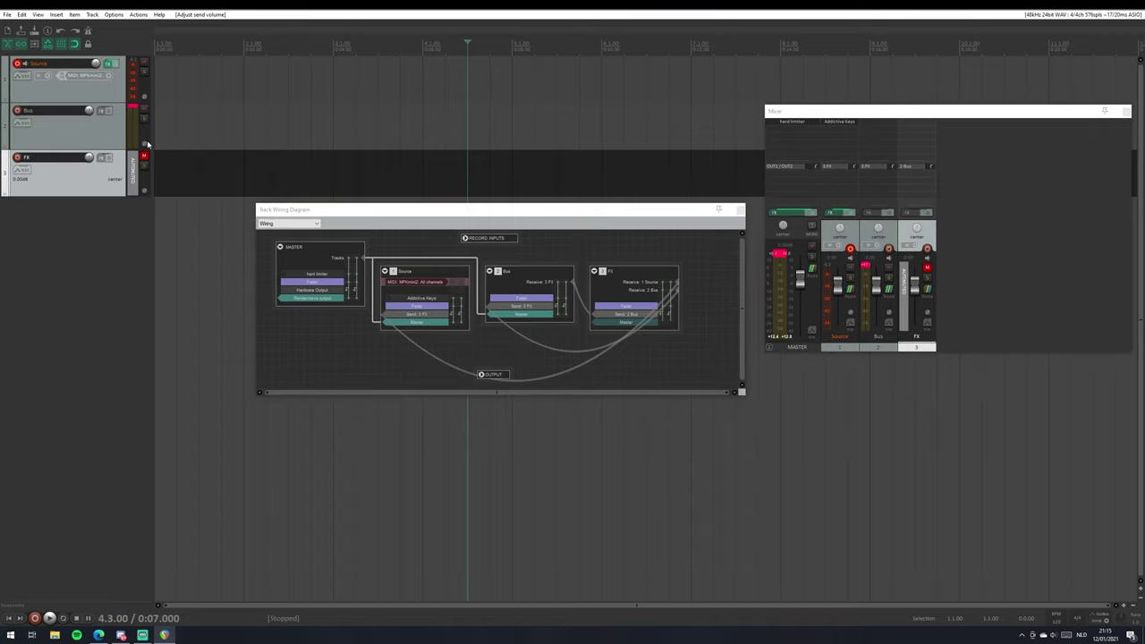
left_click(511, 308)
left_click_drag(530, 321, 551, 358)
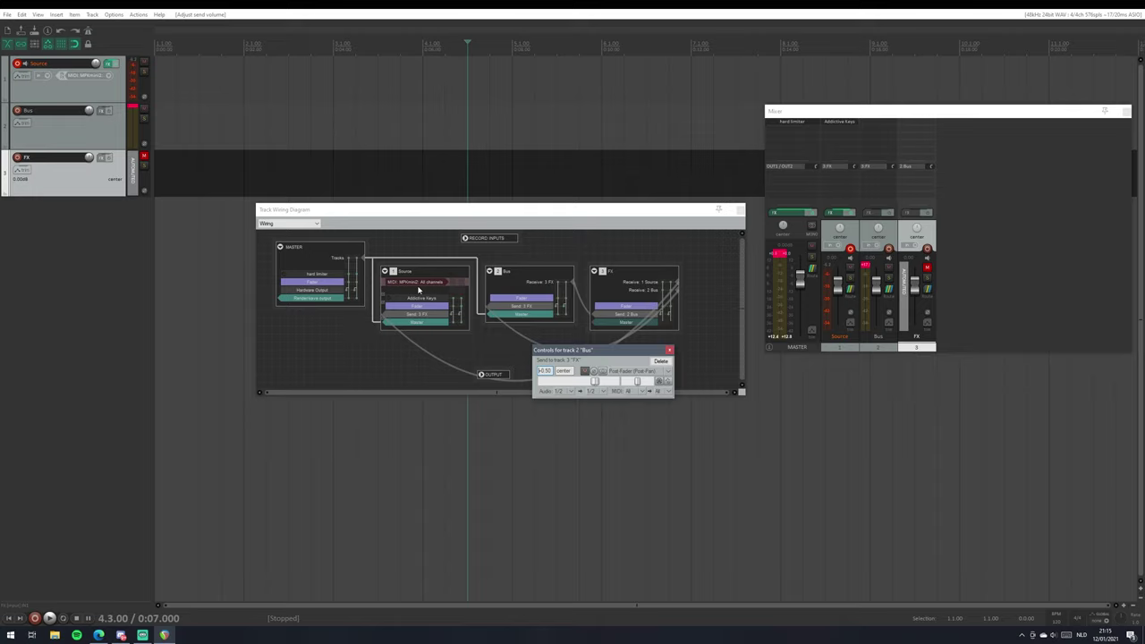
type("+0")
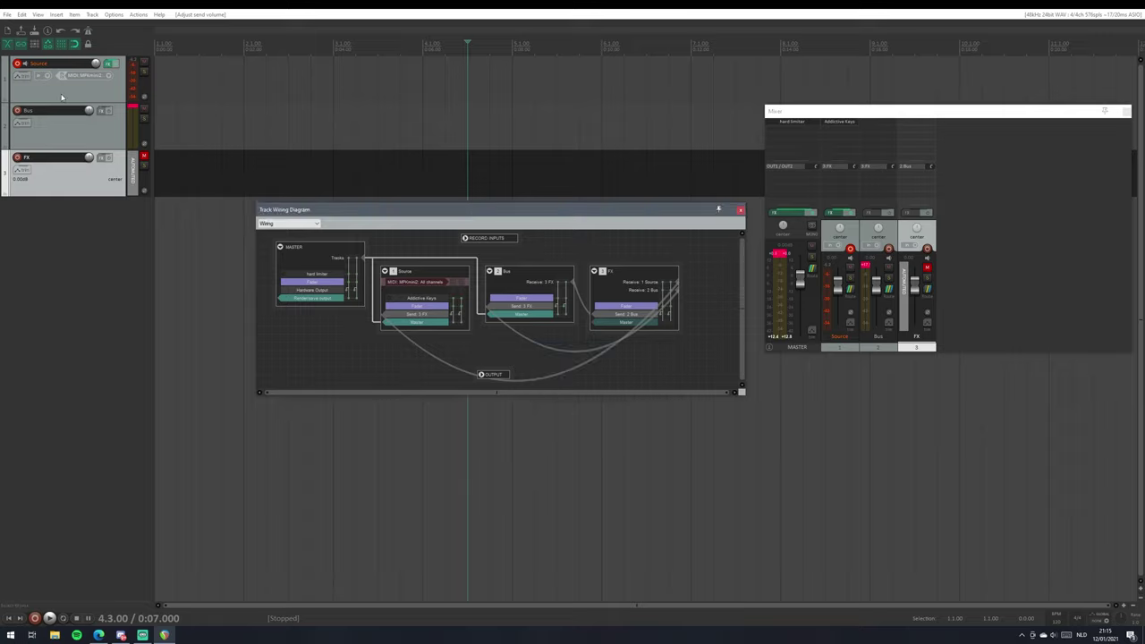
Mute the Source track, add the VST3 Unfiltered Audio Byome plugin to it and move the plugin window clear of the wiring diagram.
left_click(89, 96)
left_click(144, 63)
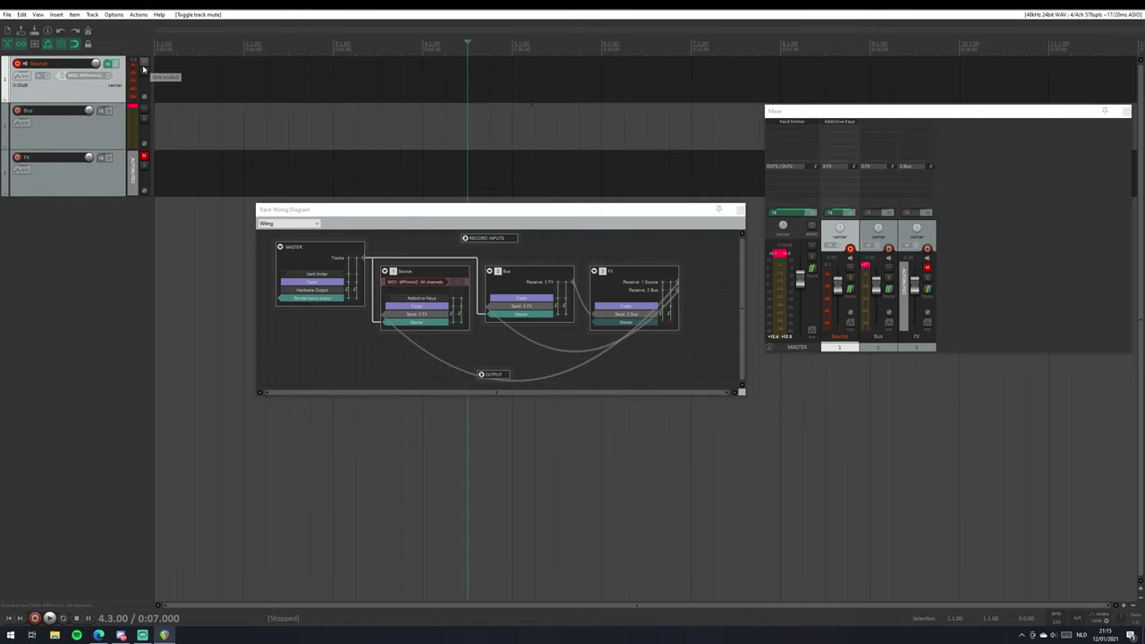
double_click(848, 131)
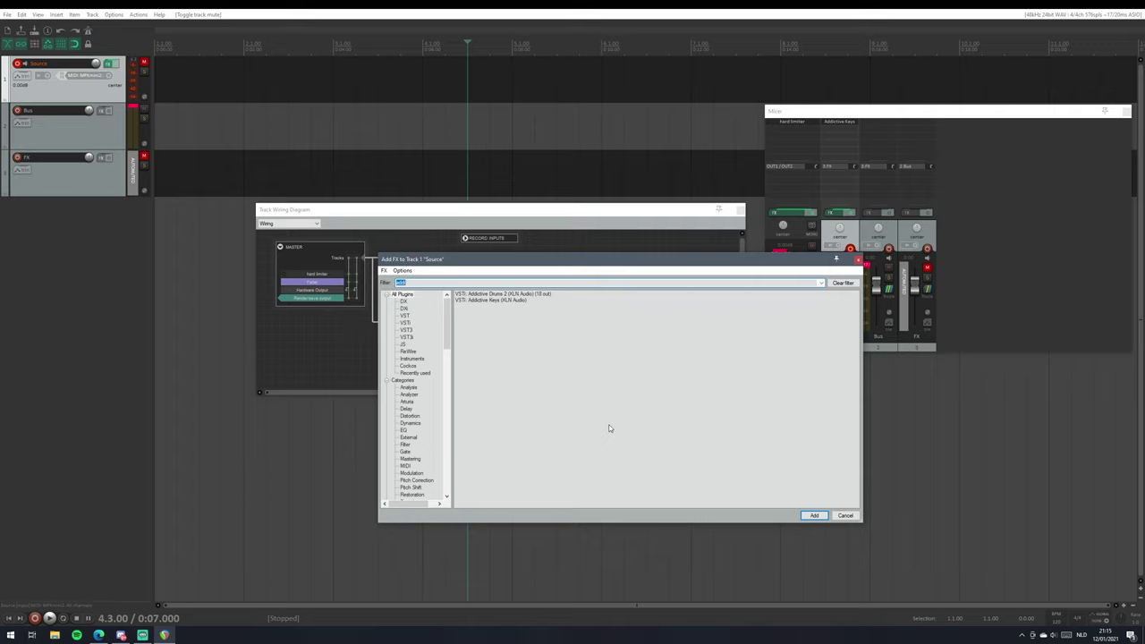
type("byom")
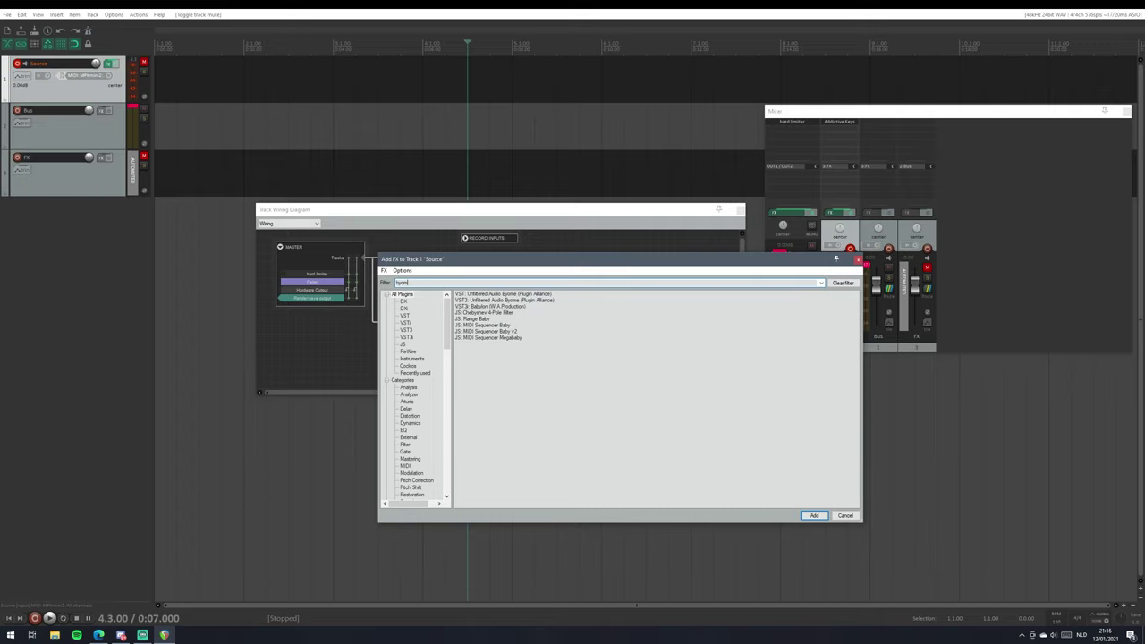
left_click(522, 301)
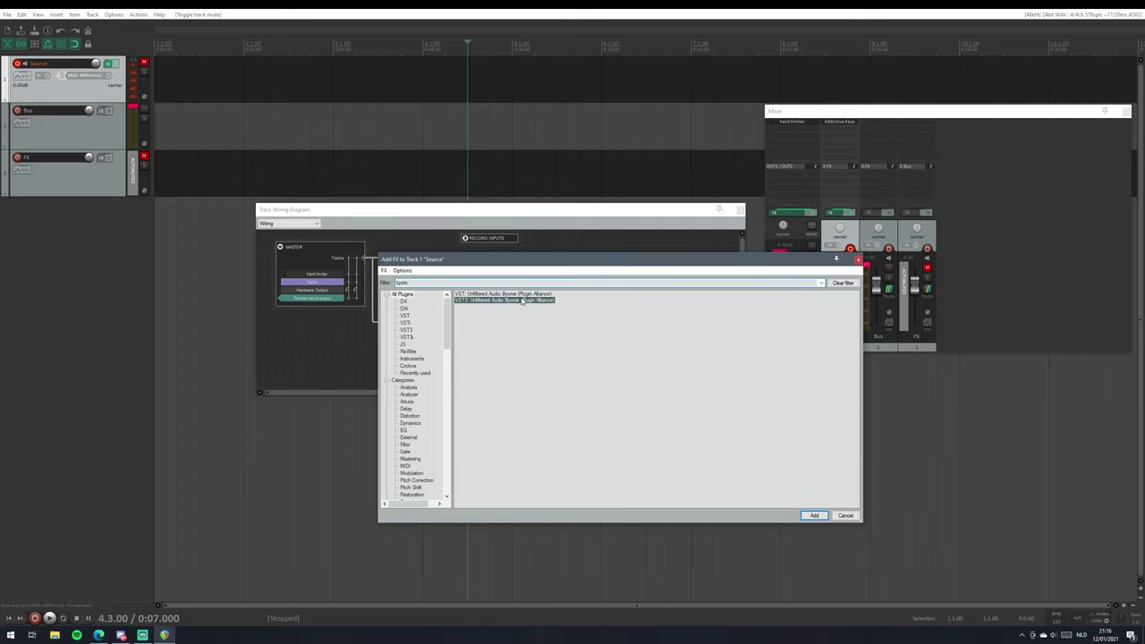
double_click(522, 300)
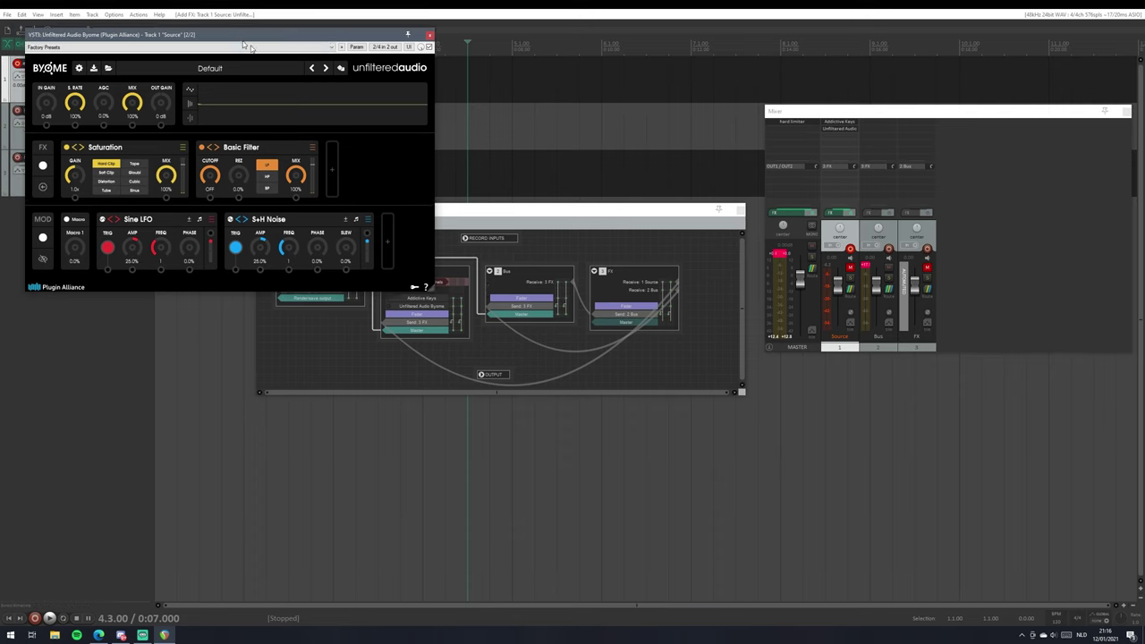
left_click_drag(248, 46, 891, 333)
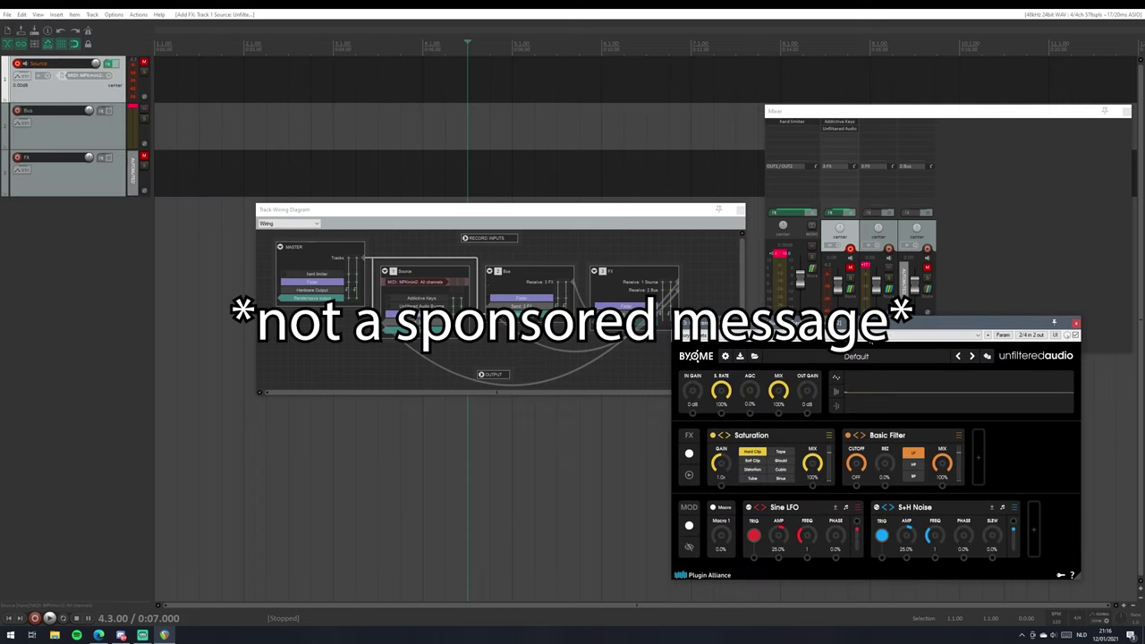
Add the Unfiltered Audio LION synth to the Source track, close the Byome window and arrange the LION and wiring diagram windows.
right_click(841, 129)
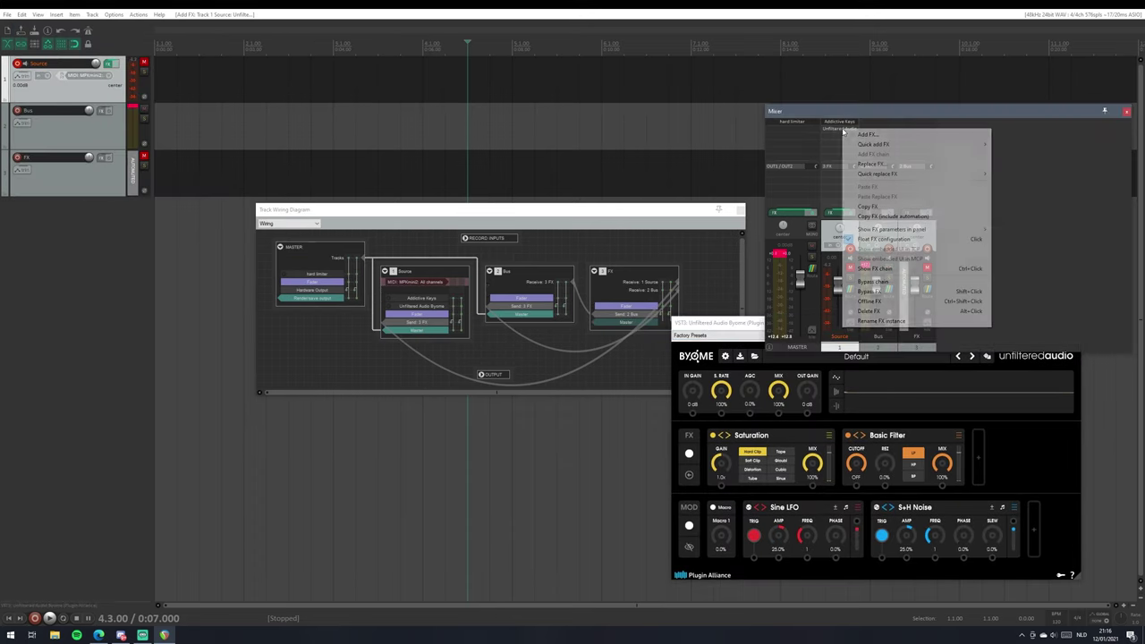
left_click(866, 137)
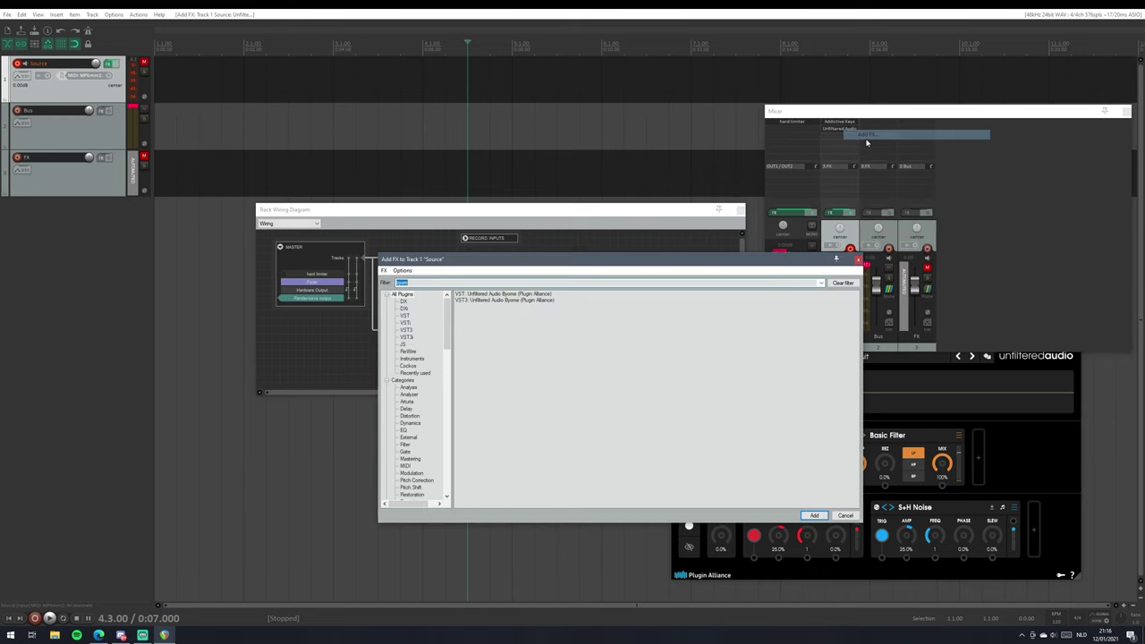
key("BackSpace")
double_click(521, 304)
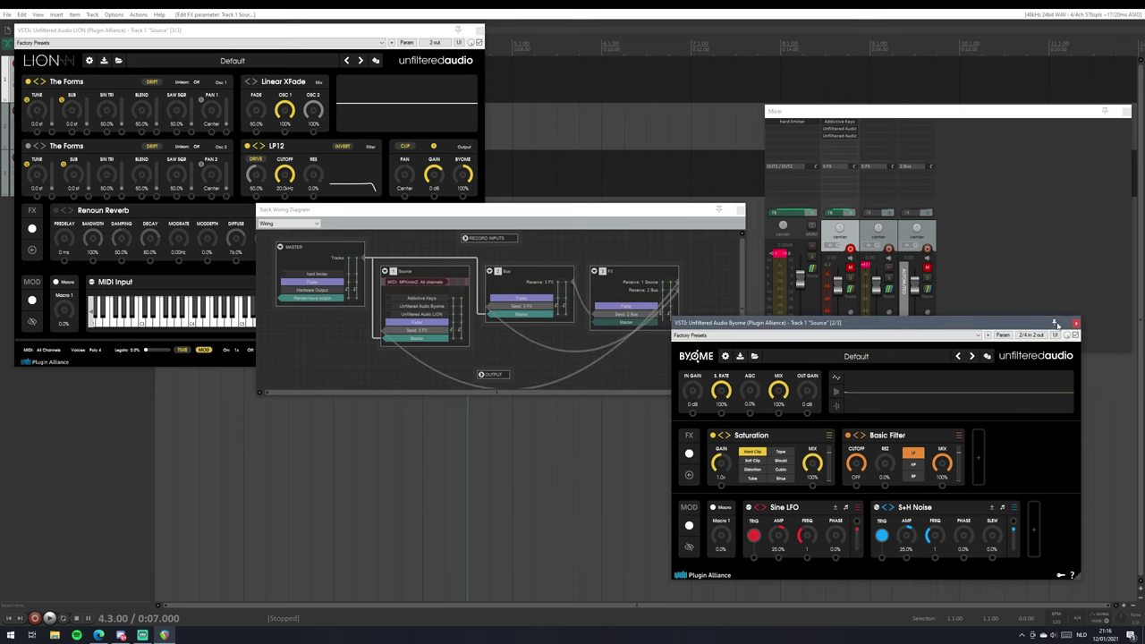
left_click(1074, 322)
left_click_drag(339, 30, 993, 268)
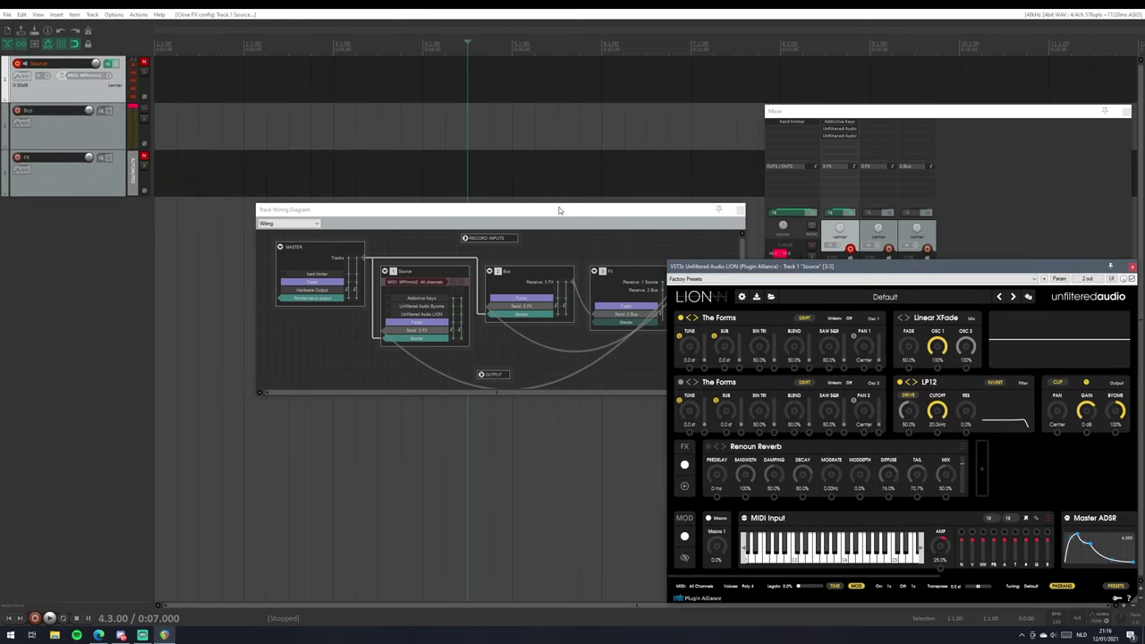
left_click_drag(559, 210, 507, 210)
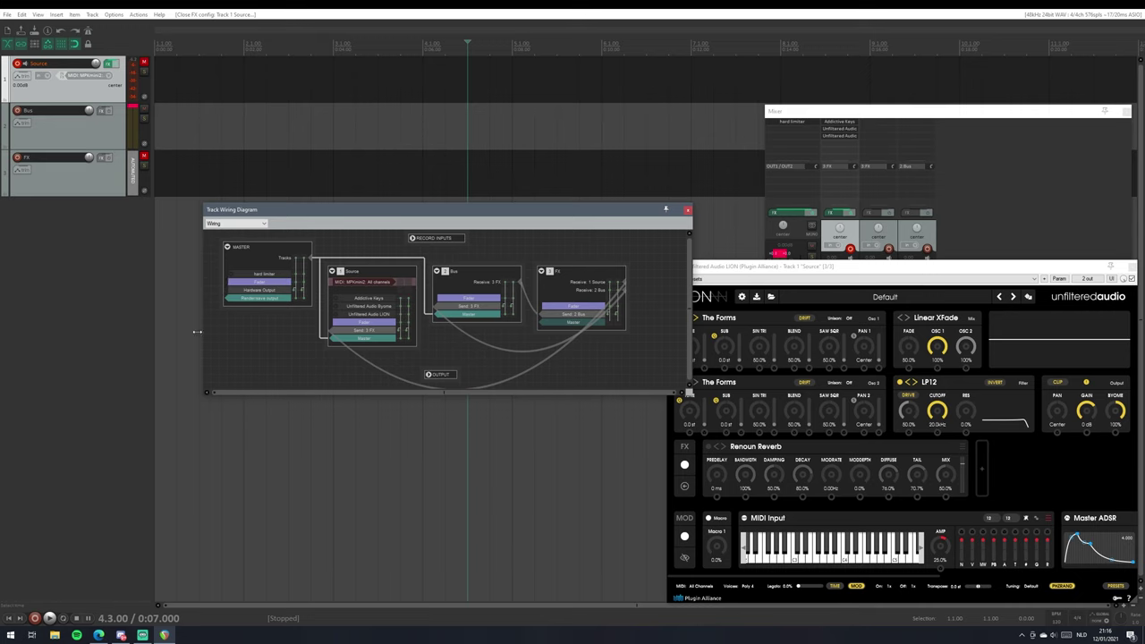
Bypass Addictive Keys and Unfiltered Audio Byome in the Source track's FX chain and close the chain window.
left_click(108, 64)
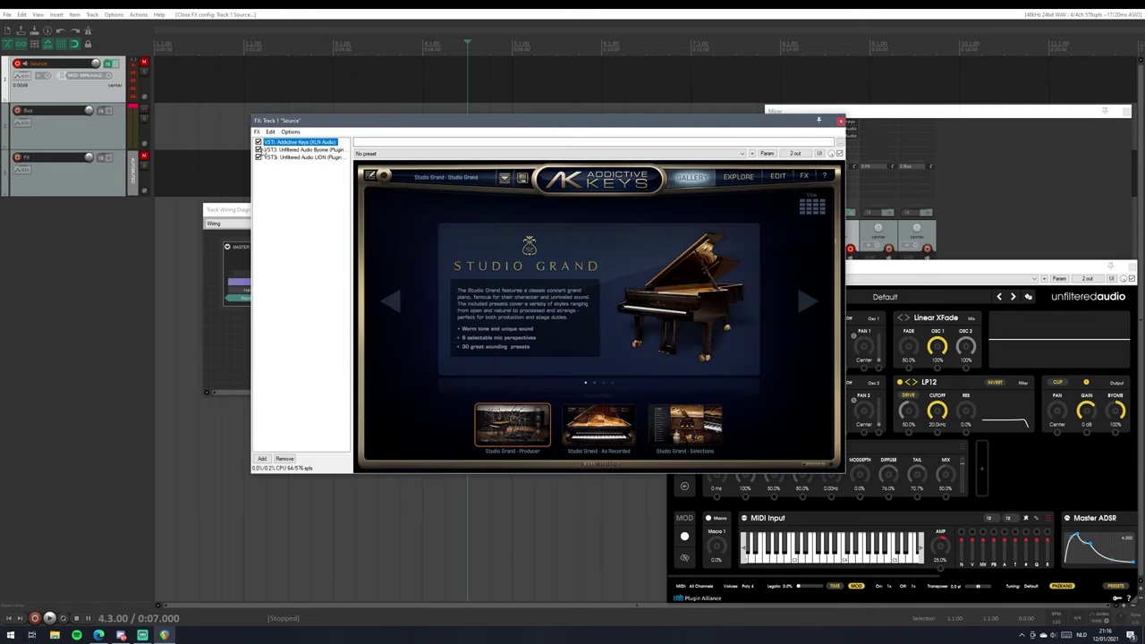
left_click(258, 149)
left_click(259, 143)
left_click(839, 120)
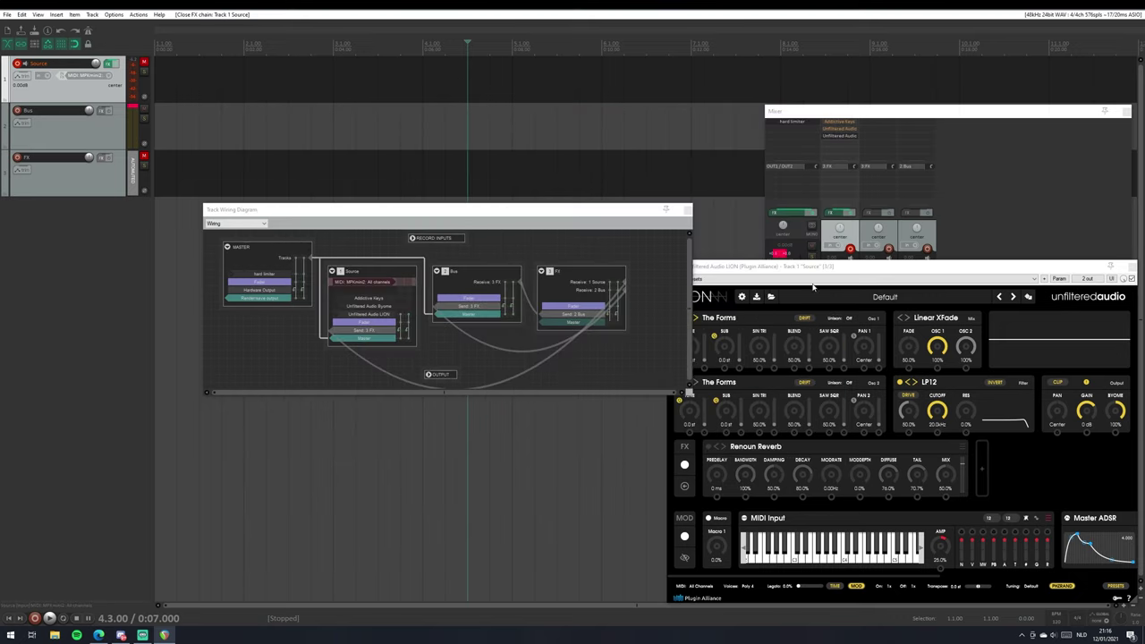
Switch LION's first oscillator to Noise and lower the synth's output gain to about -26.2 dB.
left_click_drag(898, 450, 761, 357)
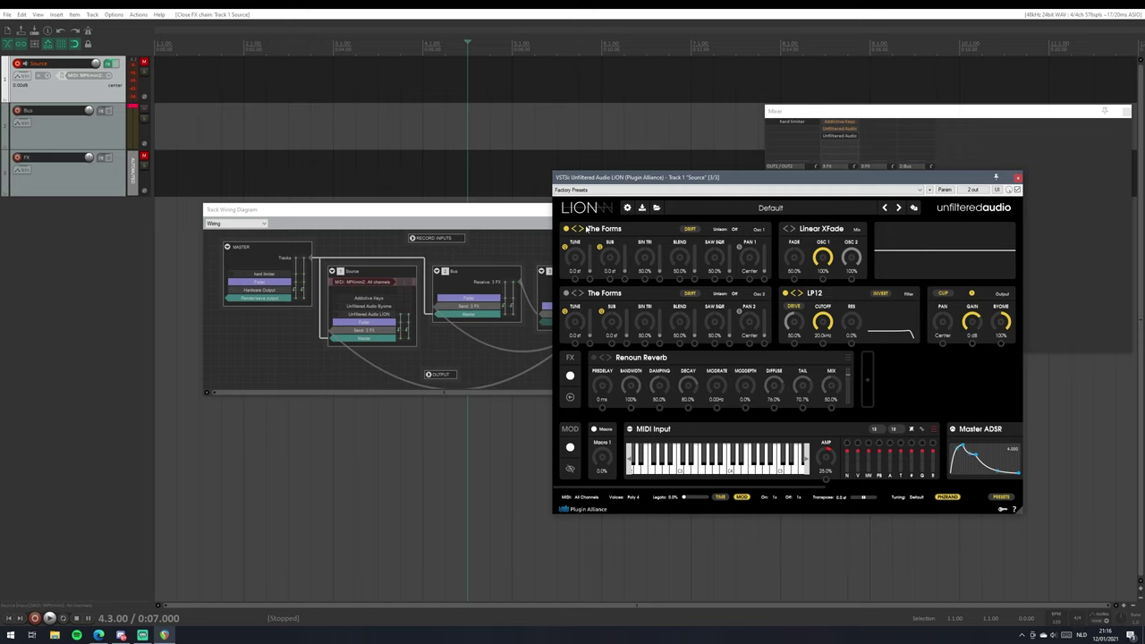
left_click(604, 229)
left_click(691, 306)
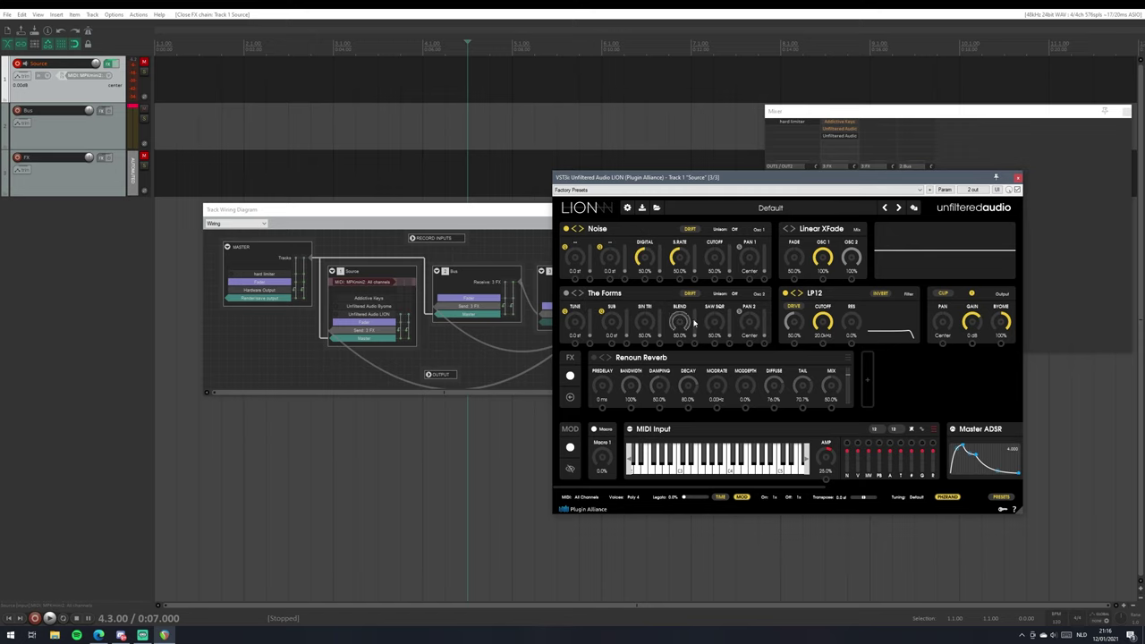
left_click_drag(766, 182, 794, 281)
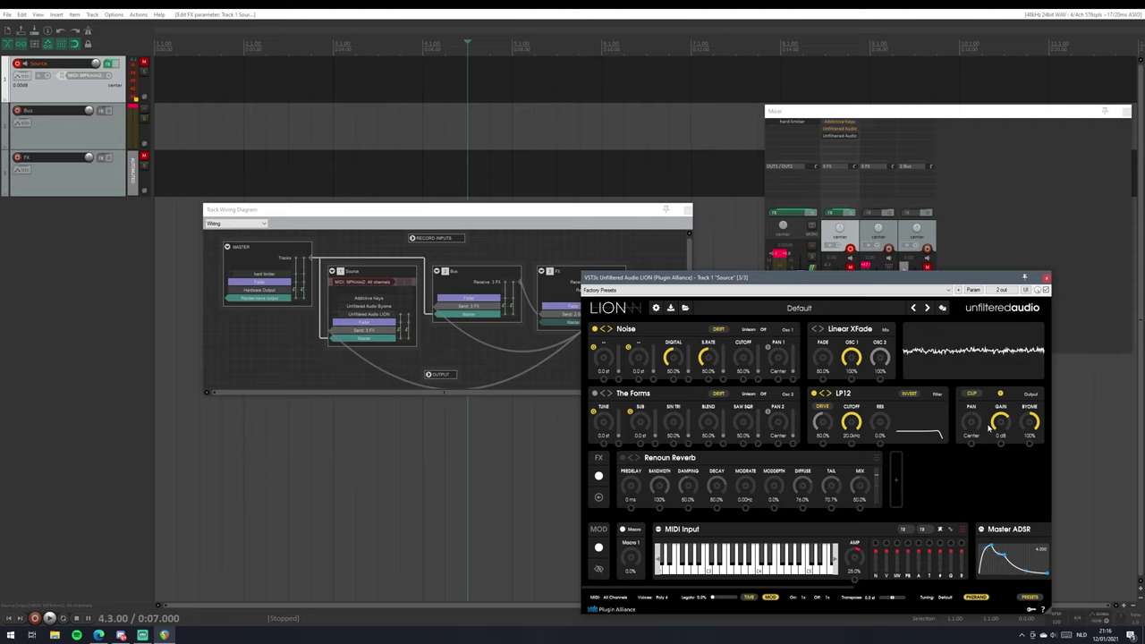
left_click_drag(989, 431, 991, 475)
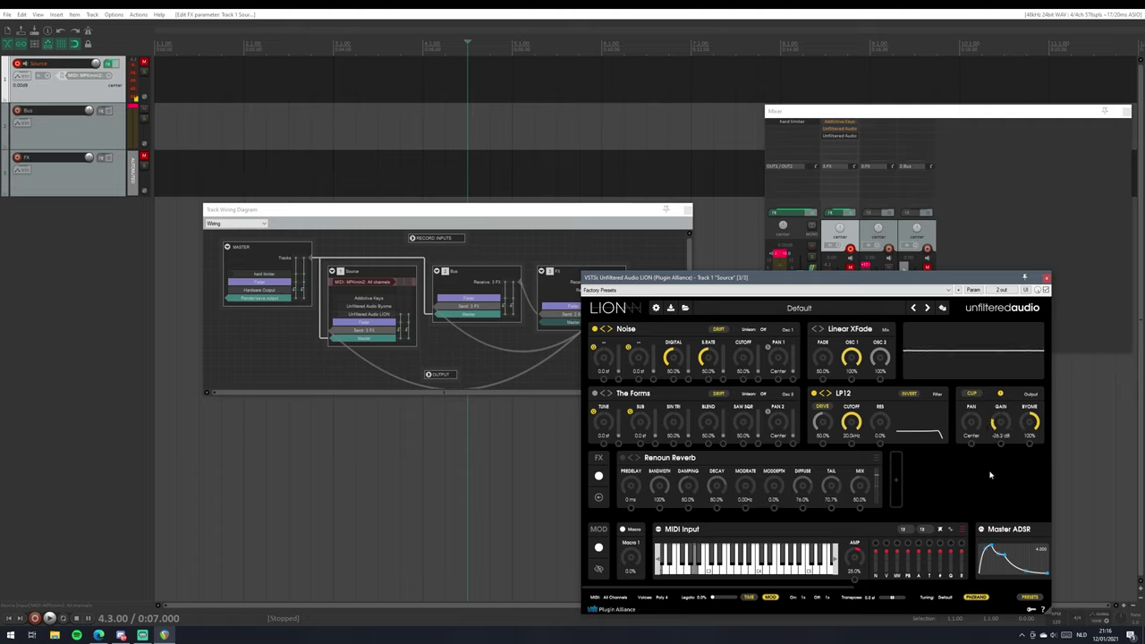
Check the Bus-to-FX send volume in the wiring diagram and close the send controls.
left_click(462, 360)
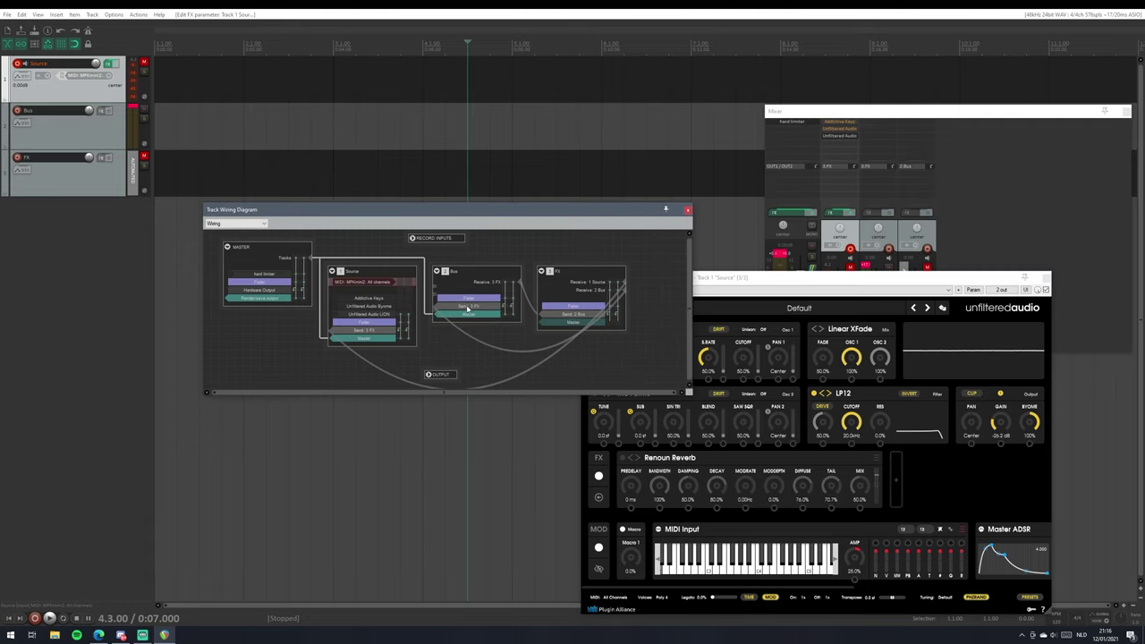
left_click(466, 309)
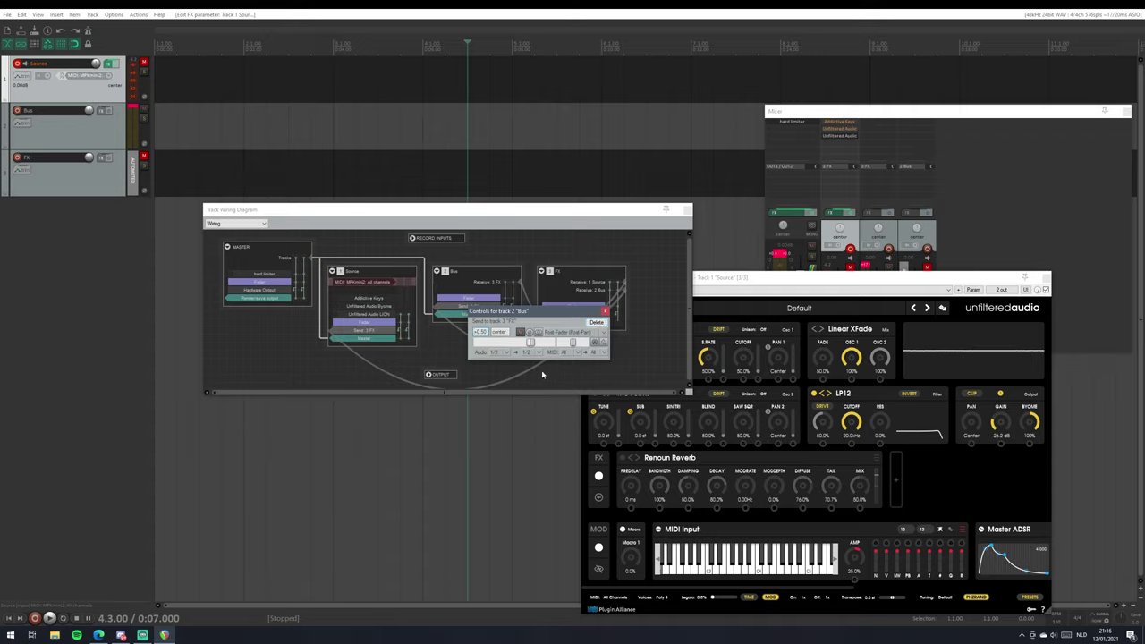
left_click(540, 374)
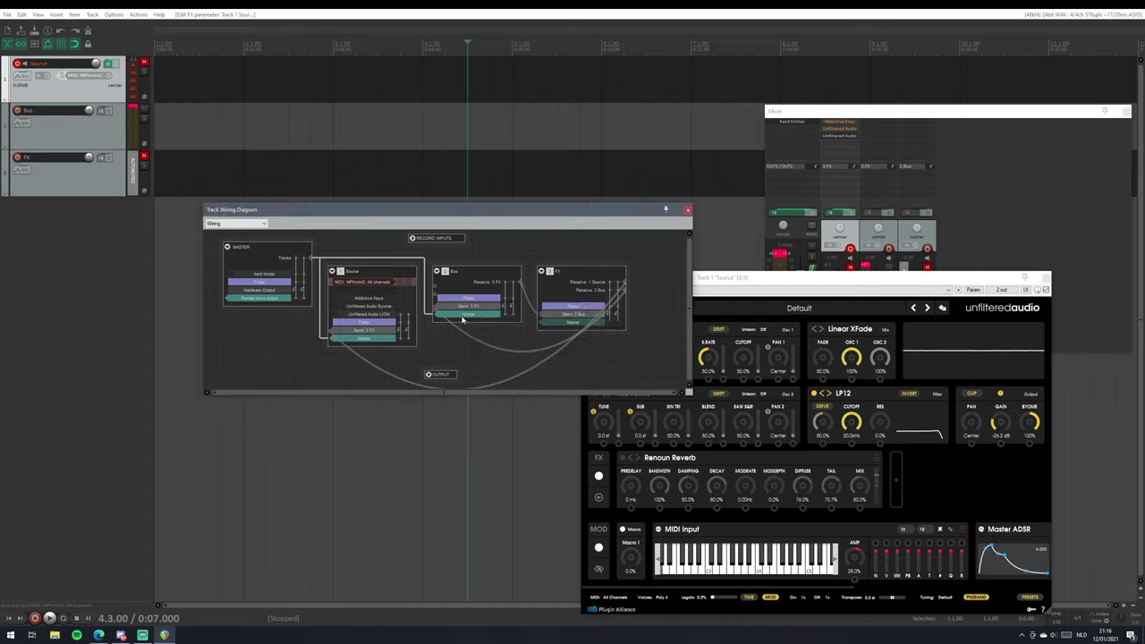
Disconnect the Bus track from the Master in the wiring diagram and unmute the Source track.
left_click(465, 318)
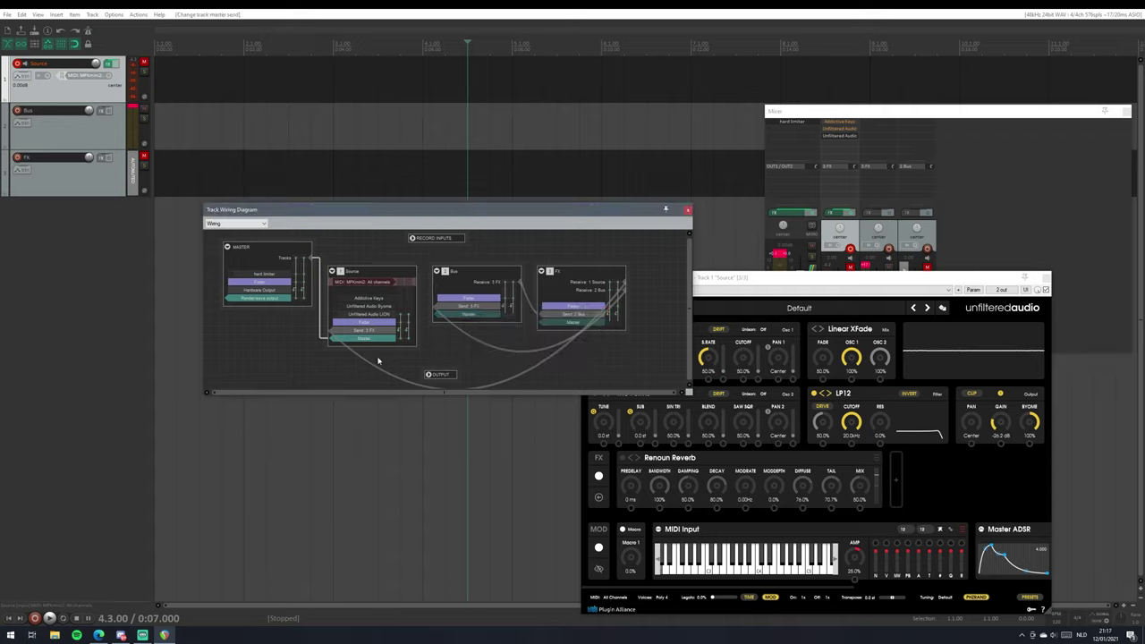
left_click(144, 62)
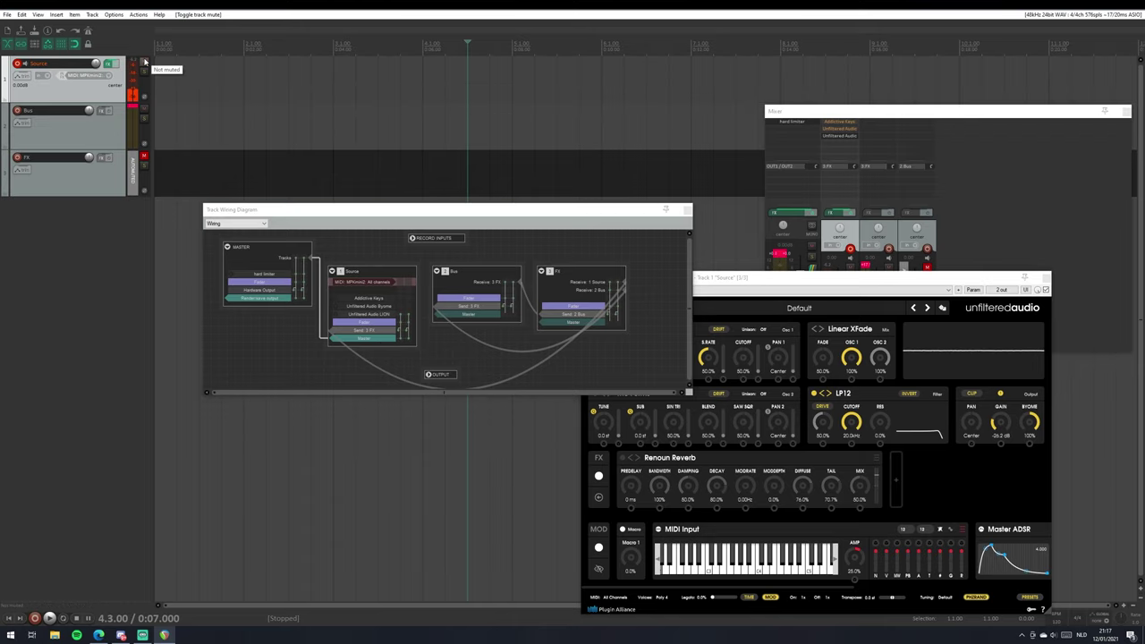
Lower LION's output gain to about -41.2 dB and reconnect the Bus track to the Master.
left_click(949, 492)
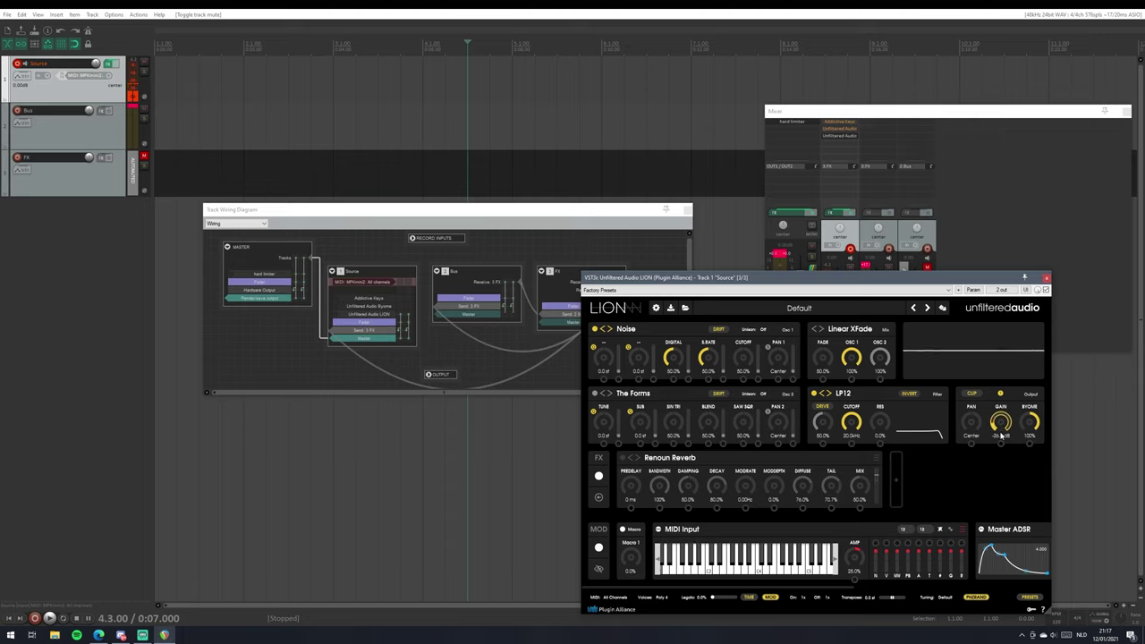
left_click_drag(1000, 422, 1002, 436)
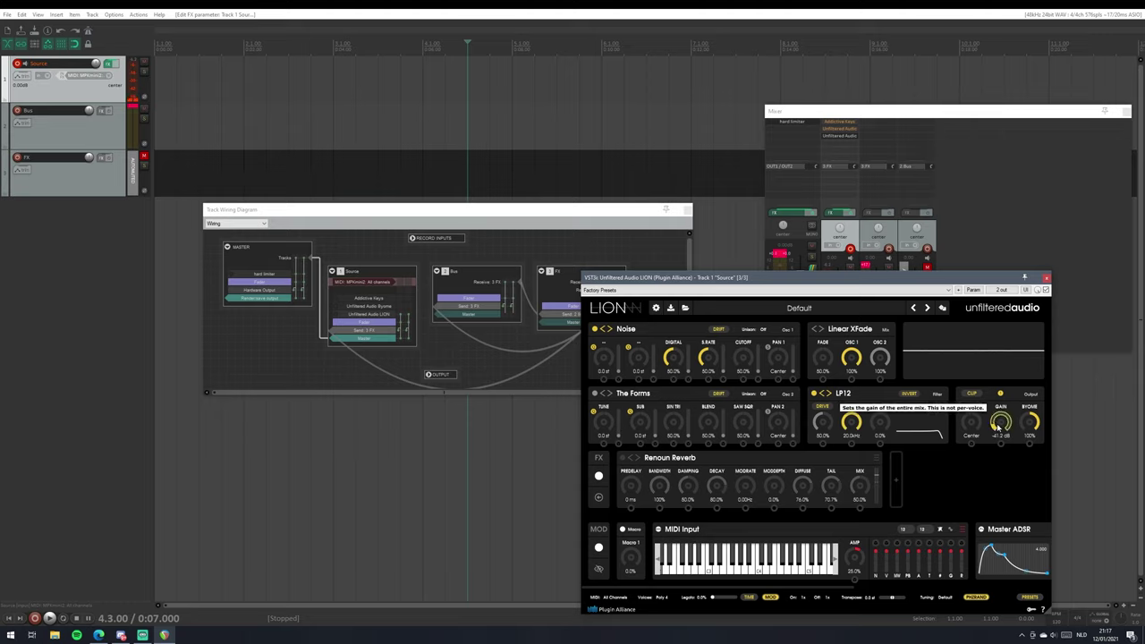
left_click(345, 248)
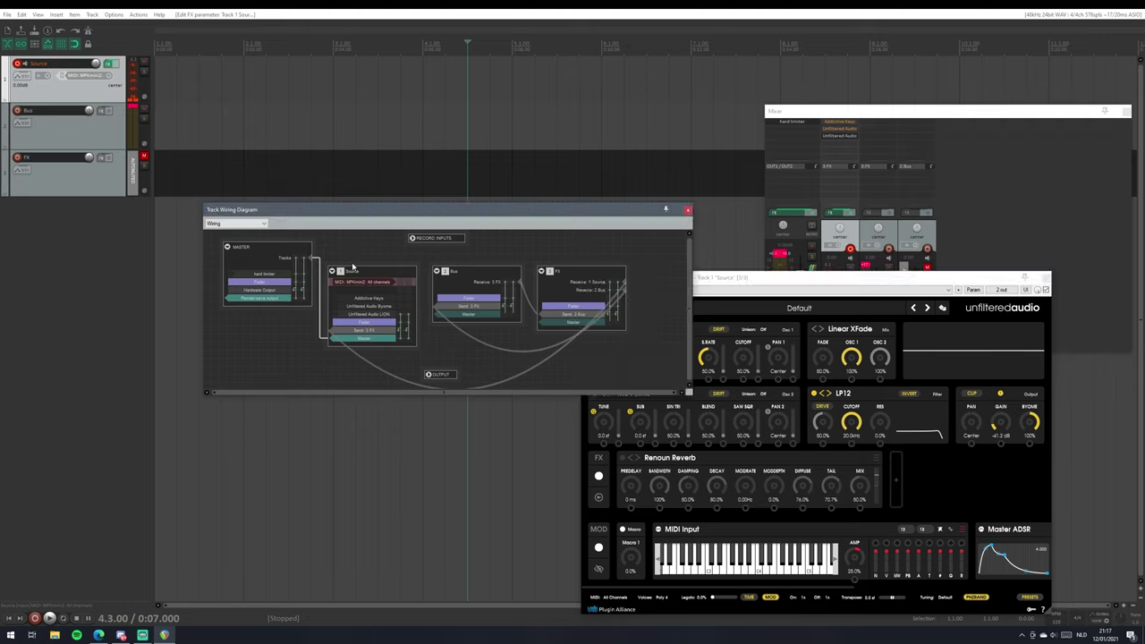
left_click(479, 315)
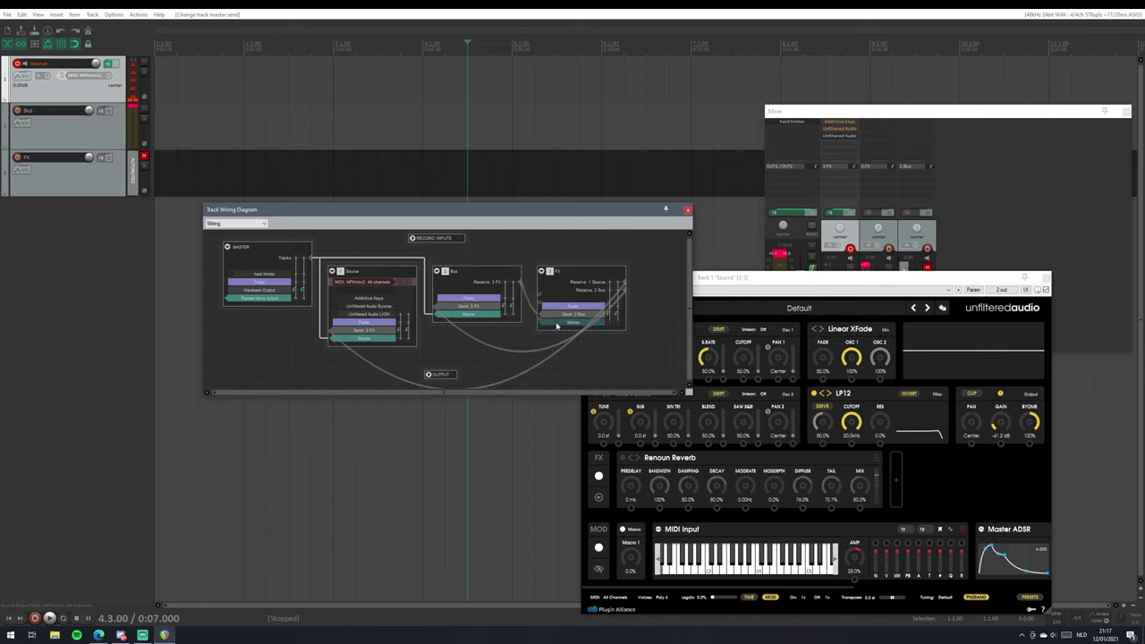
Check the Bus-to-FX send controls and mute the FX track to stop the feedback.
left_click(472, 311)
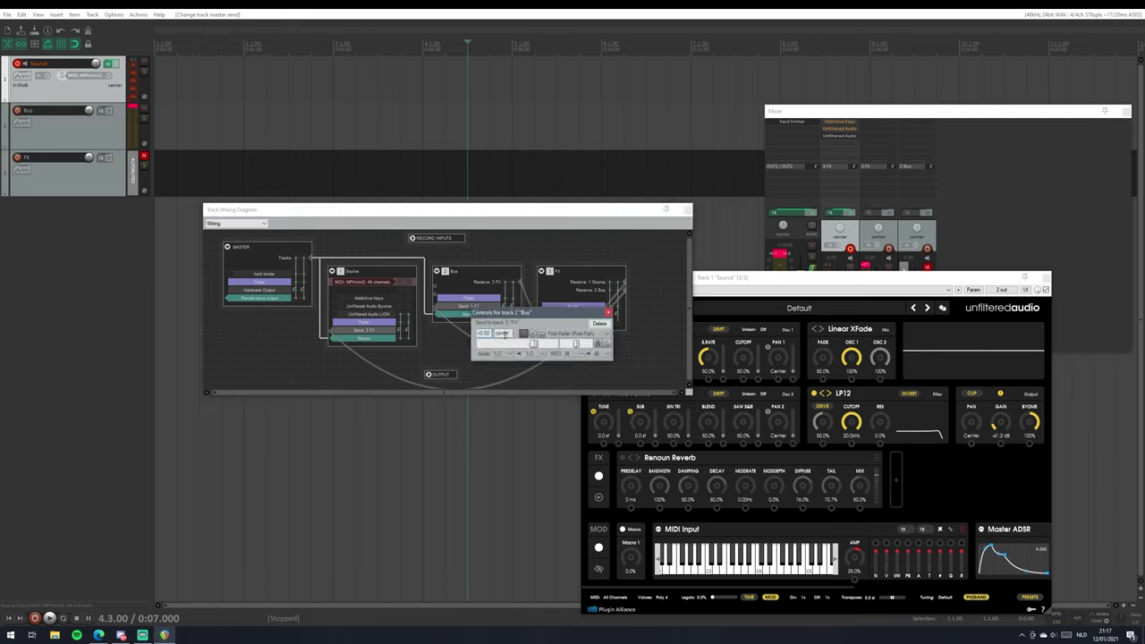
left_click(381, 340)
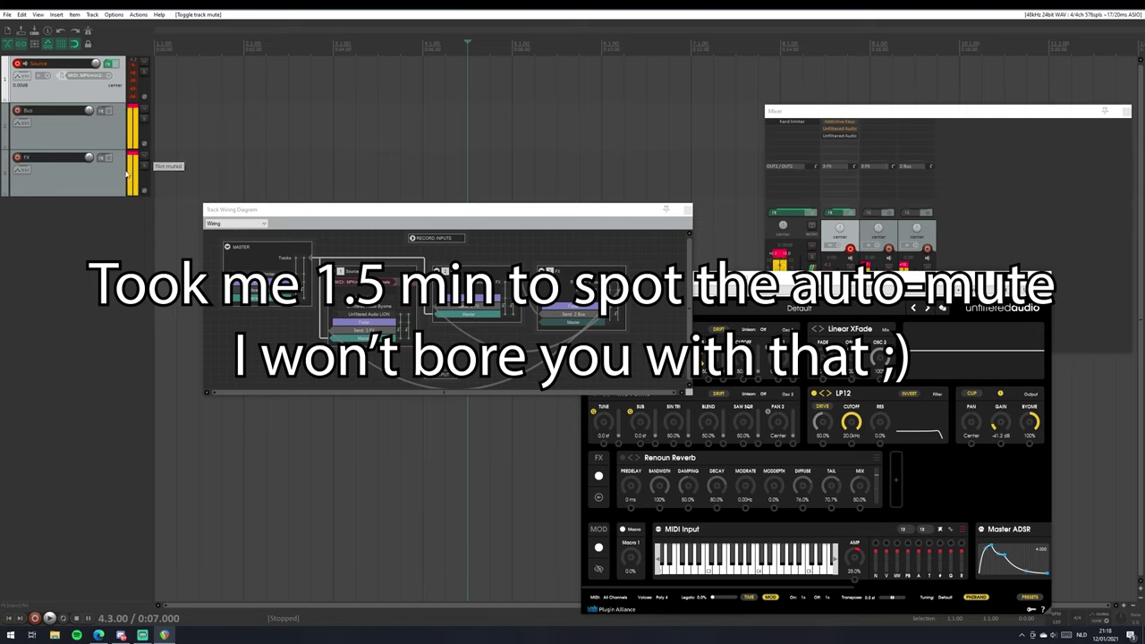
left_click(144, 159)
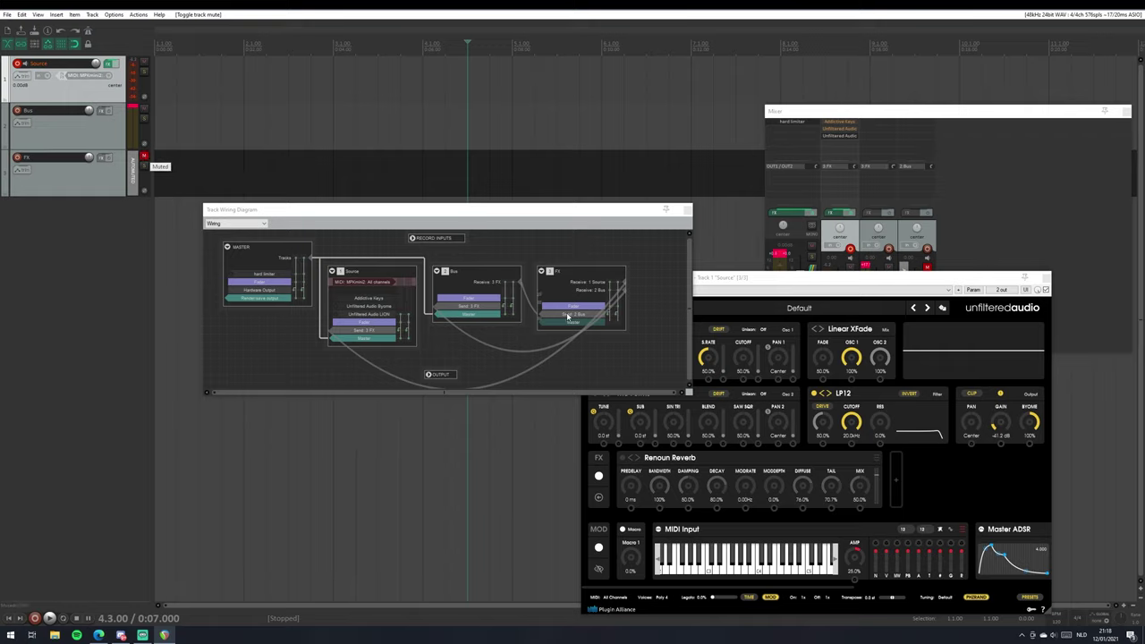
Set the Bus-to-FX send volume to 0.25 dB, close its controls and unmute the FX track.
left_click(465, 306)
double_click(461, 333)
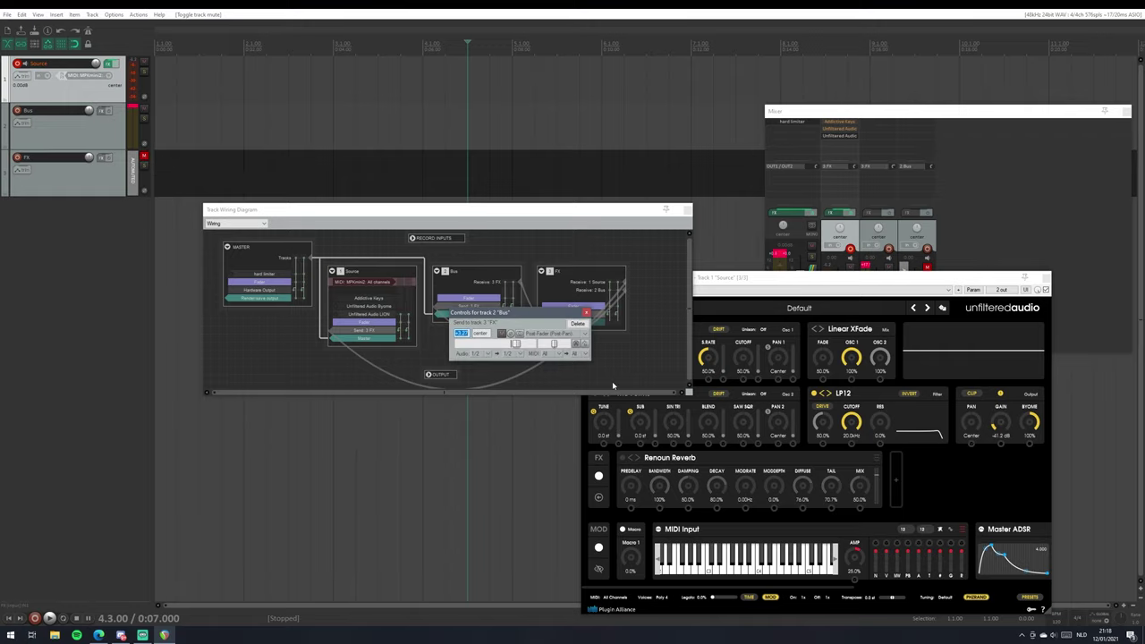
type("0.25")
key("Return")
left_click(587, 312)
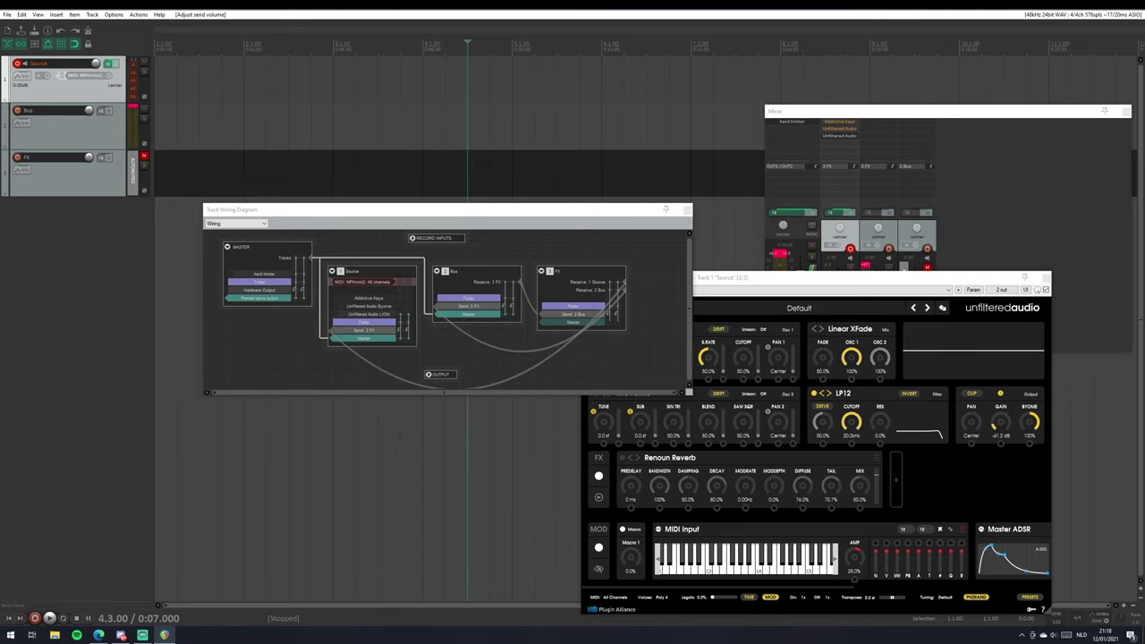
left_click(143, 157)
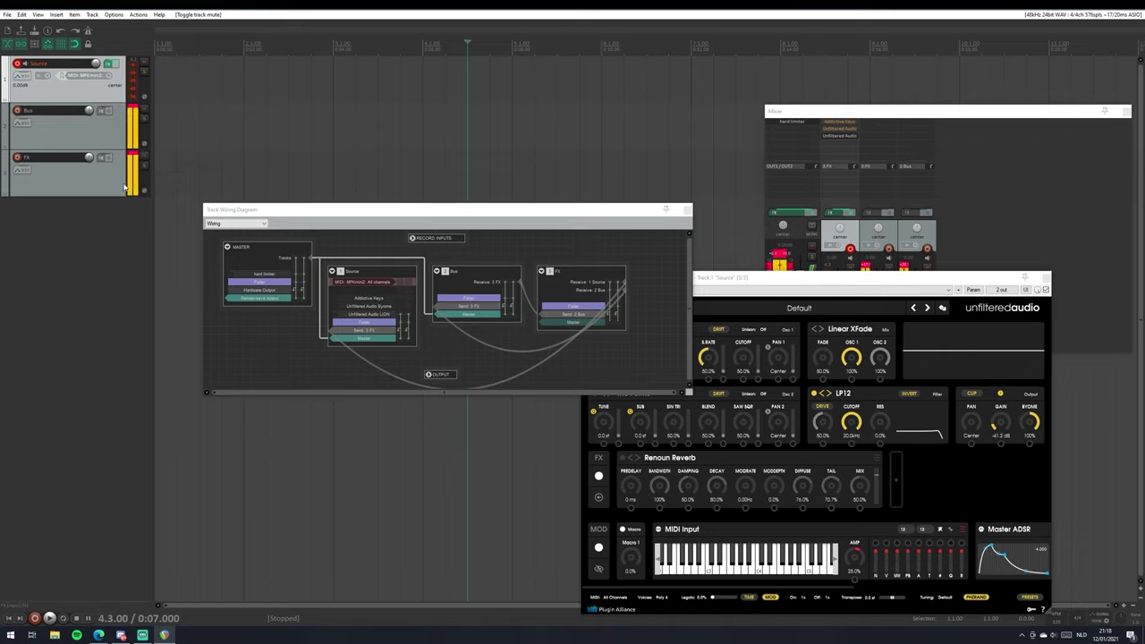
Mute the FX track and close the LION plugin window.
left_click(143, 157)
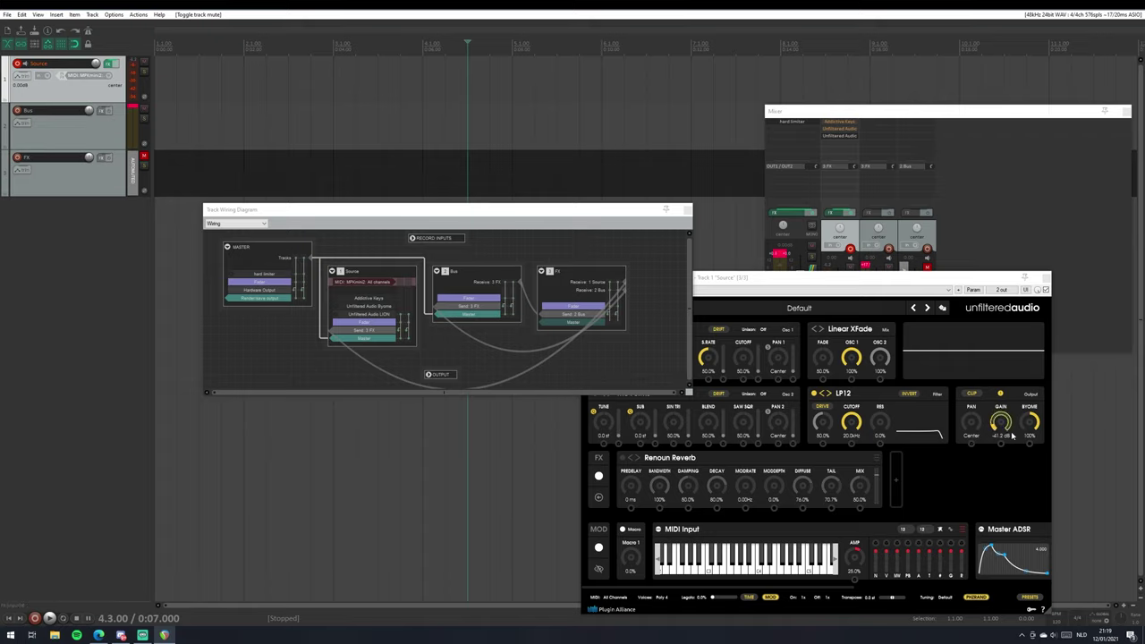
left_click(985, 472)
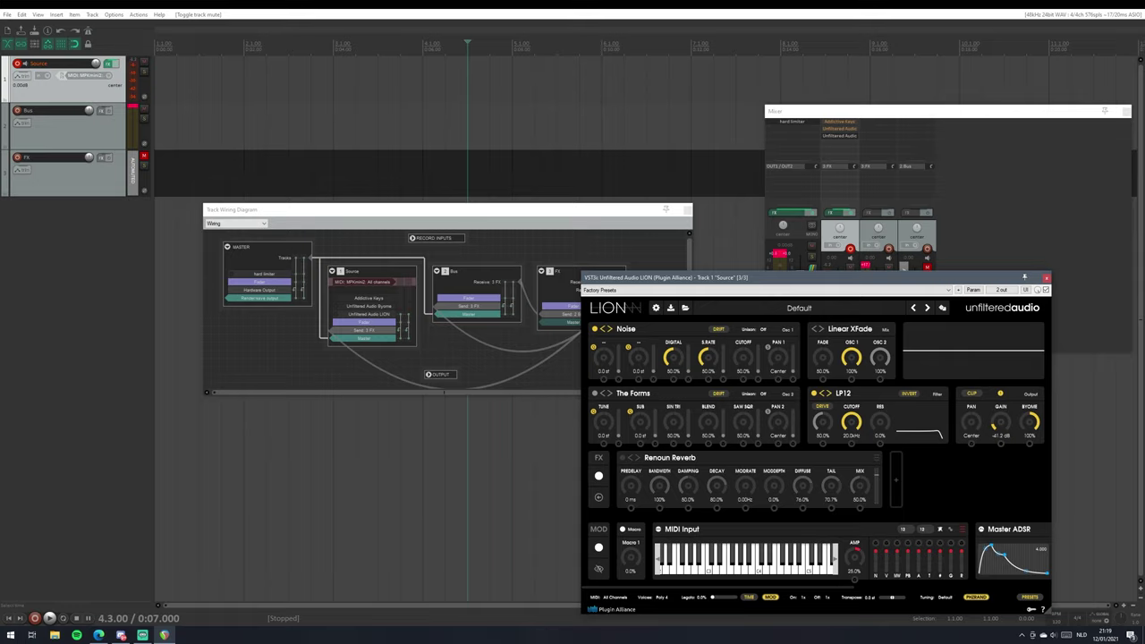
left_click(1045, 279)
left_click(1045, 279)
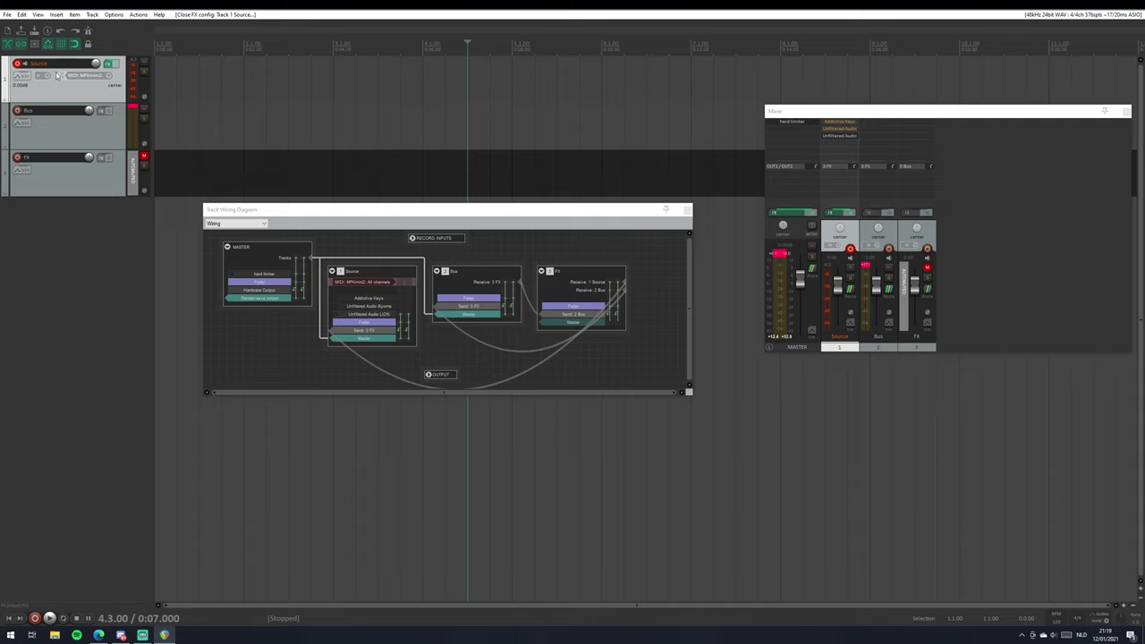
Remove LION and Byome from the Source track's effects chain, enable Addictive Keys and close the chain.
left_click(108, 64)
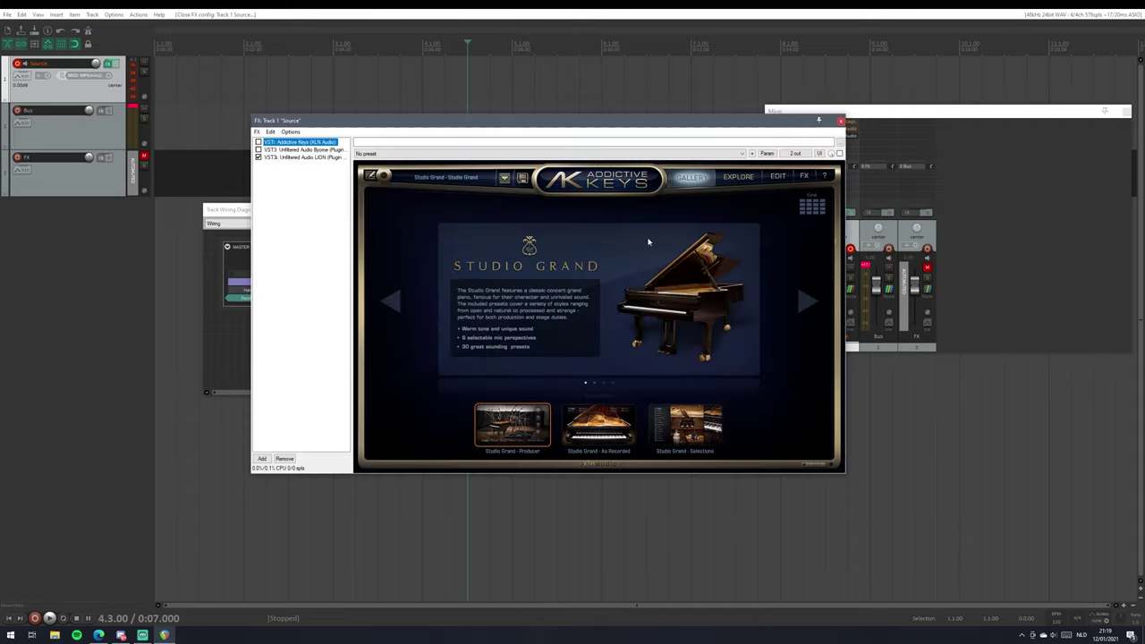
right_click(295, 159)
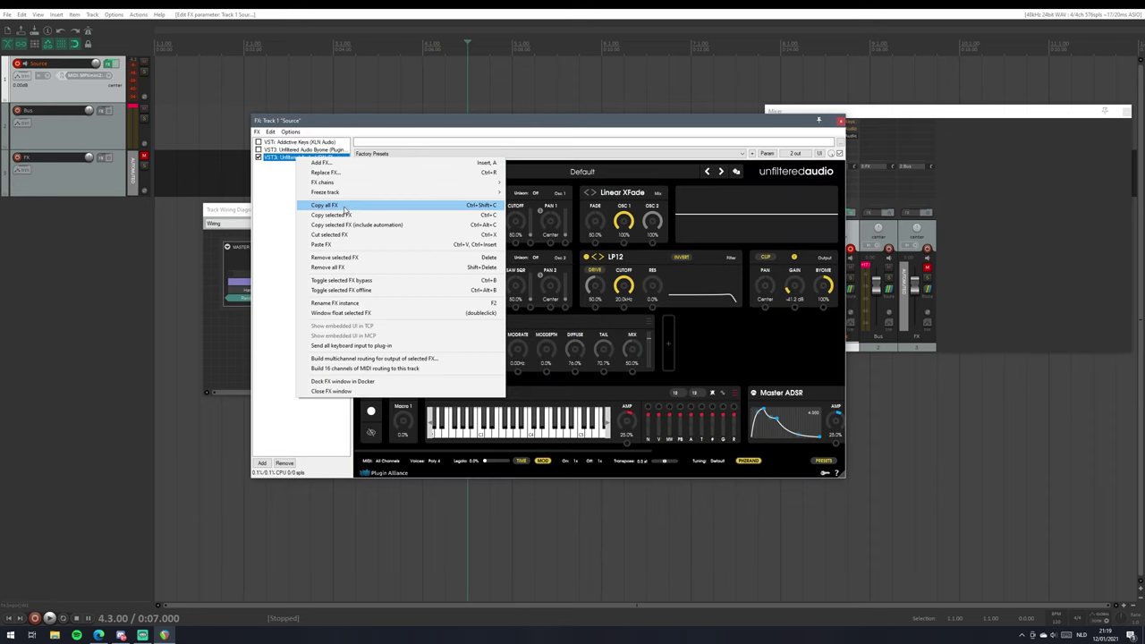
left_click(366, 260)
right_click(327, 150)
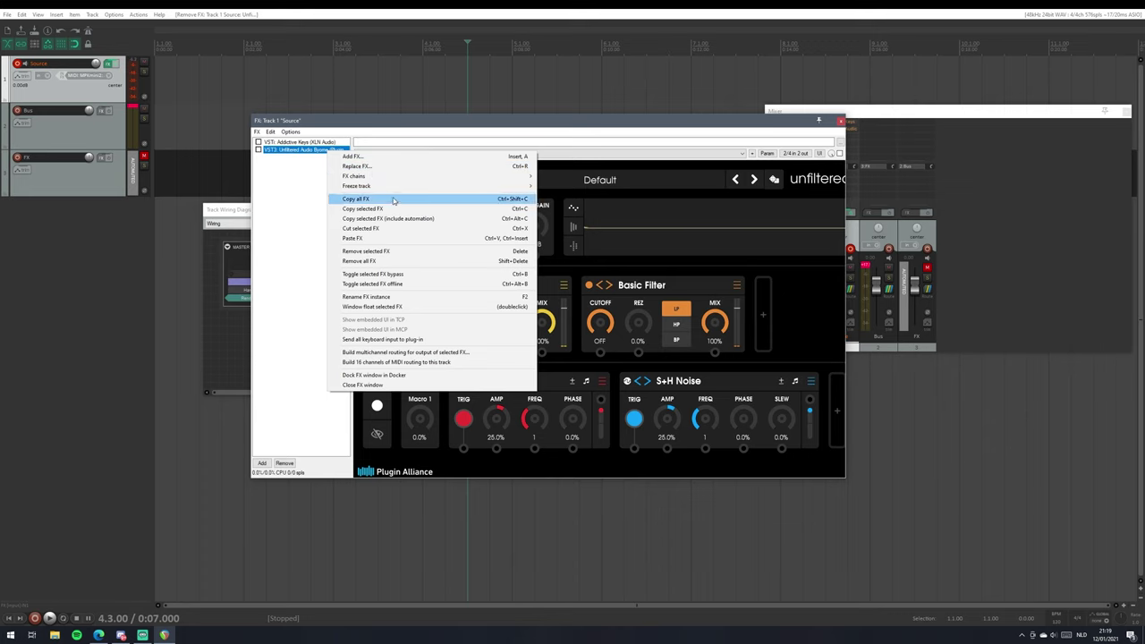
left_click(435, 252)
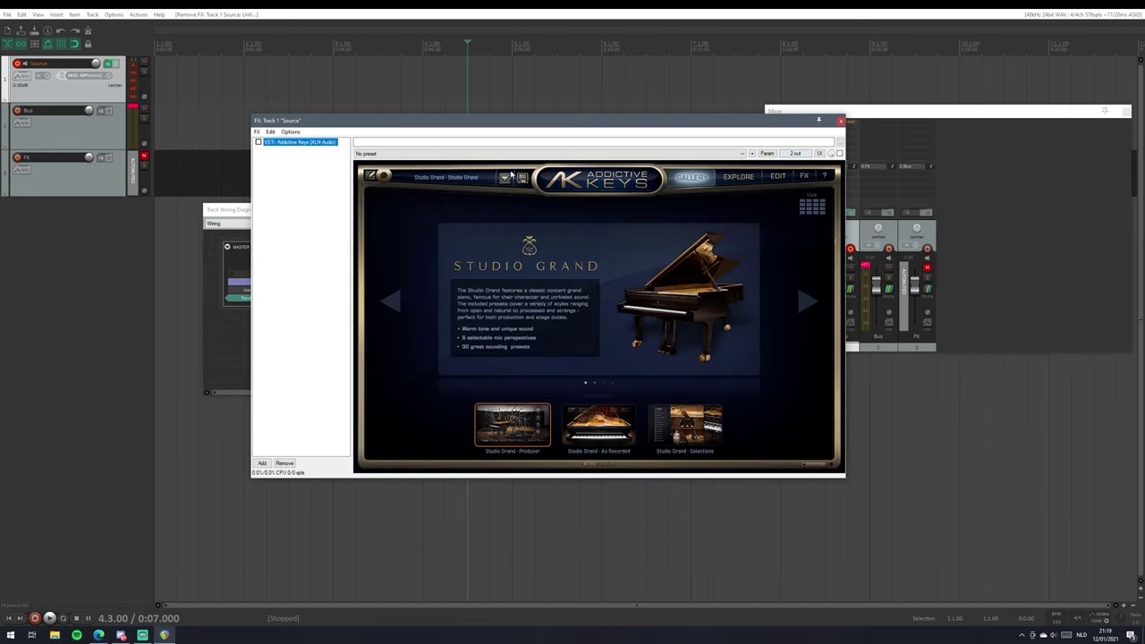
left_click(260, 142)
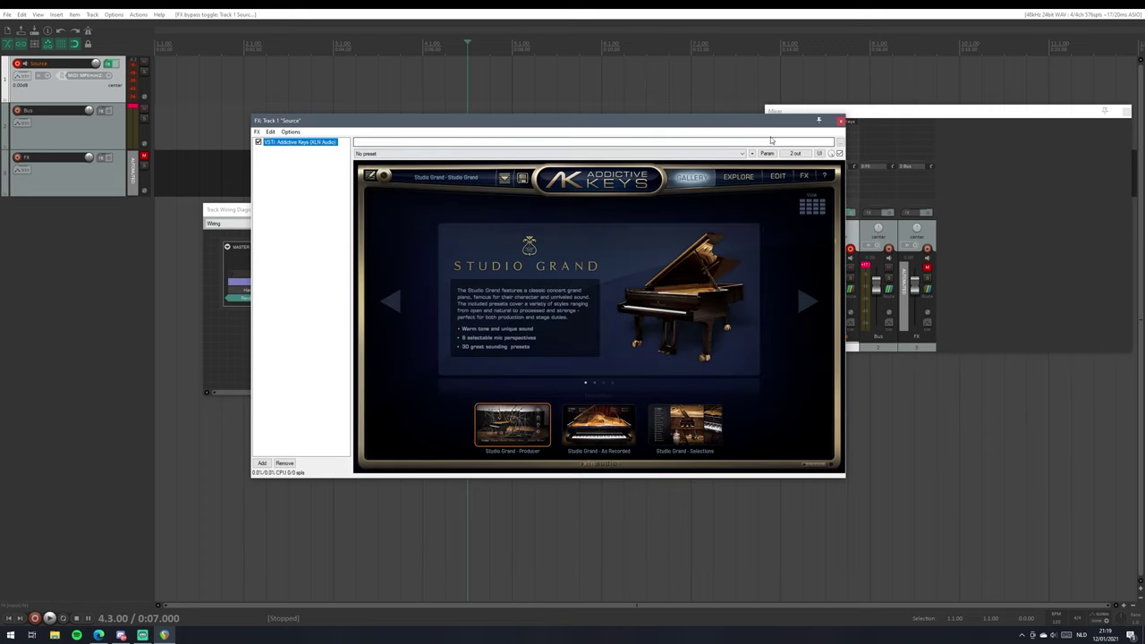
left_click(839, 121)
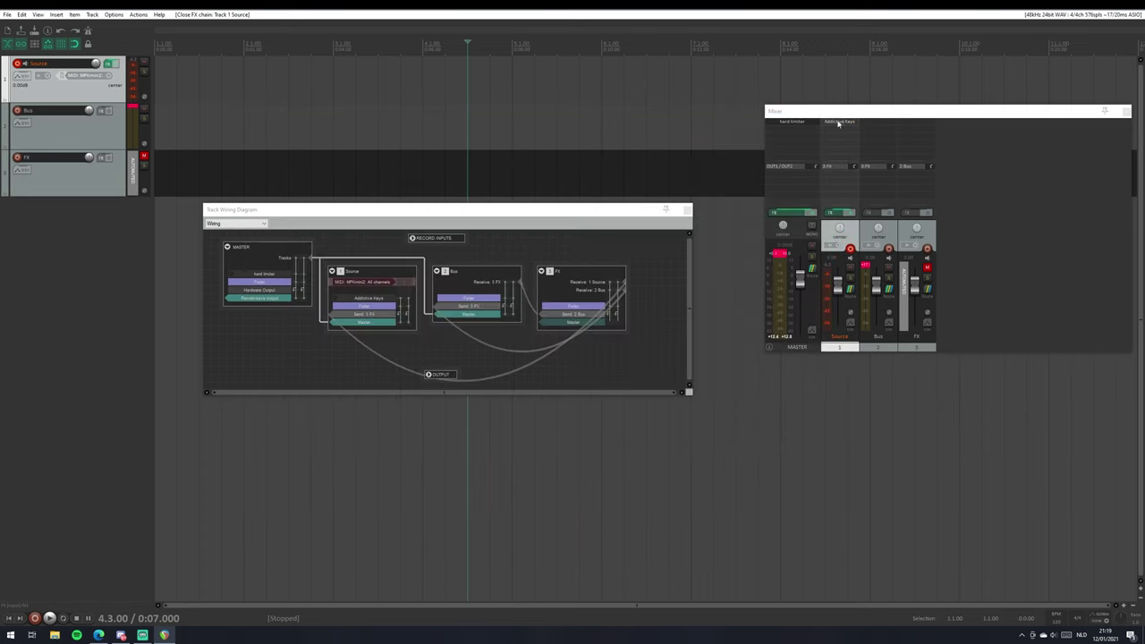
Lower the Bus-to-FX send volume to 0.10 dB and unmute the FX track.
left_click(474, 309)
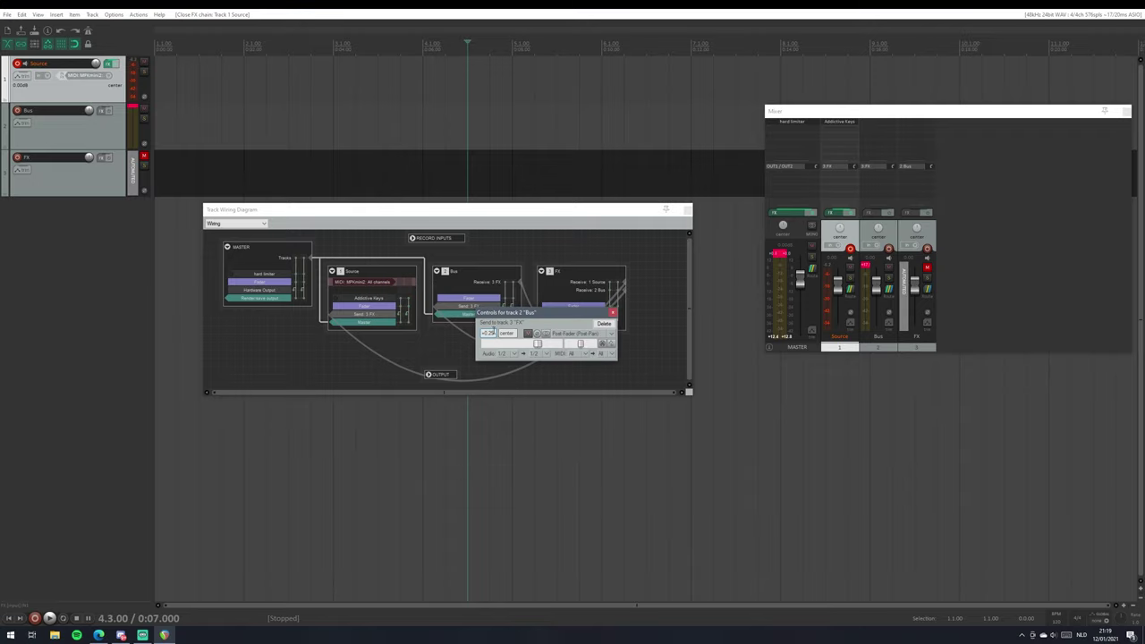
key("BackSpace")
key("Return")
left_click(143, 156)
left_click(107, 194)
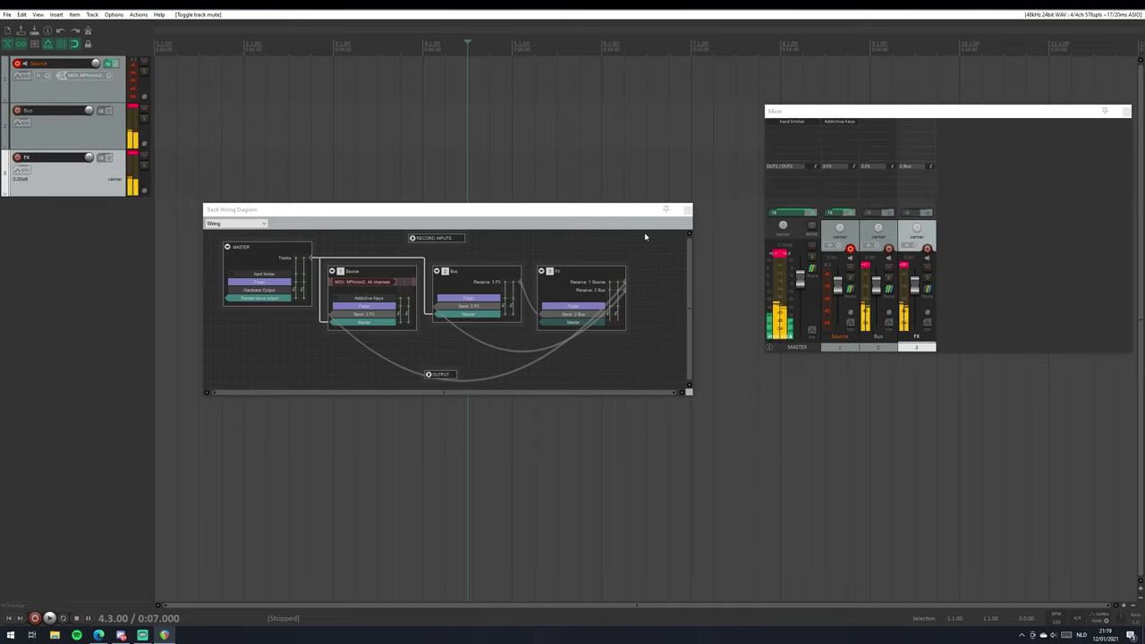
Add the VST3 version of Unfiltered Audio Sandman Pro to the FX track and move its window clear of the wiring diagram.
left_click_drag(542, 212, 530, 233)
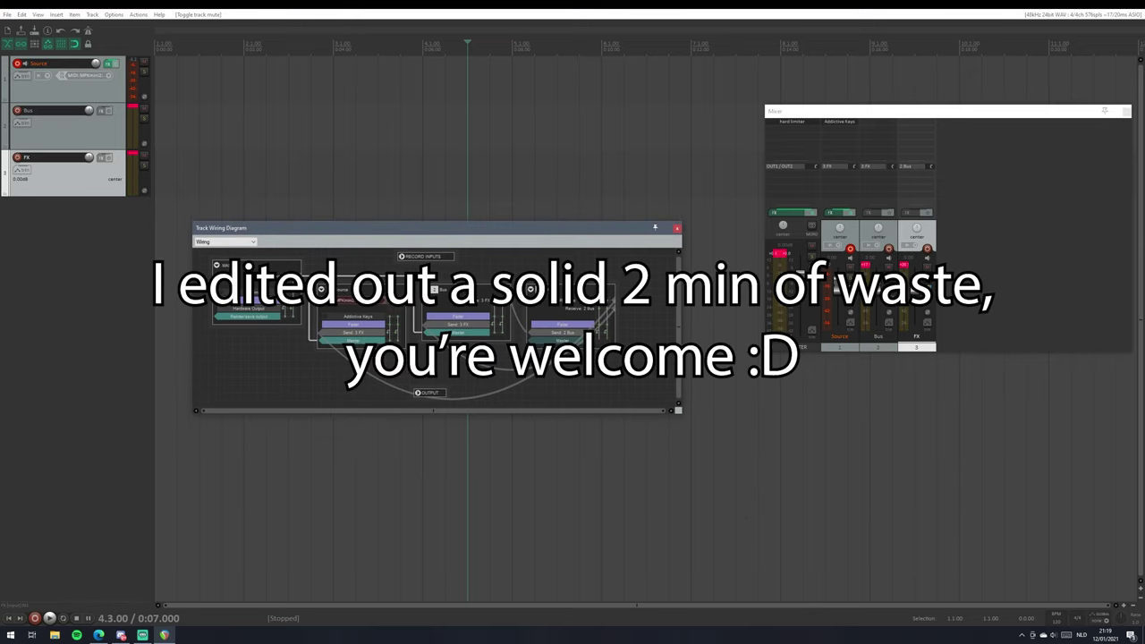
left_click(907, 128)
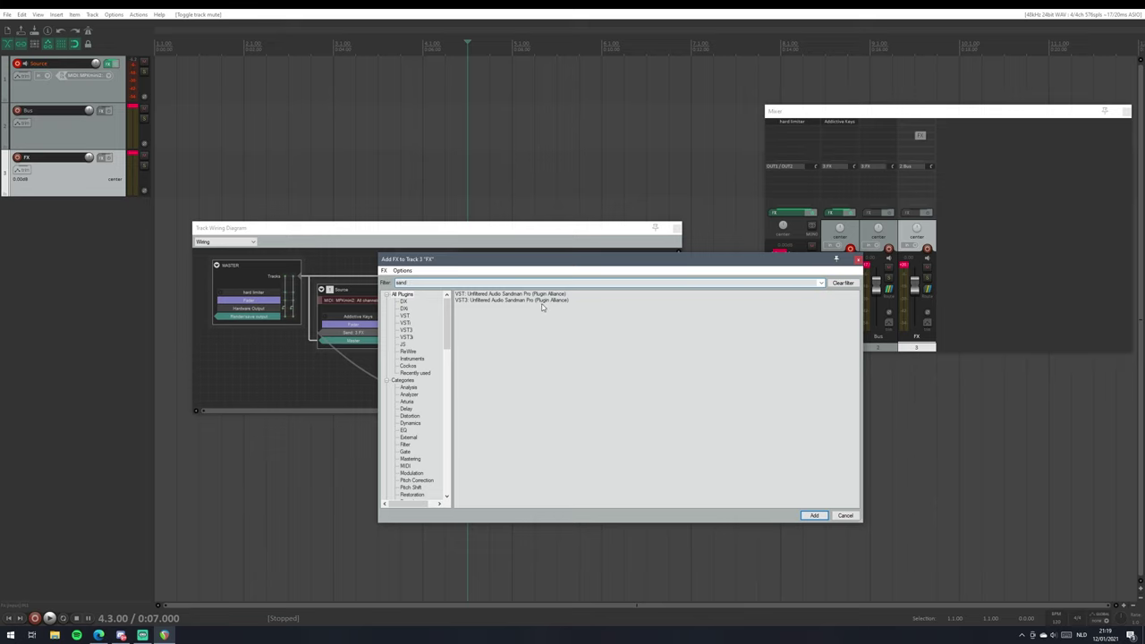
double_click(526, 300)
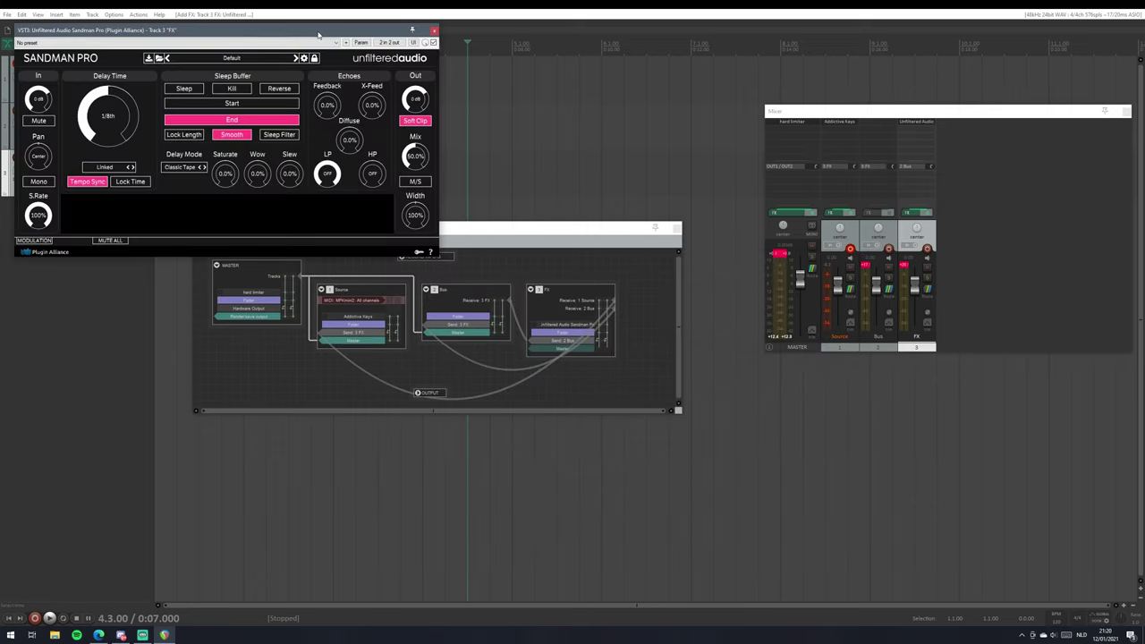
left_click_drag(318, 32, 600, 175)
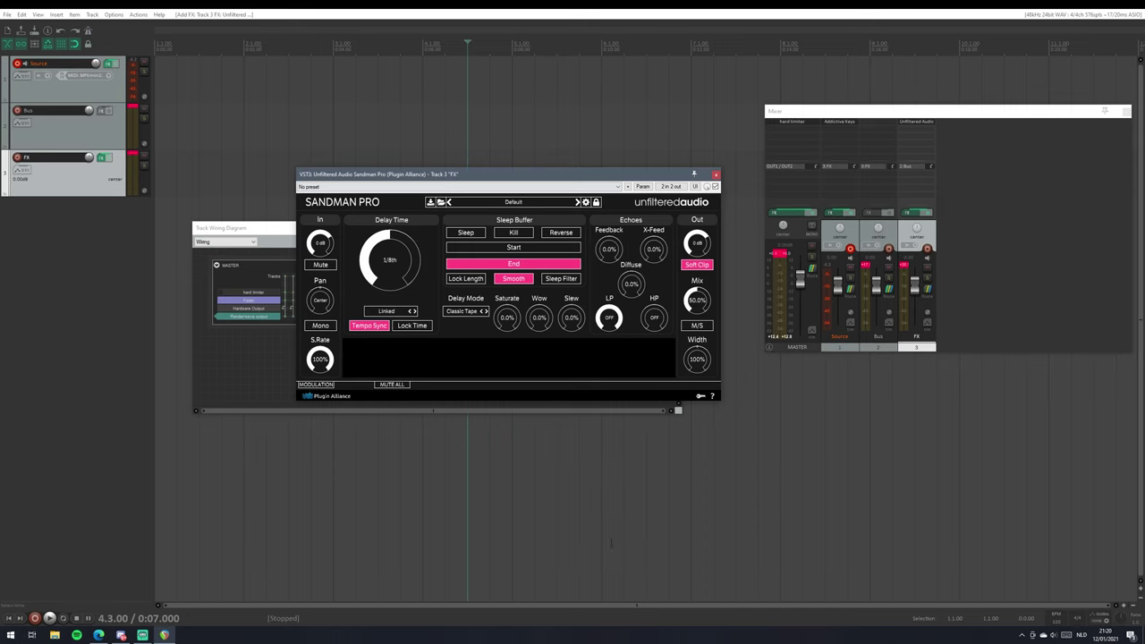
left_click(542, 330)
left_click_drag(478, 177, 683, 328)
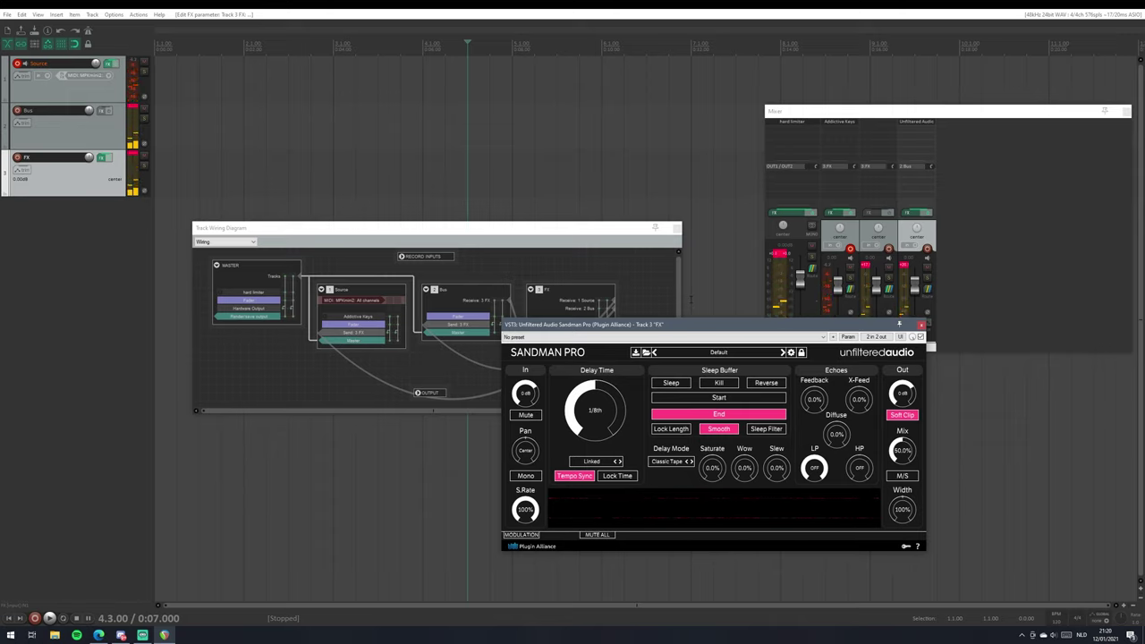
Compare the dry and wet sound by repeatedly muting and unmuting the Bus-to-FX send.
left_click(469, 329)
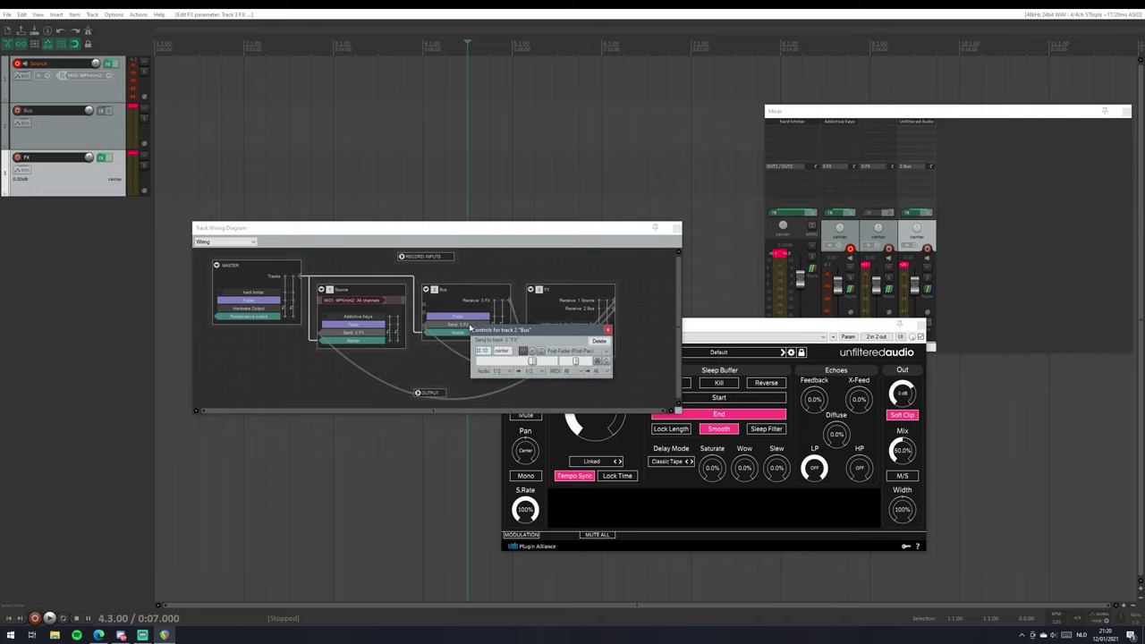
left_click(523, 351)
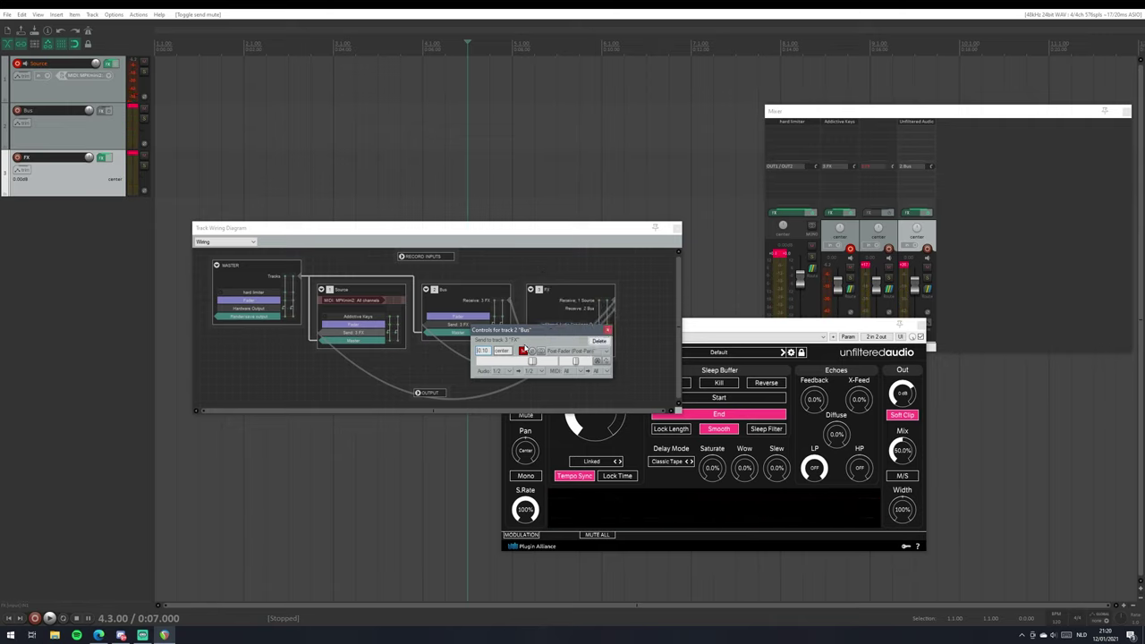
left_click(523, 350)
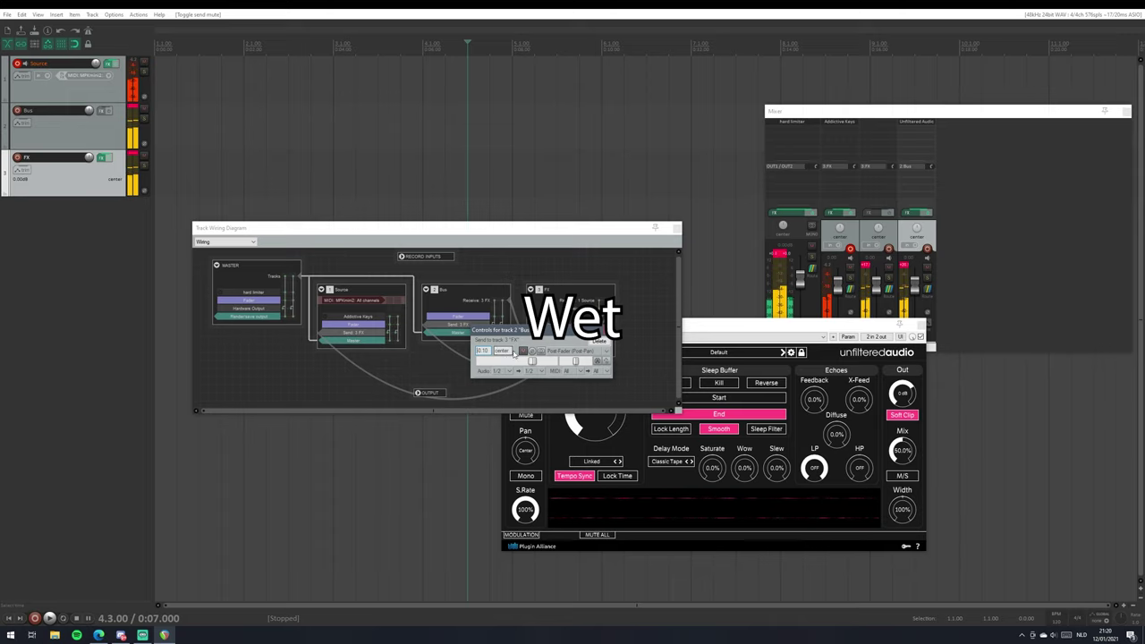
left_click(523, 349)
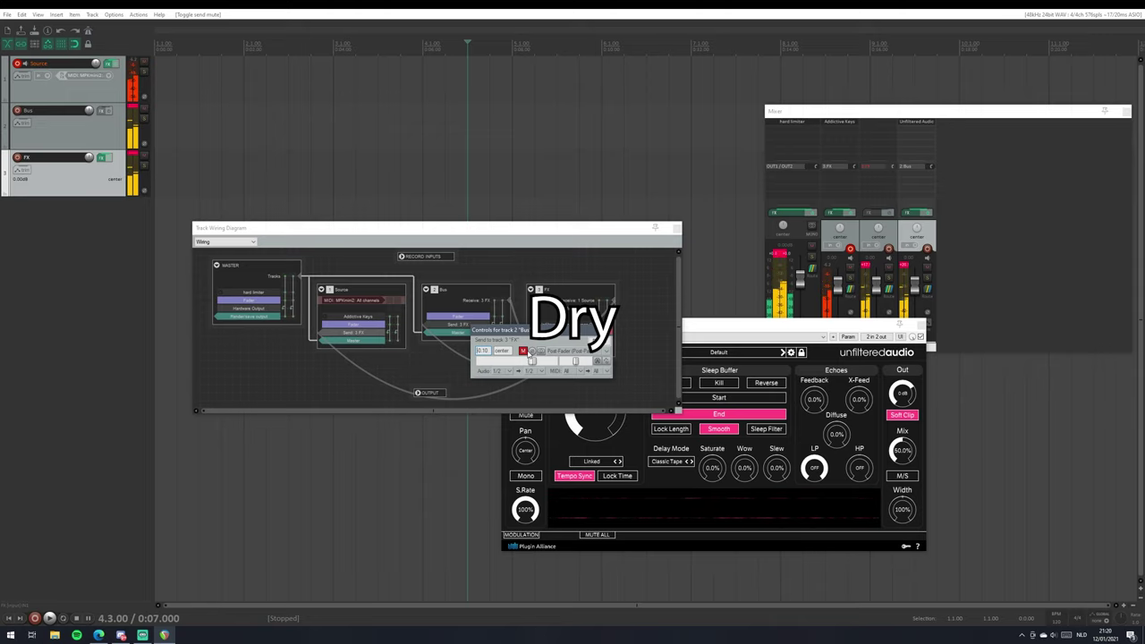
left_click(523, 349)
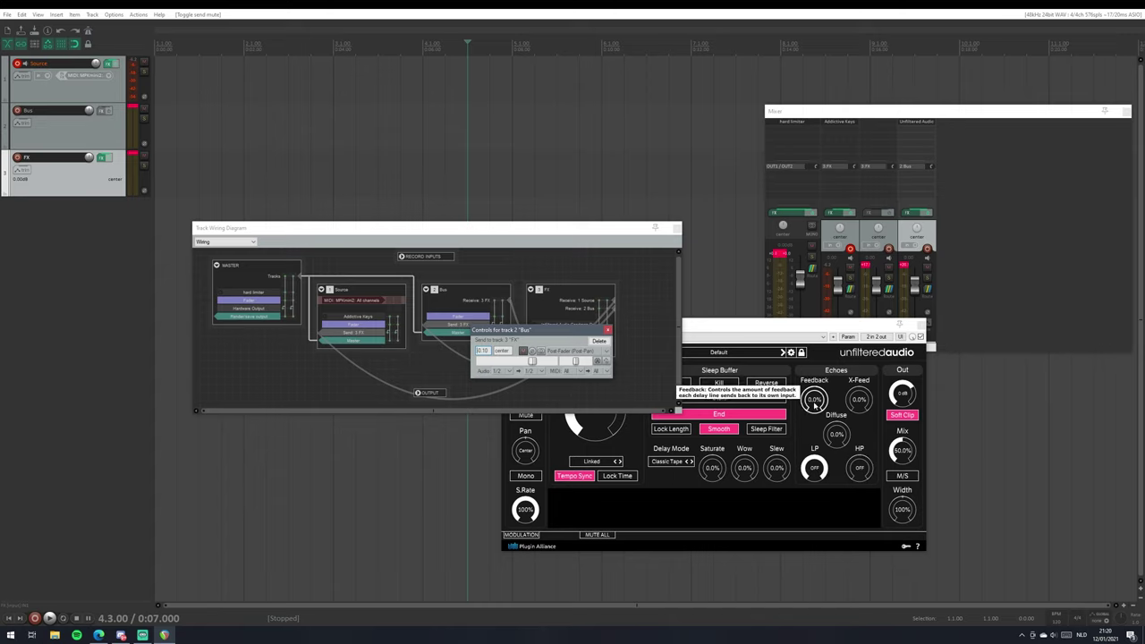
Raise Sandman Pro's feedback to 24% and shorten its delay time to 1/64th.
left_click_drag(813, 399, 883, 378)
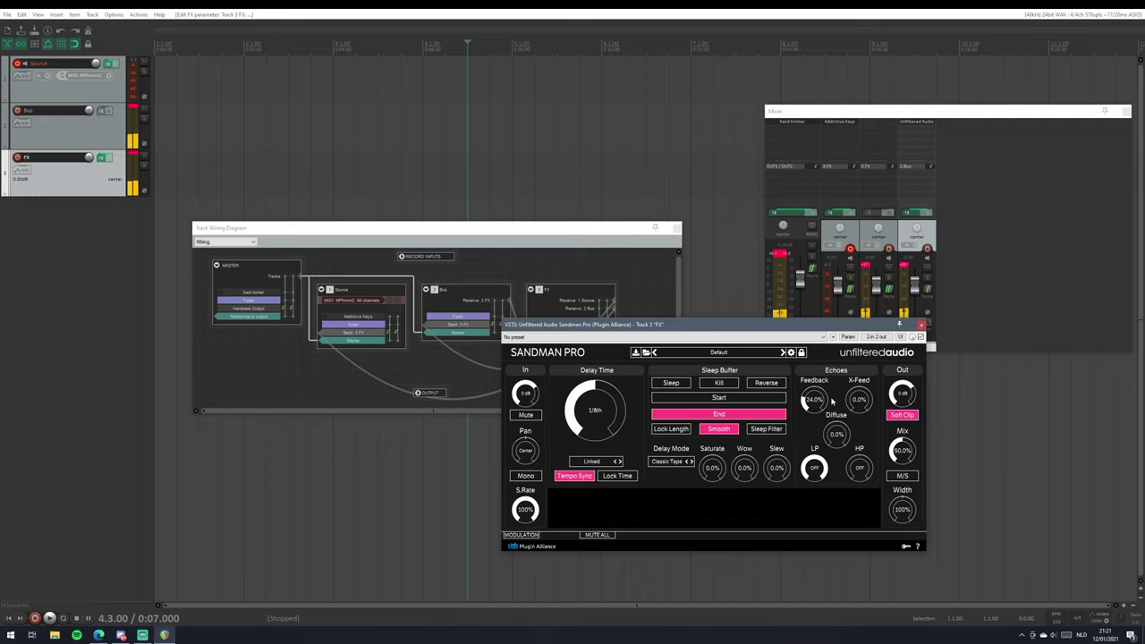
left_click_drag(594, 410, 643, 472)
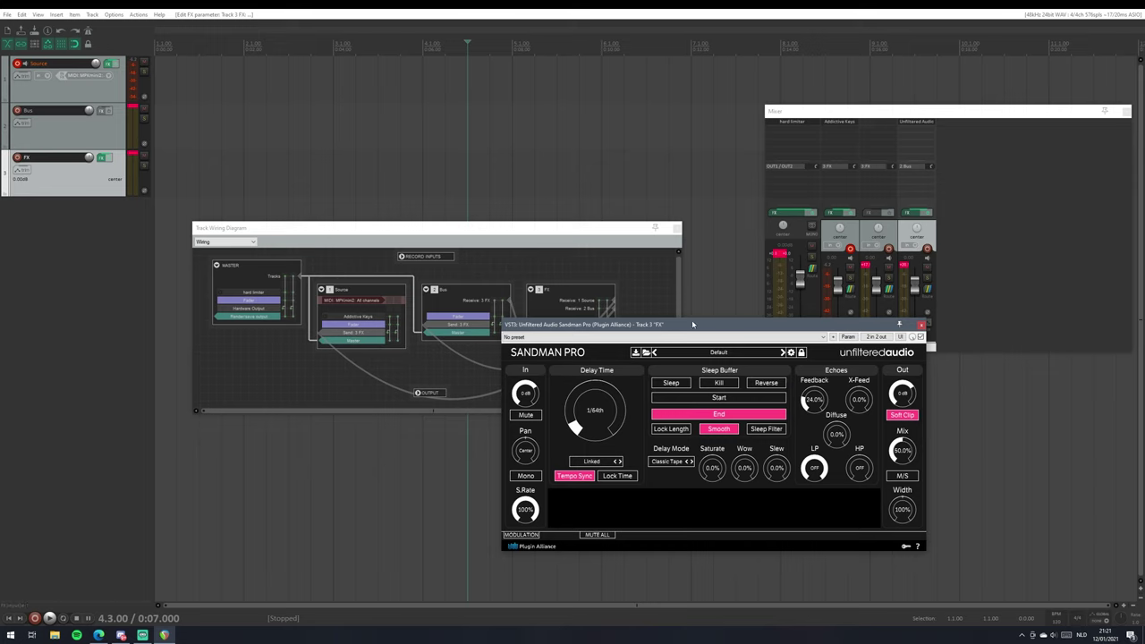
left_click_drag(692, 324, 685, 216)
Set Sandman Pro's diffuse to 39.2%, wow to 6.8%, mix to 59.6% and width to 102%.
left_click_drag(829, 326, 821, 291)
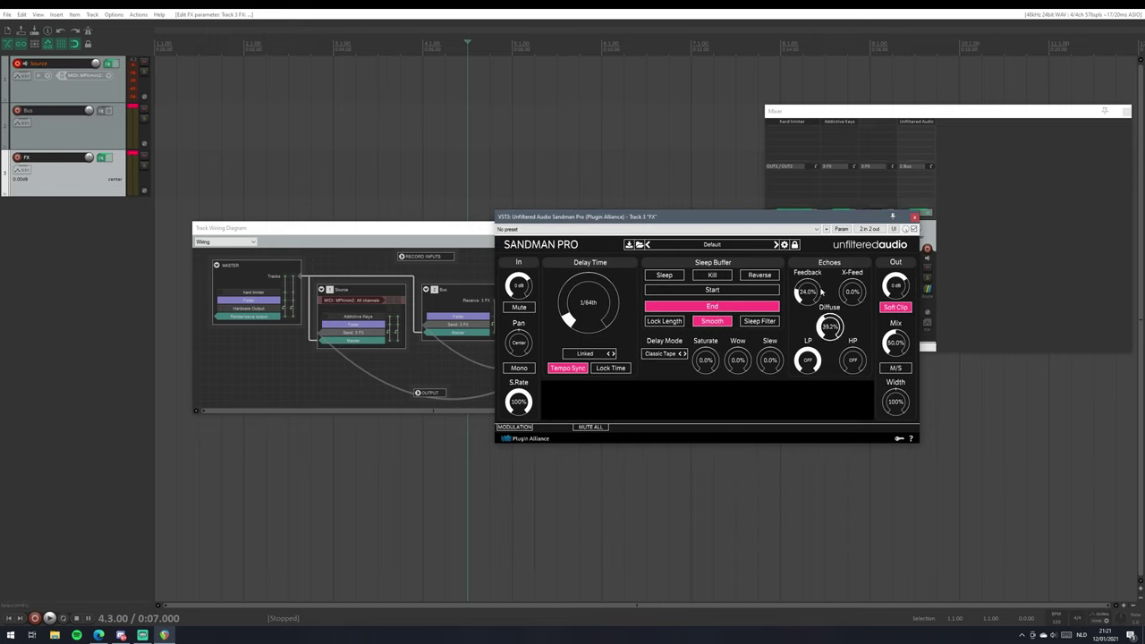
left_click_drag(785, 218, 769, 285)
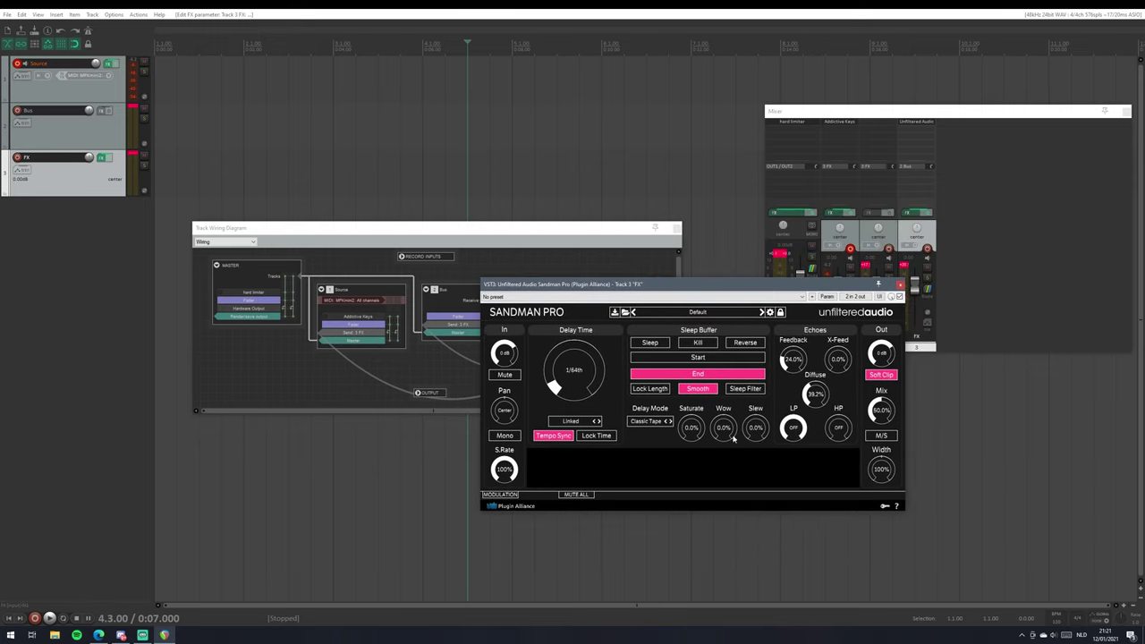
left_click_drag(732, 437, 744, 434)
left_click_drag(890, 413, 949, 404)
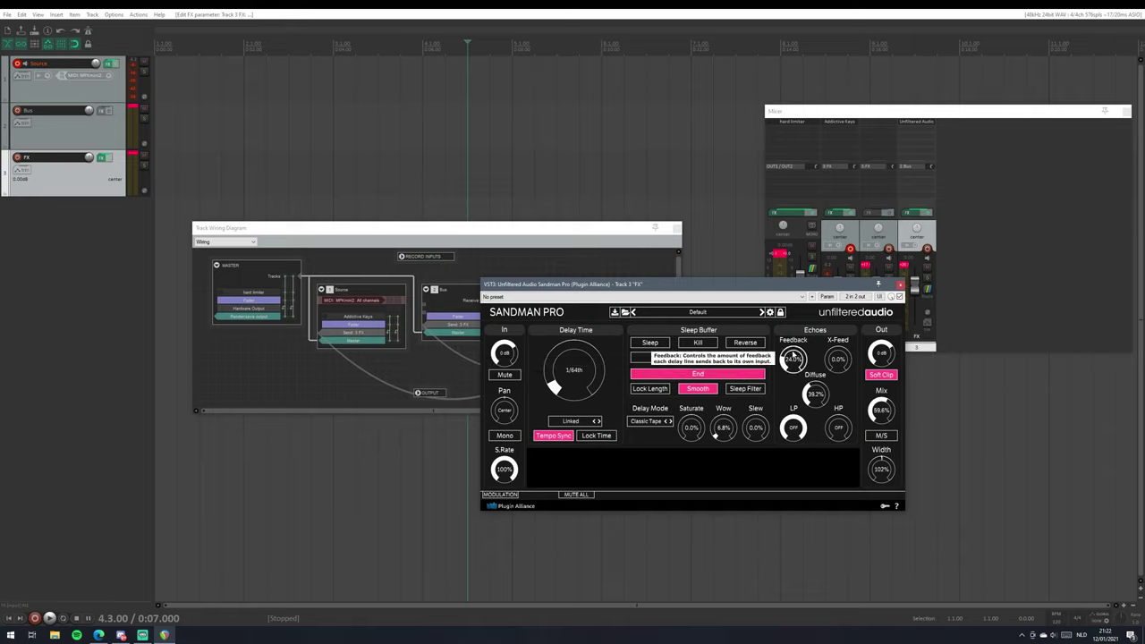
Reset Sandman Pro's feedback, diffuse, wow, mix and width to their defaults and lengthen the delay time to 1/8th T.
left_click_drag(792, 356, 811, 403)
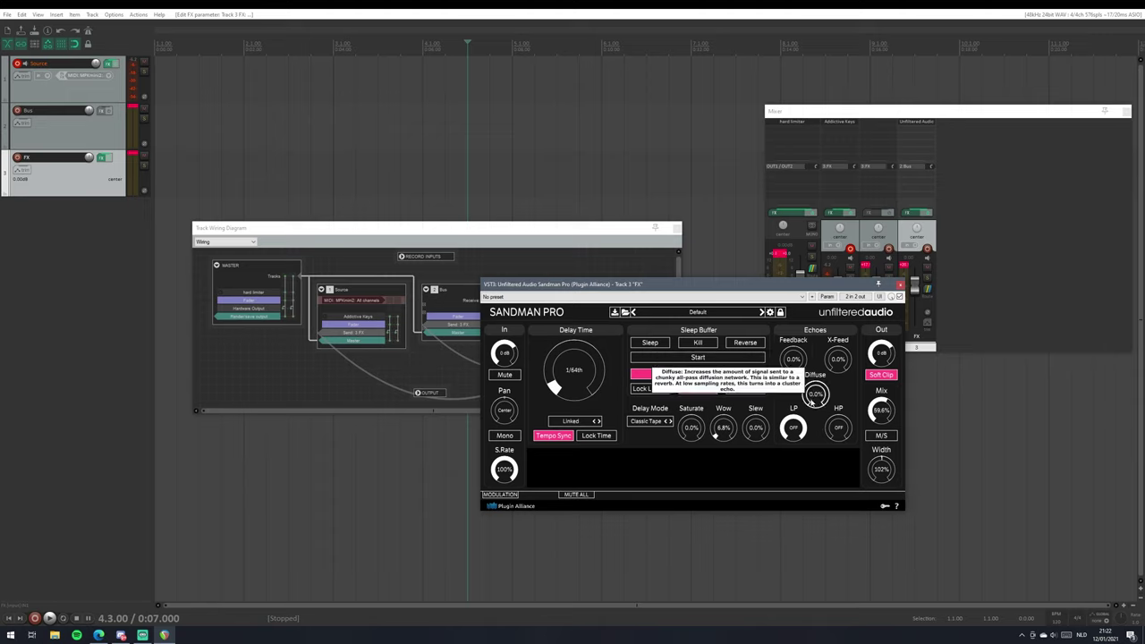
double_click(881, 410)
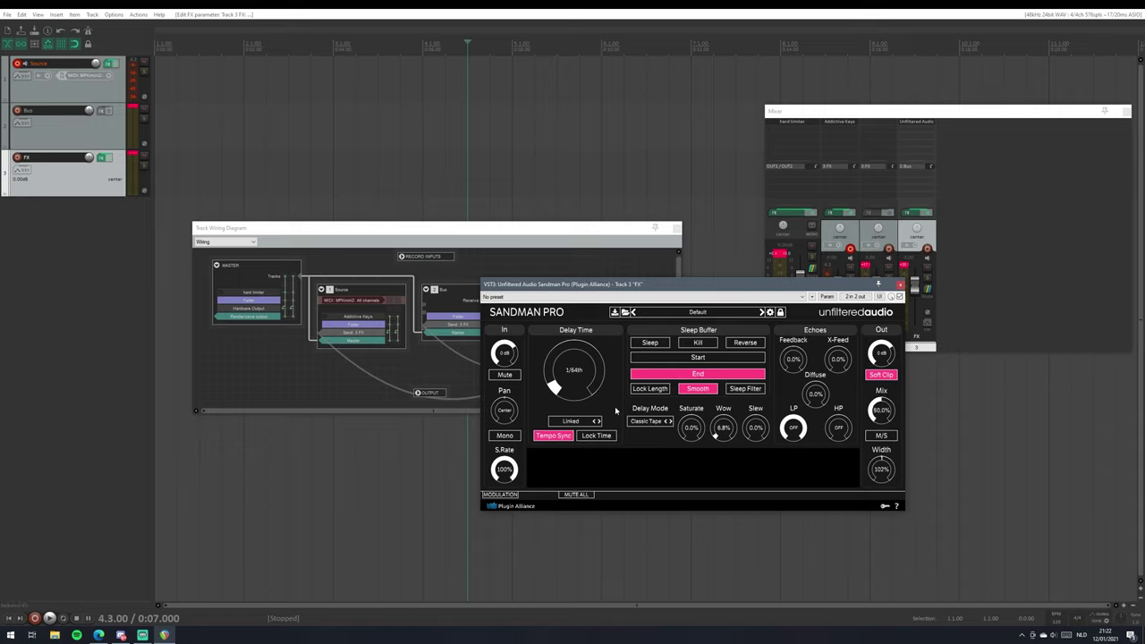
scroll(573, 369, "up", 2)
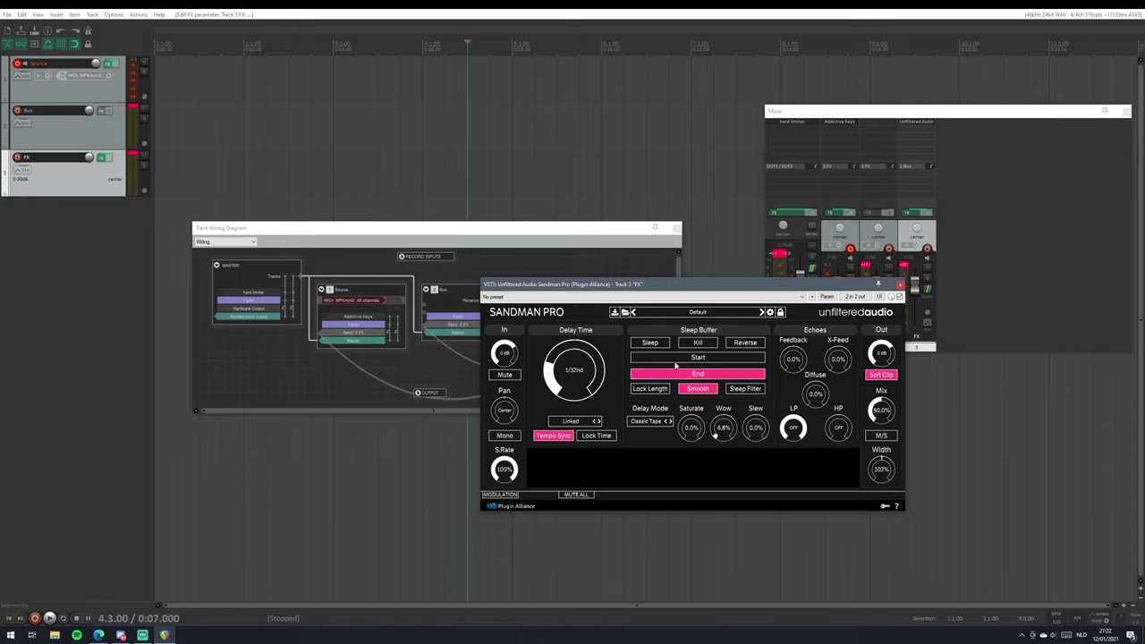
scroll(573, 369, "up", 3)
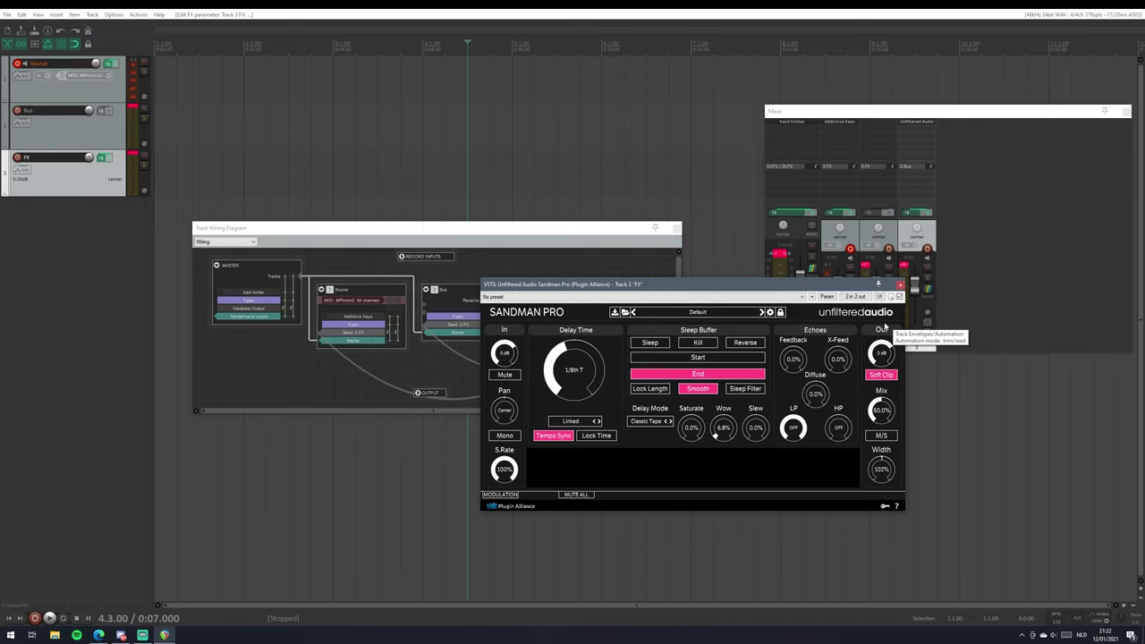
double_click(881, 469)
double_click(722, 428)
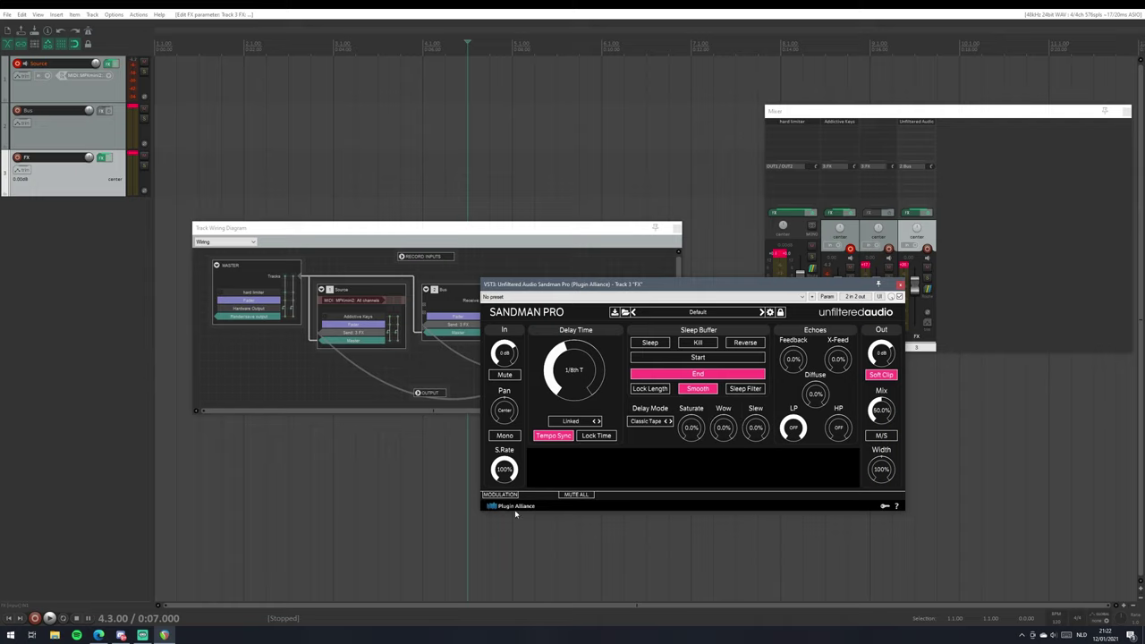
Set Sandman Pro's delay time to 1/16th and lower its sample rate to about 84.4%.
left_click_drag(560, 367, 563, 372)
mouse_move(504, 476)
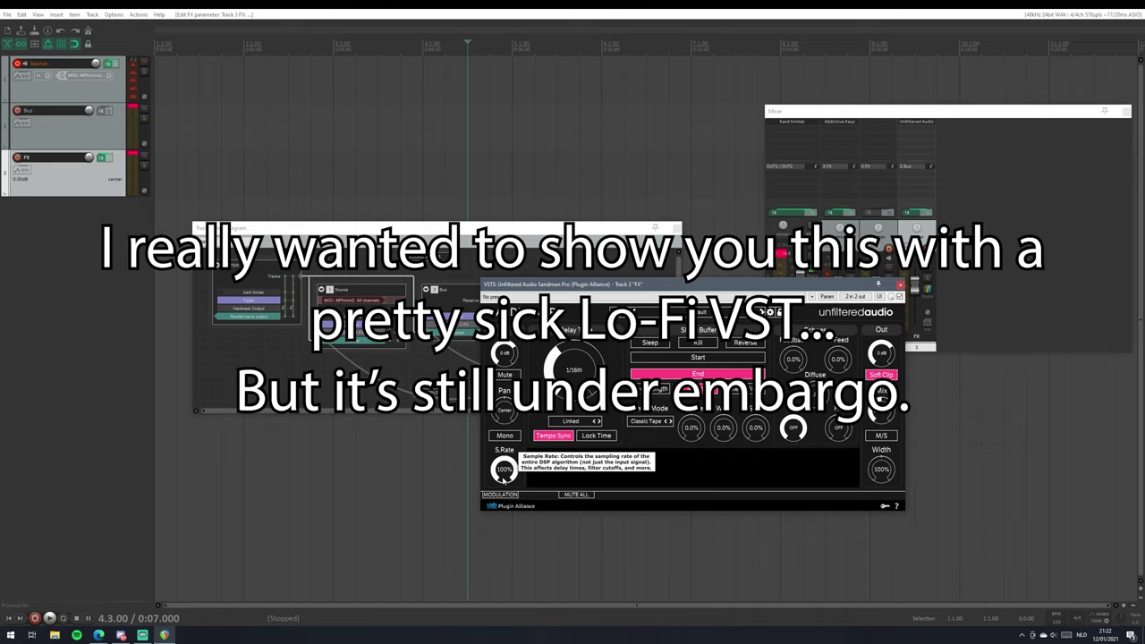
left_click_drag(504, 479, 481, 492)
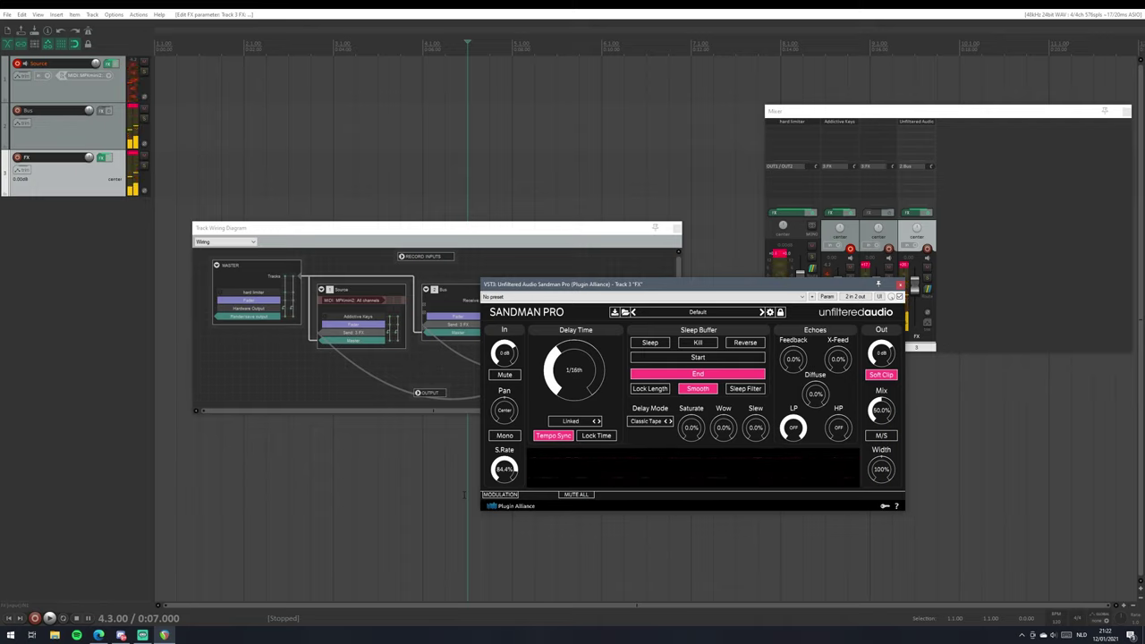
Set the Bus-to-FX send volume to 0.01 dB and close the send controls.
left_click(445, 331)
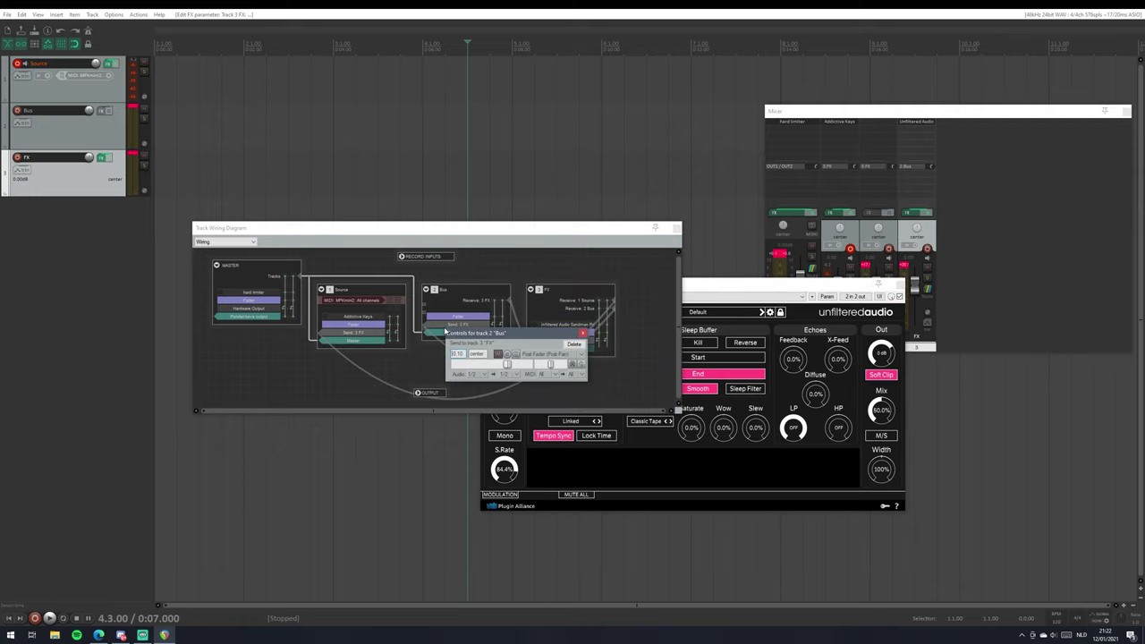
left_click(463, 353)
type("0.01")
left_click(636, 331)
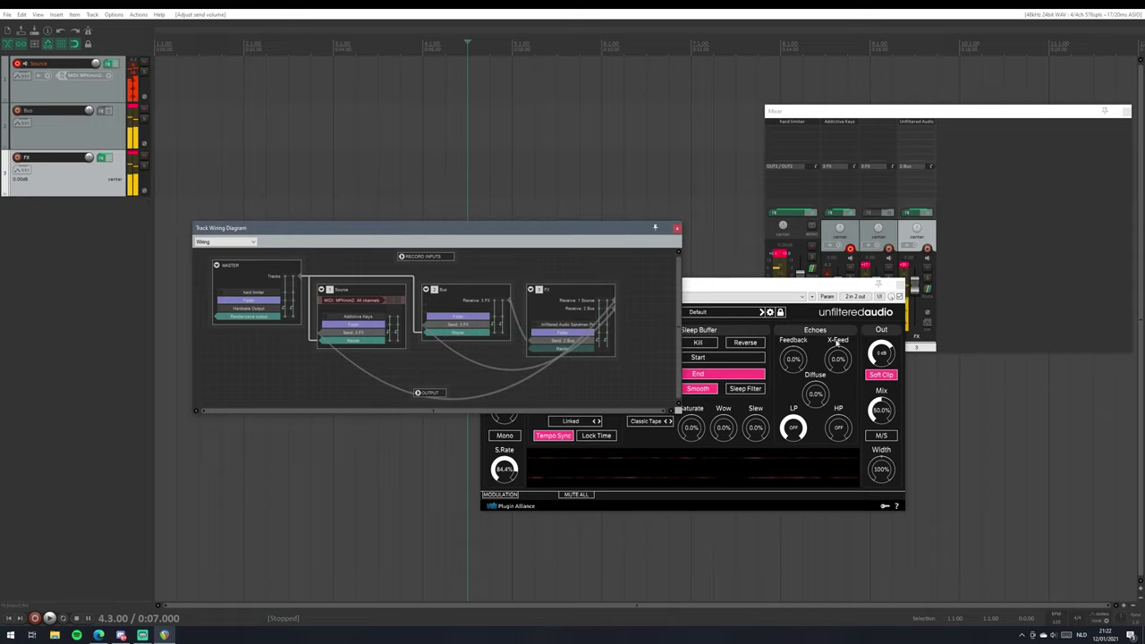
Set Sandman Pro's delay time to 1/8th, sample rate to 66.4% and saturate to 48.8%.
left_click(792, 392)
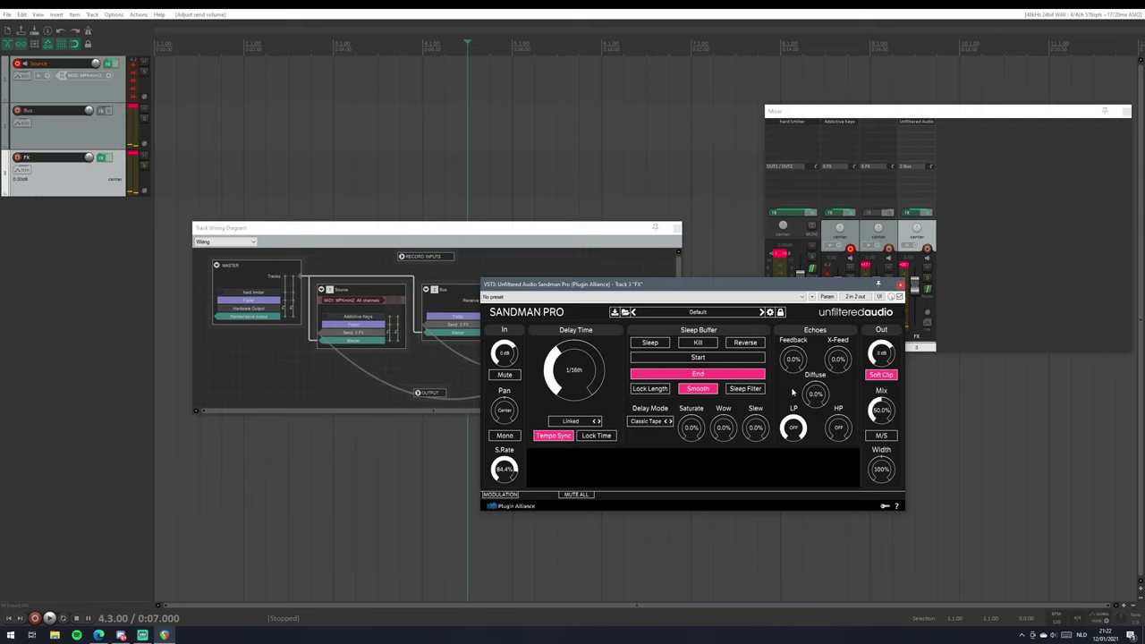
scroll(573, 369, "up", 4)
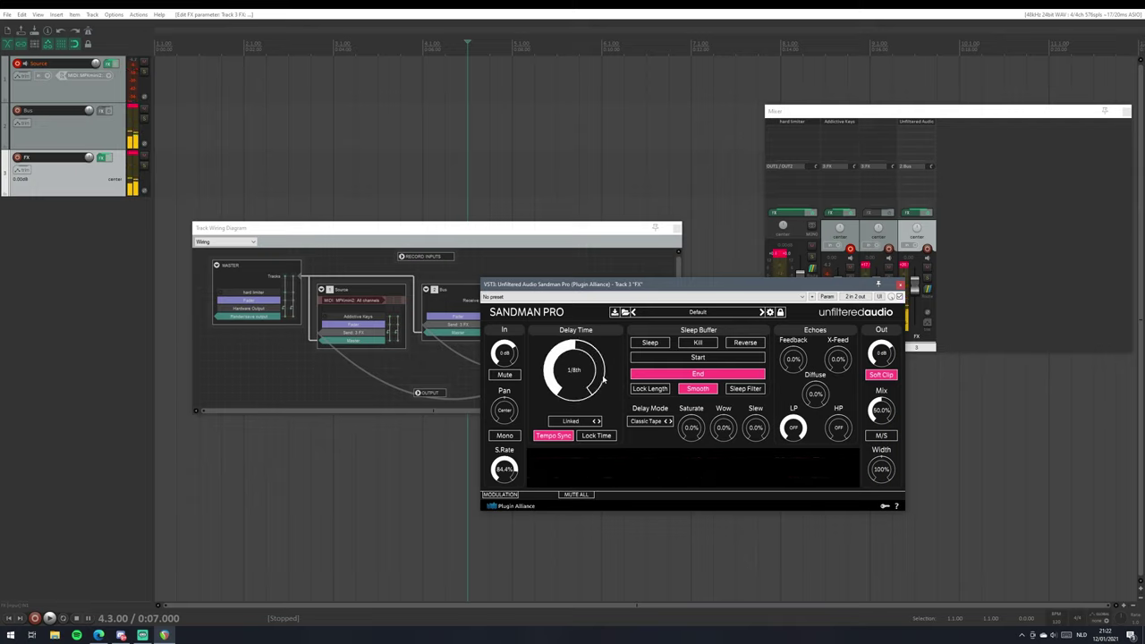
scroll(503, 469, "down", 3)
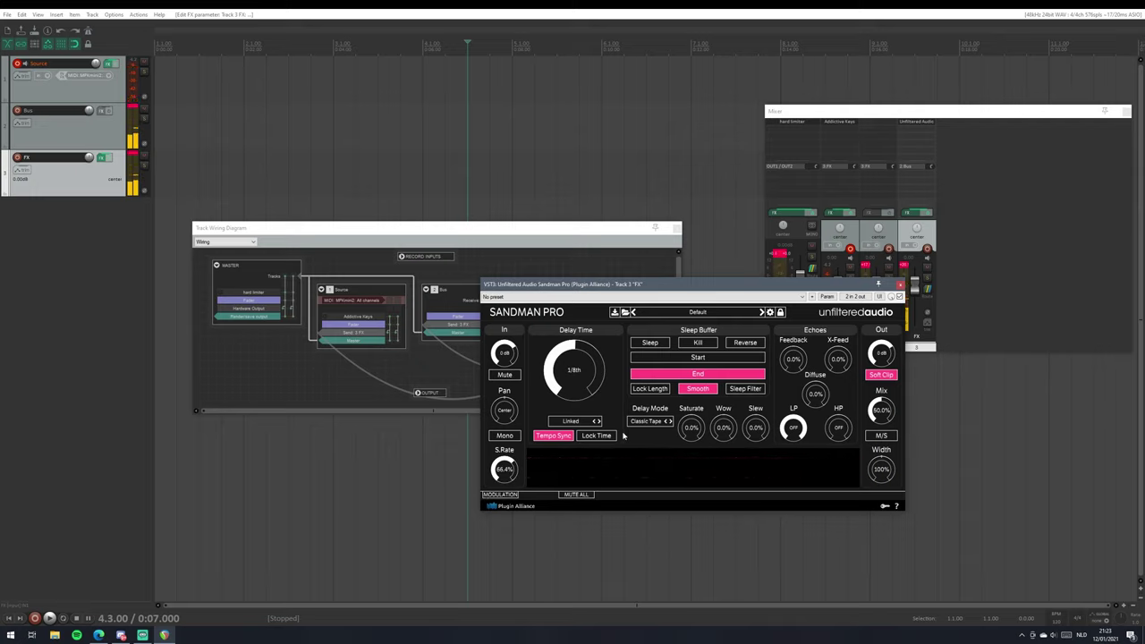
scroll(690, 428, "up", 3)
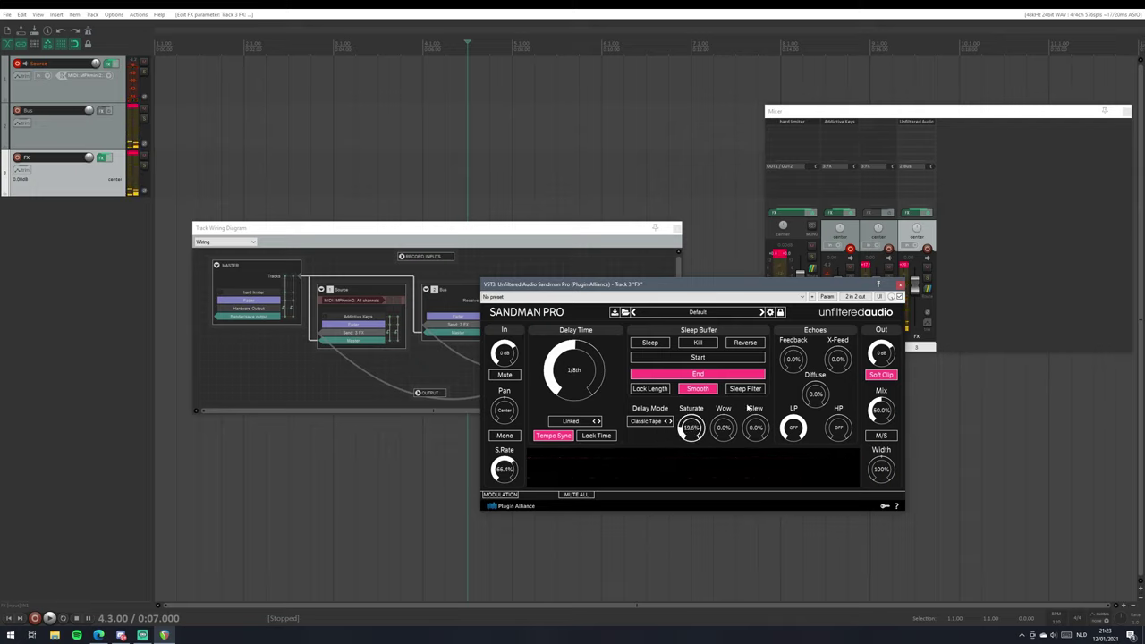
scroll(690, 428, "up", 4)
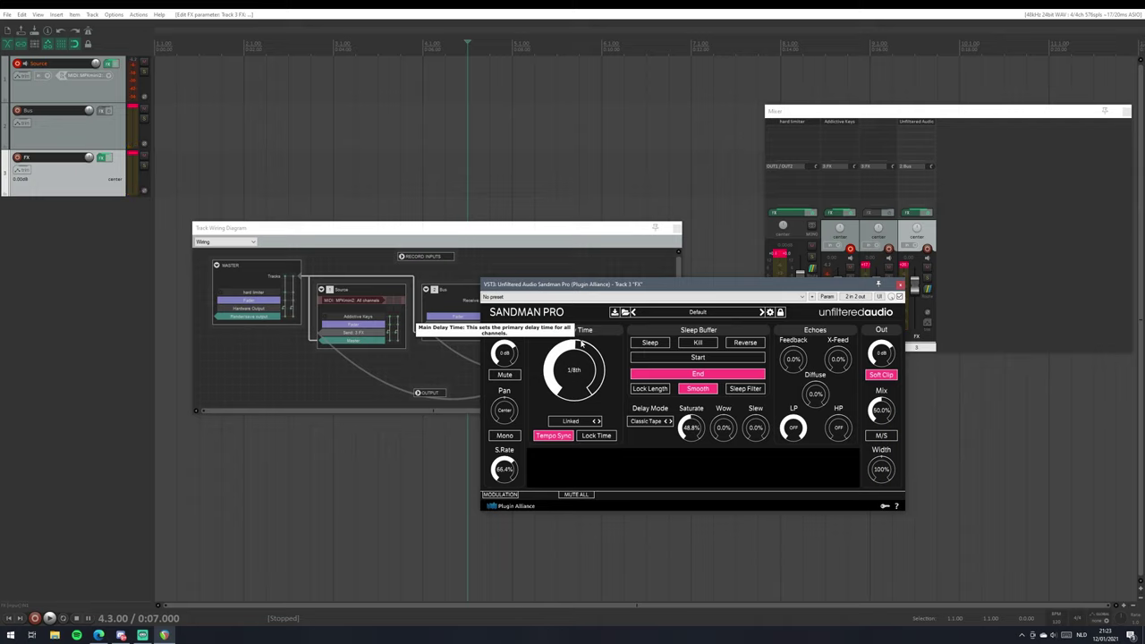
Try a 17.2% sample rate in Sandman Pro, reset sample rate and mix to 100%, and close the plugin window.
left_click_drag(503, 468, 519, 538)
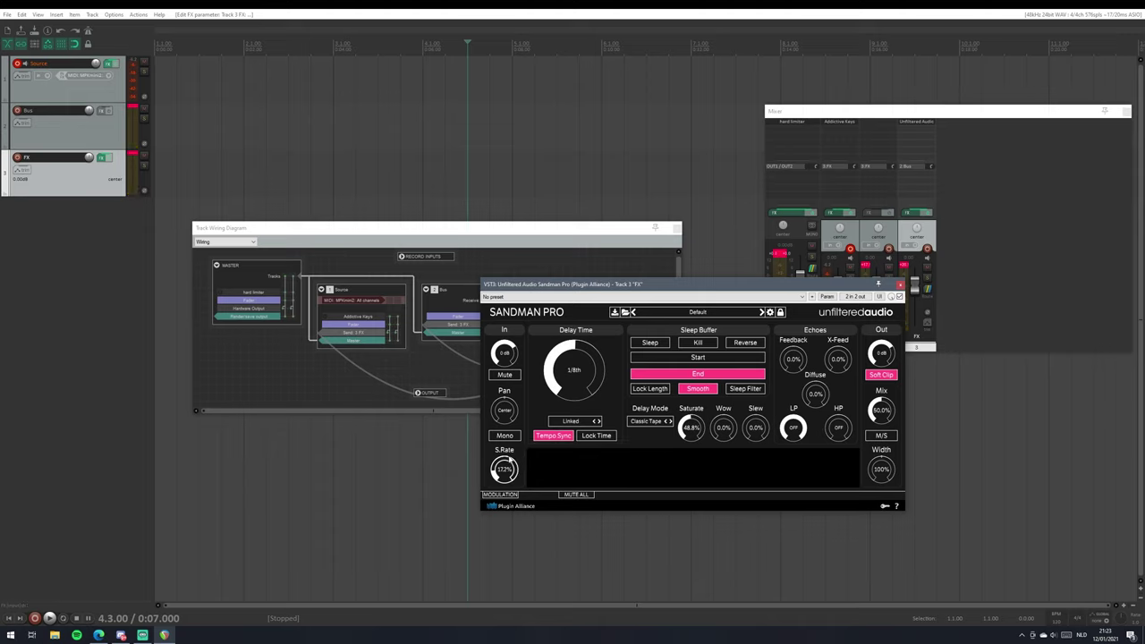
double_click(505, 467)
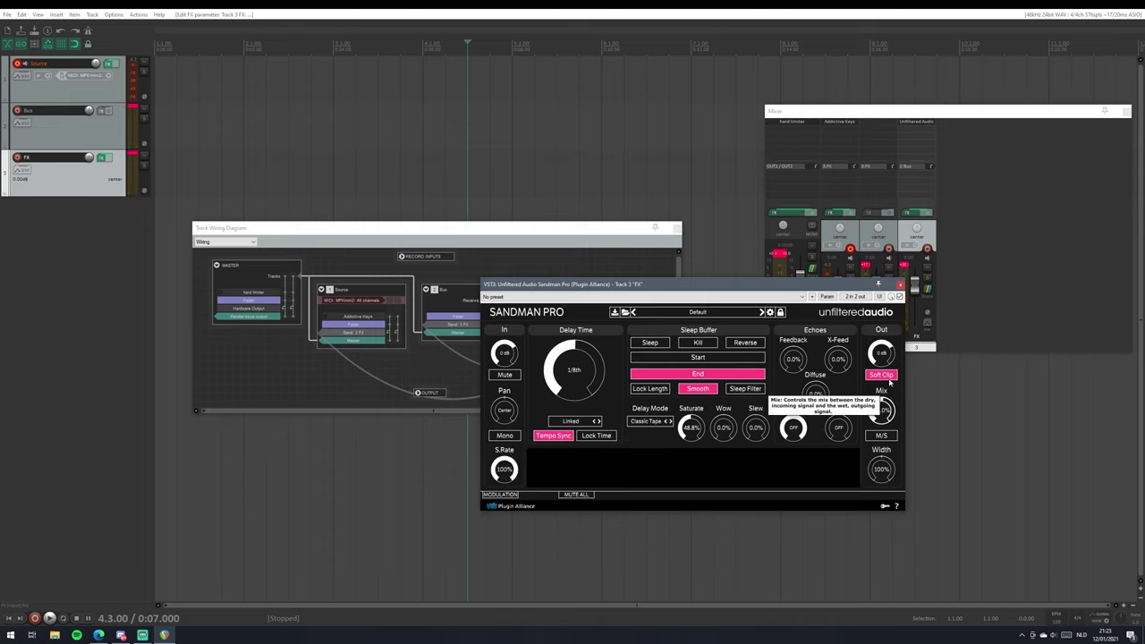
double_click(885, 409)
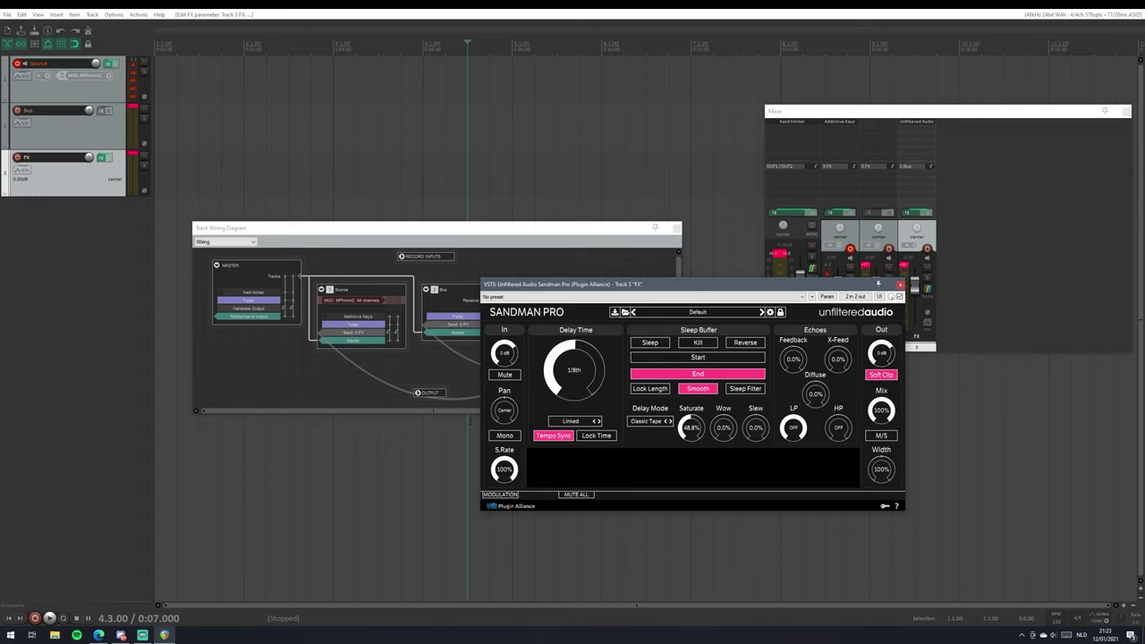
left_click(900, 284)
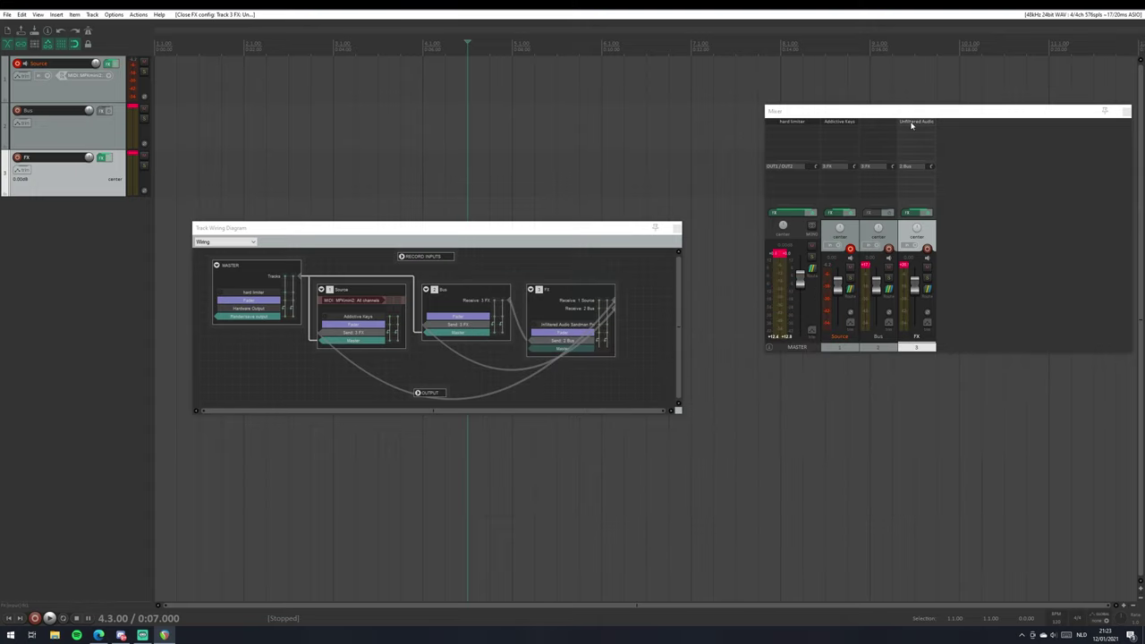
Add the VST3 version of Unfiltered Audio Byome to the FX track and move its window clear of the wiring diagram.
double_click(907, 134)
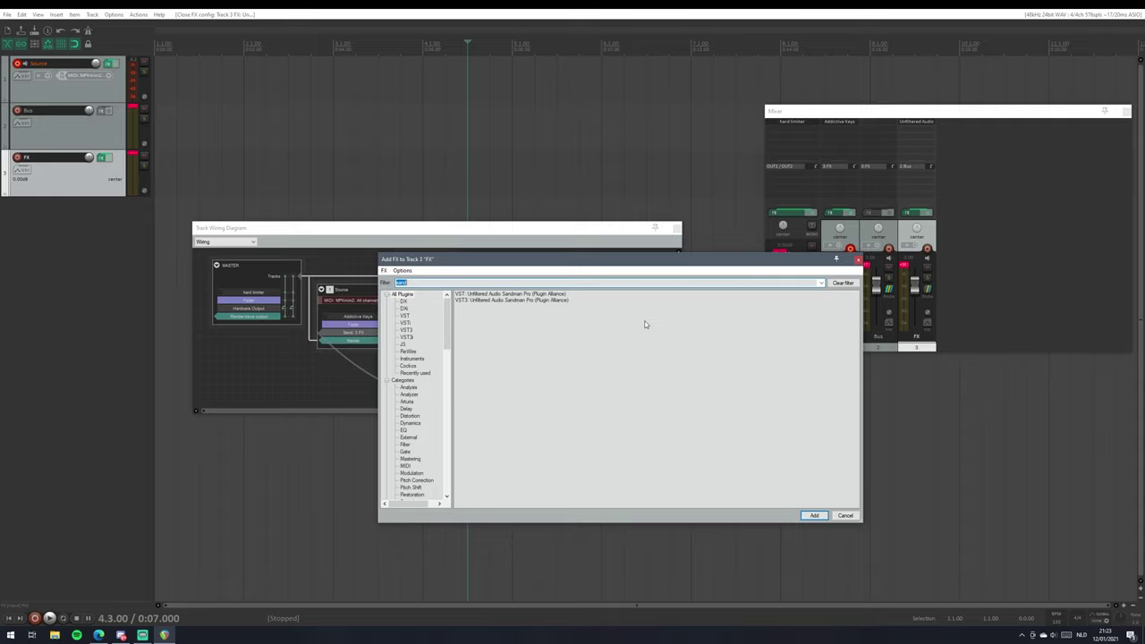
type("bu")
key("BackSpace")
type("yome")
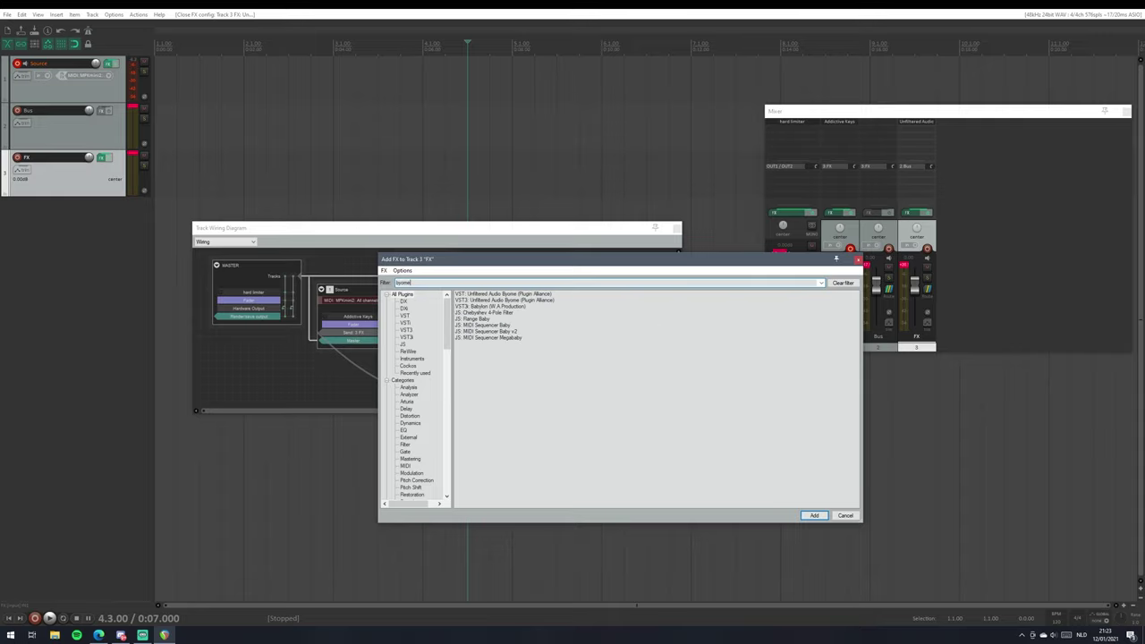
double_click(505, 300)
left_click_drag(221, 40, 763, 330)
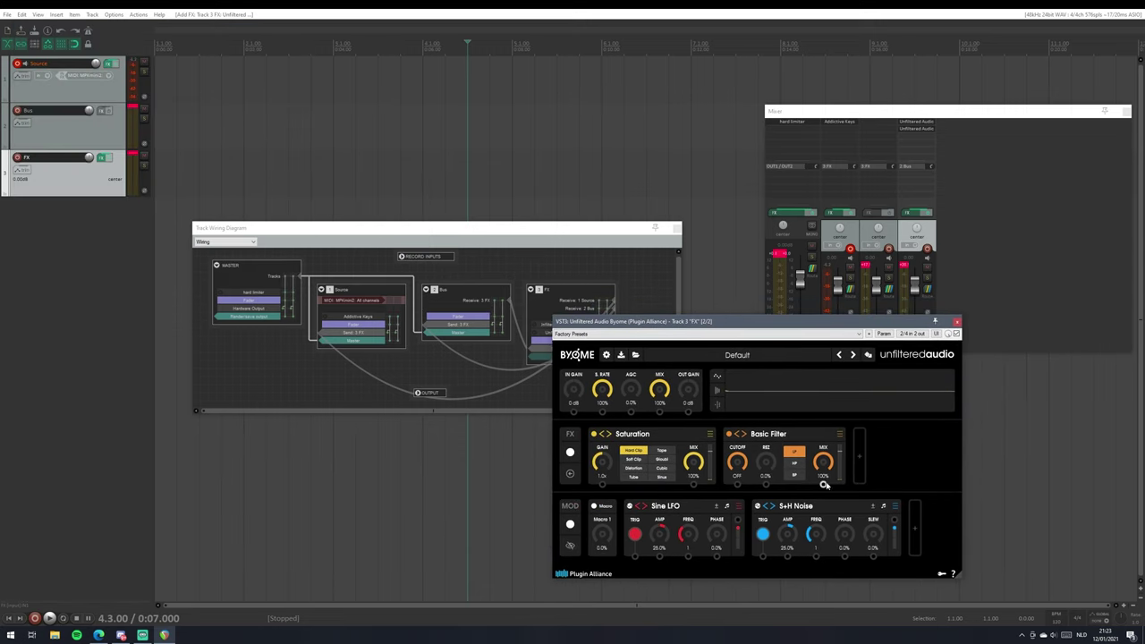
Replace Byome's Basic Filter module with Mix Utility and move the plugin window up off the mixer's lower area.
left_click(839, 435)
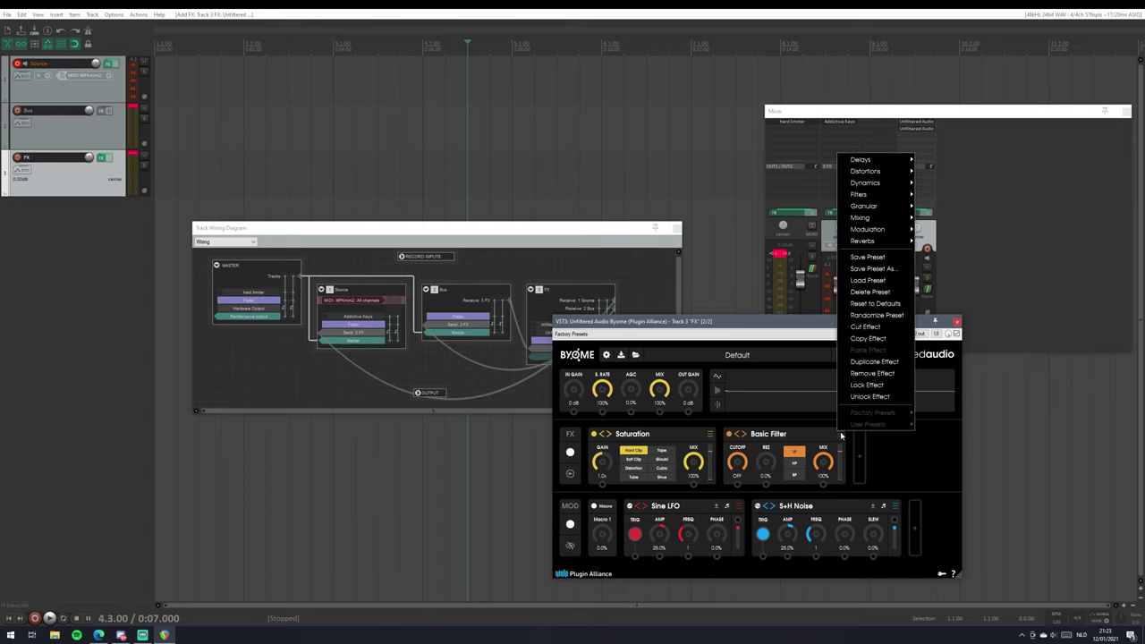
mouse_move(875, 181)
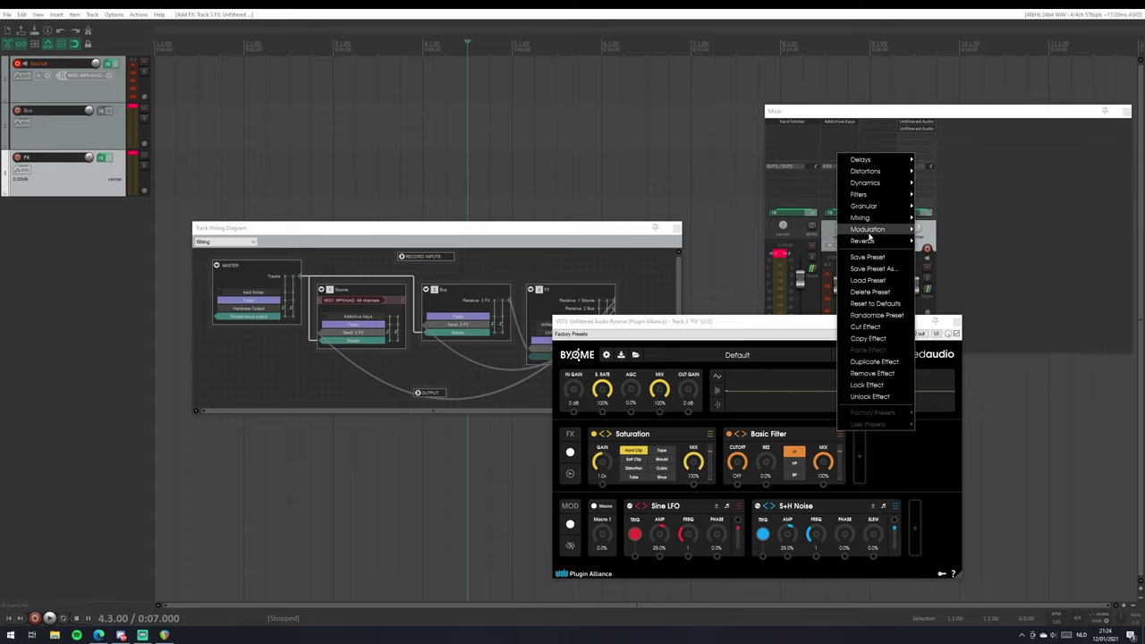
mouse_move(866, 217)
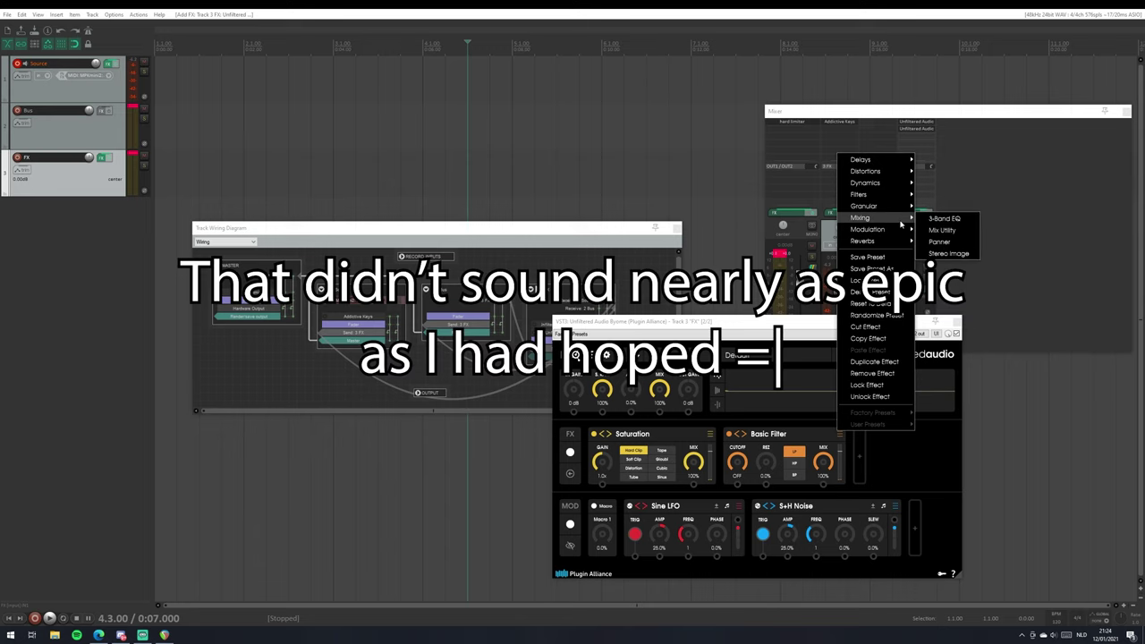
left_click(942, 230)
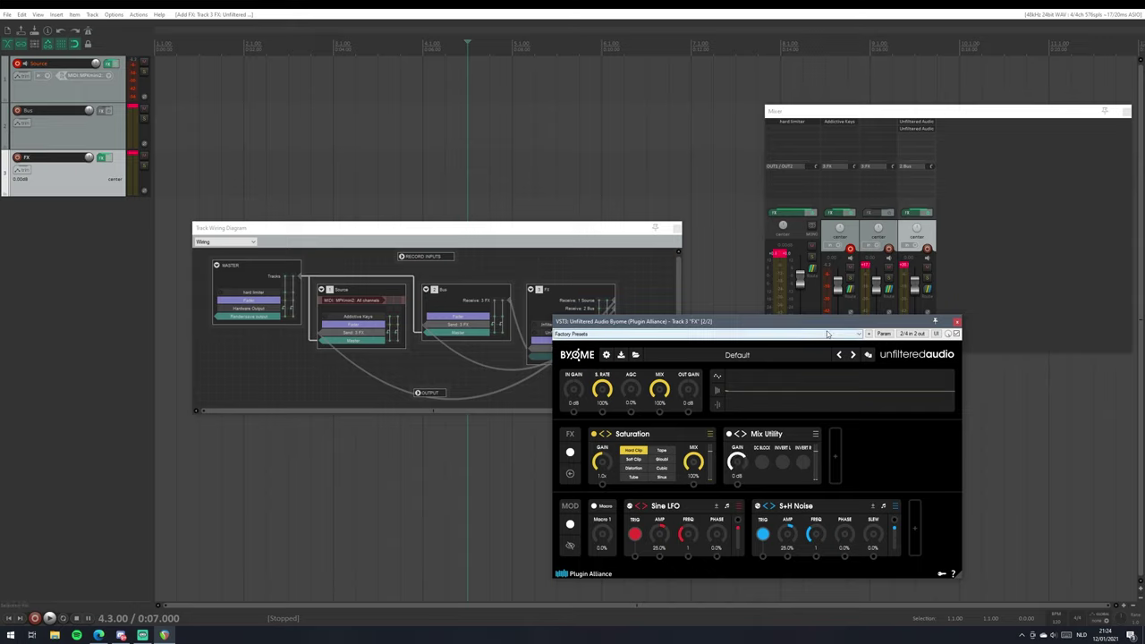
left_click_drag(830, 322, 875, 286)
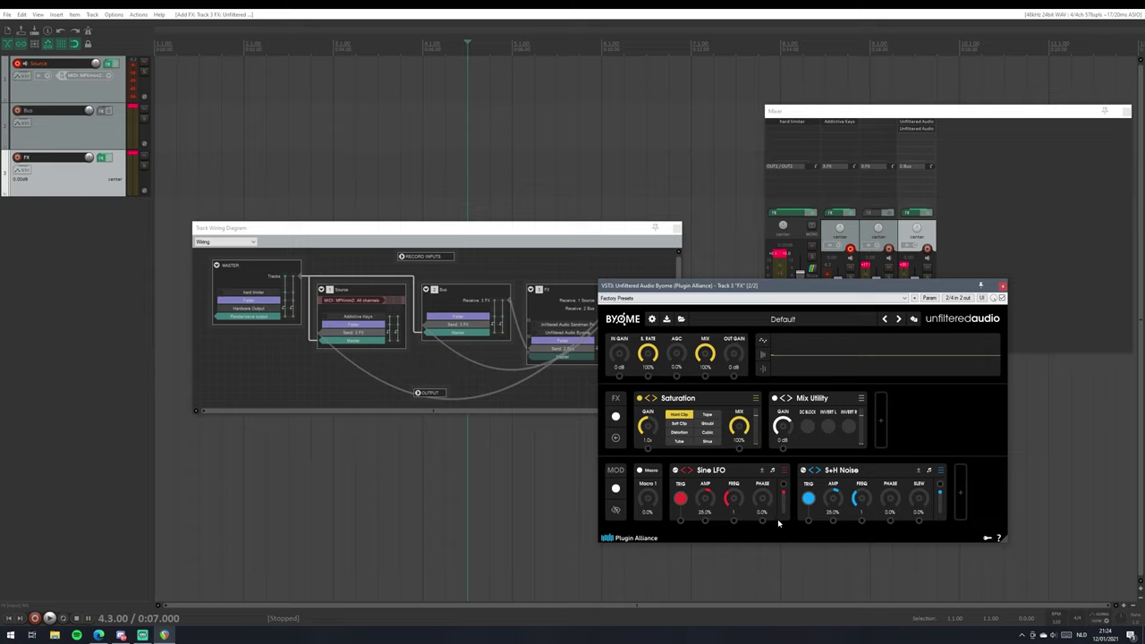
Set Byome's Saturation to the Distortion type with 6.9x gain and lower the Mix Utility gain to -15.9 dB.
left_click_drag(647, 429, 688, 416)
left_click(709, 416)
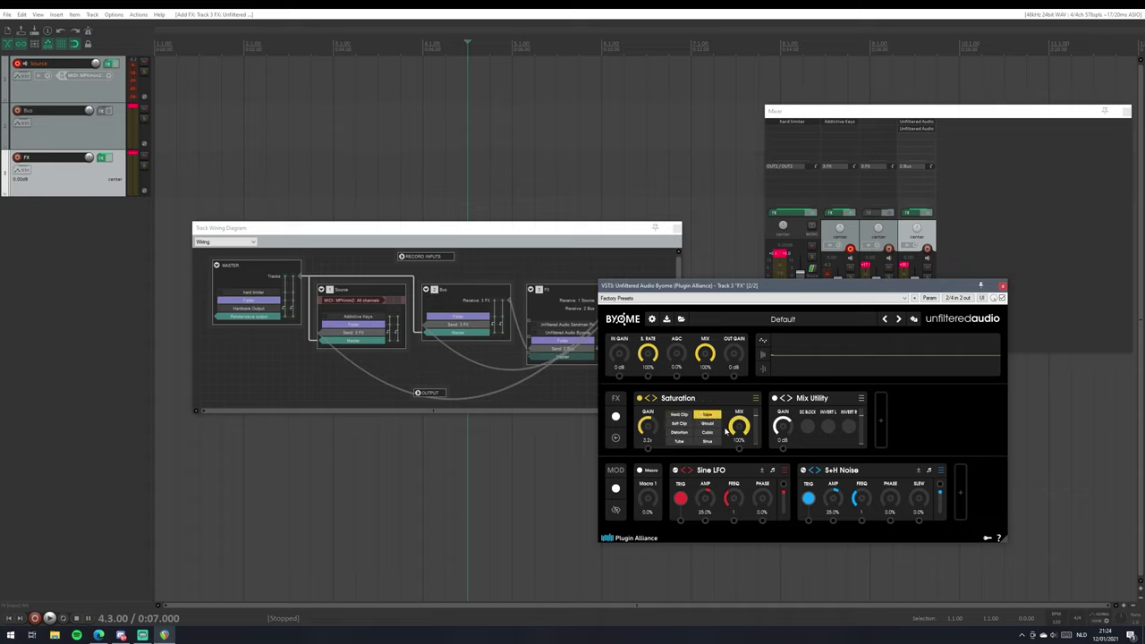
left_click(678, 432)
left_click_drag(782, 426, 775, 470)
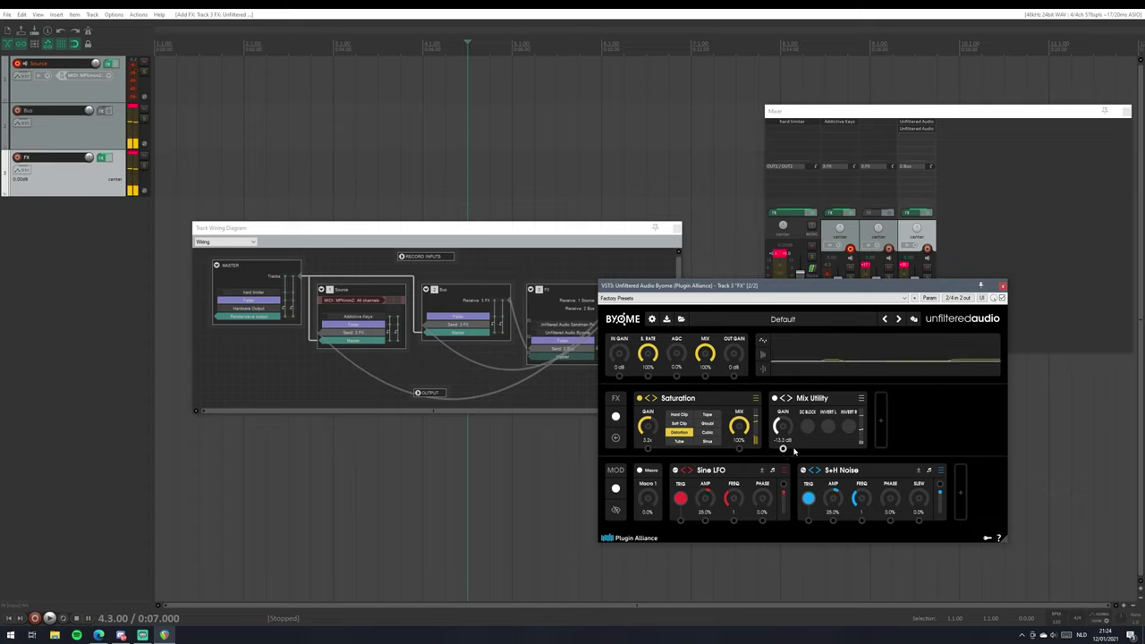
left_click_drag(784, 435, 816, 420)
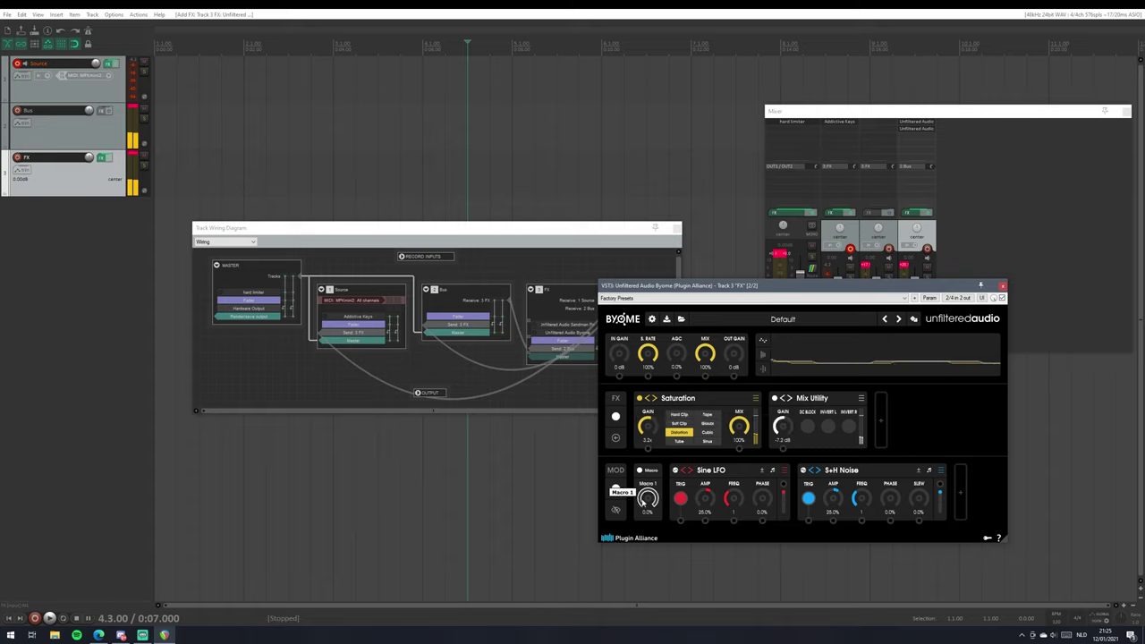
left_click_drag(647, 498, 784, 438)
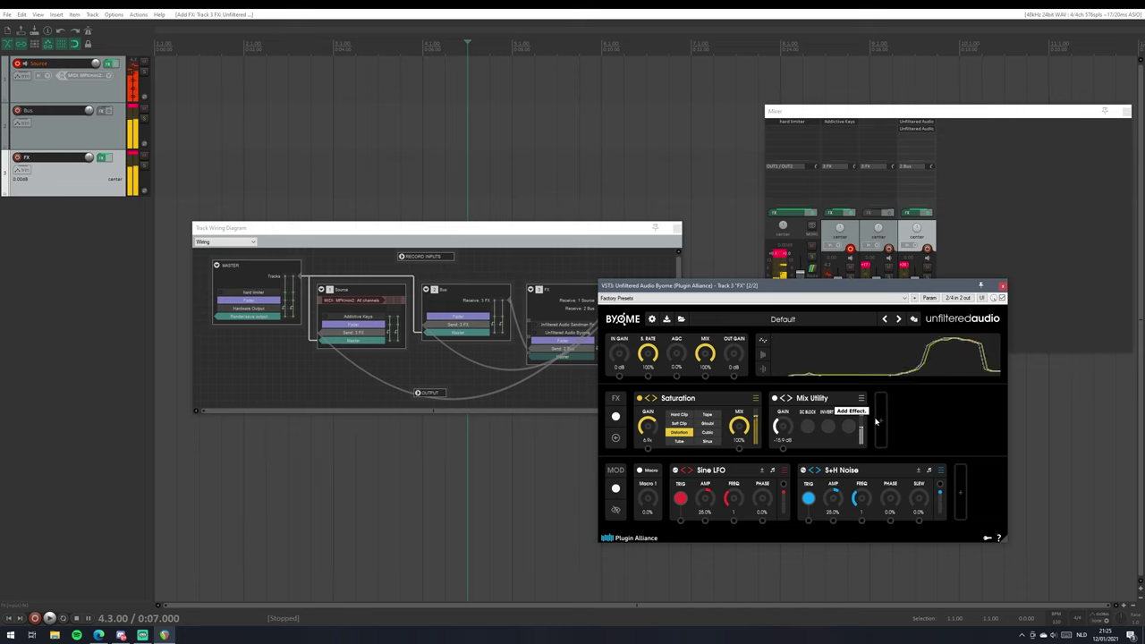
Open Sandman Pro beside Byome and set its delay time to 1/32nd D and its mix to 0%.
left_click(921, 120)
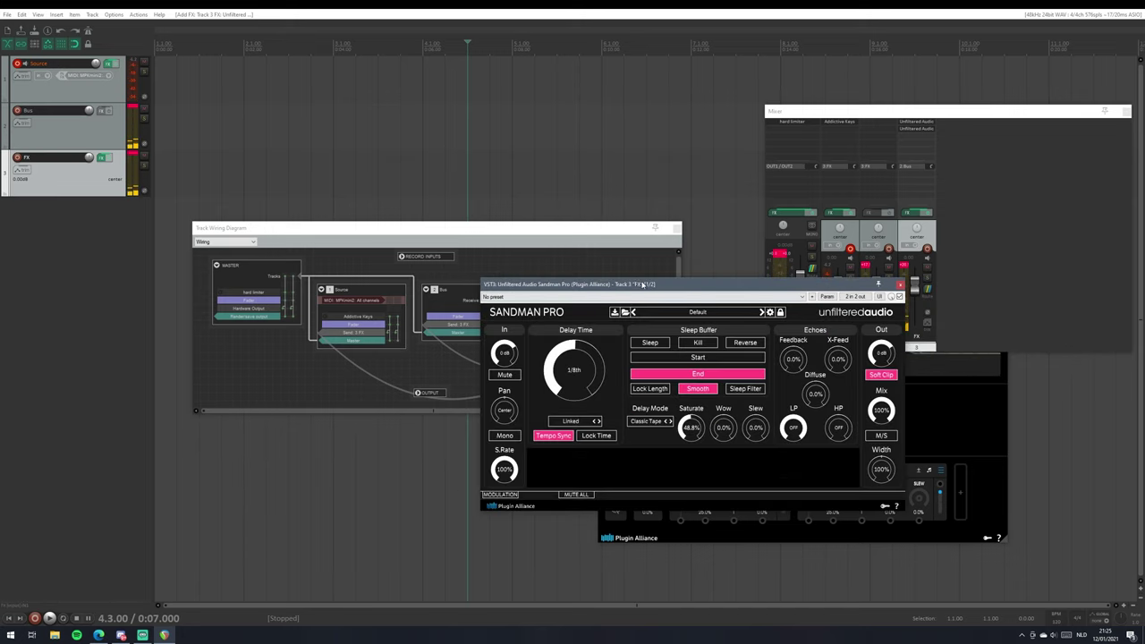
left_click_drag(642, 284, 347, 273)
left_click_drag(285, 359, 296, 393)
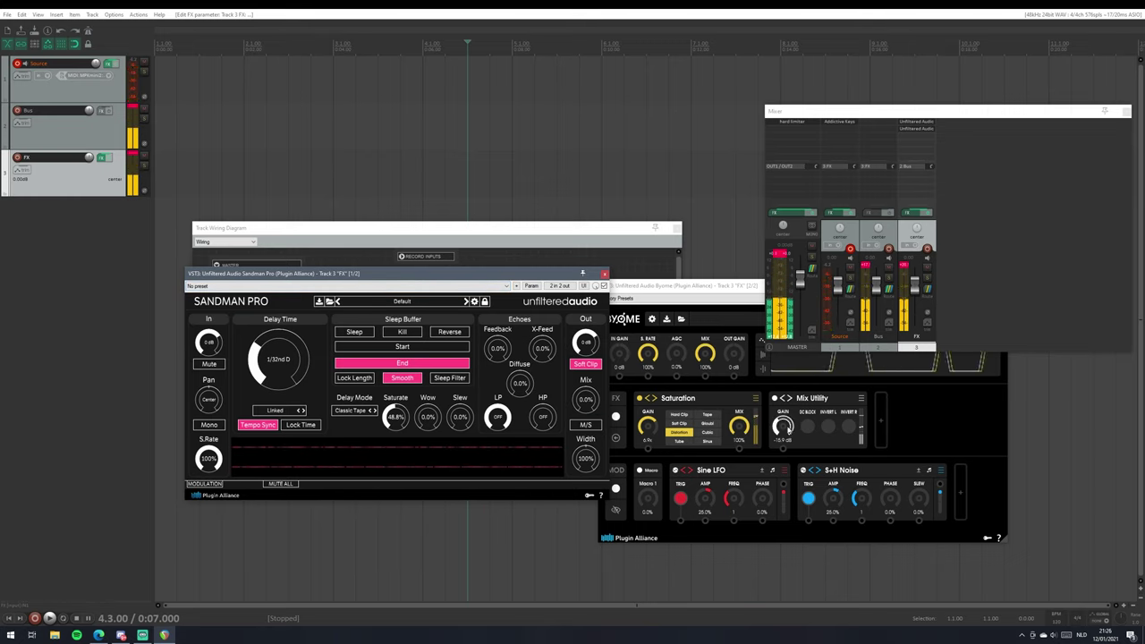
Fine-tune Byome's Mix Utility gain around the feedback threshold, ending at about -17.3 dB.
left_click_drag(784, 430, 785, 433)
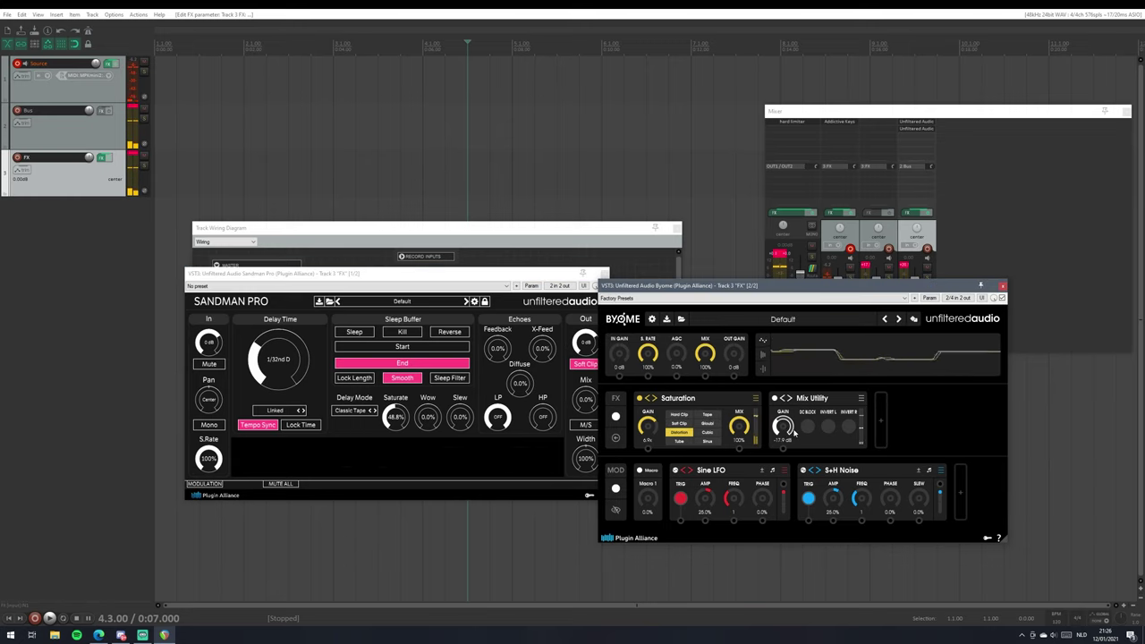
left_click_drag(788, 432, 789, 430)
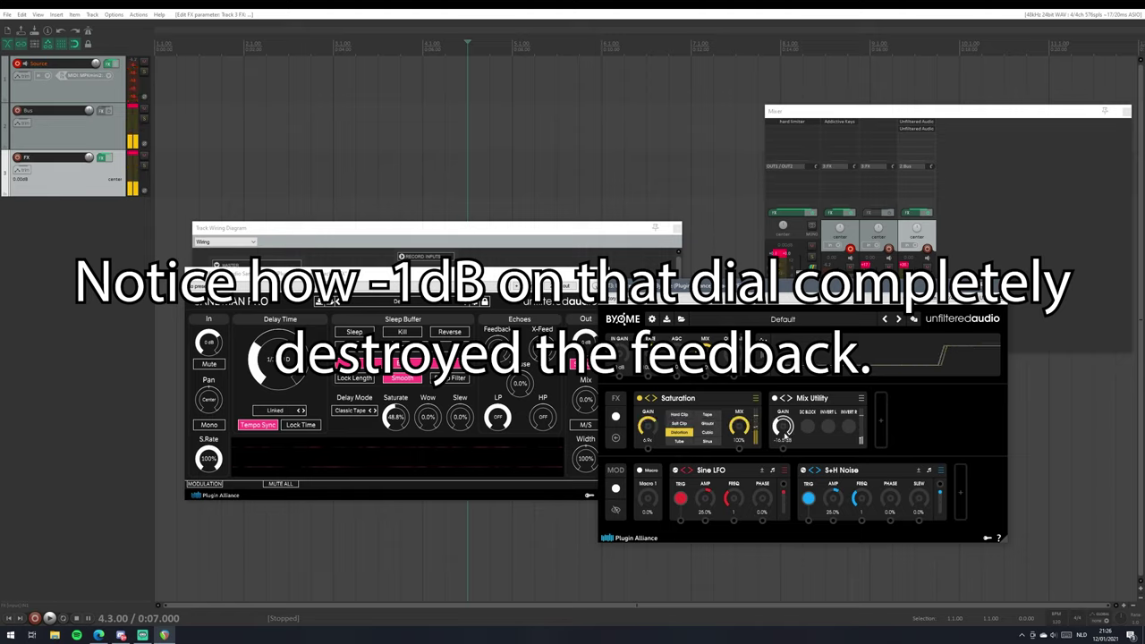
scroll(782, 433, "down", 1)
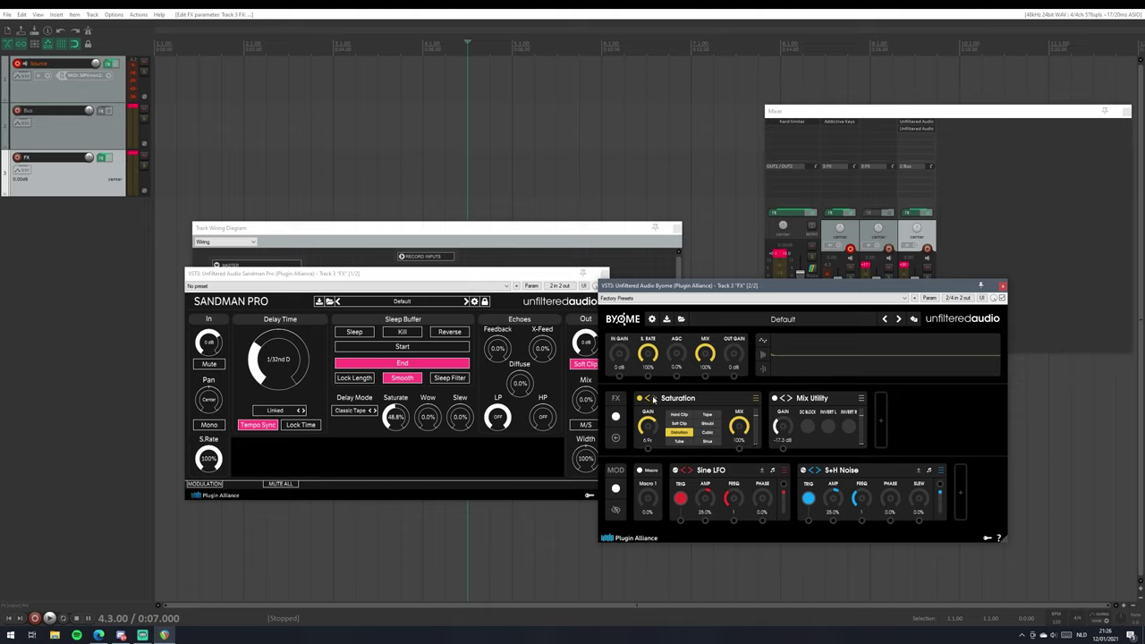
Swap Byome's Saturation module for Wavefold and set its gain to 8.2x and bias to 22.4%.
left_click(652, 398)
left_click(651, 397)
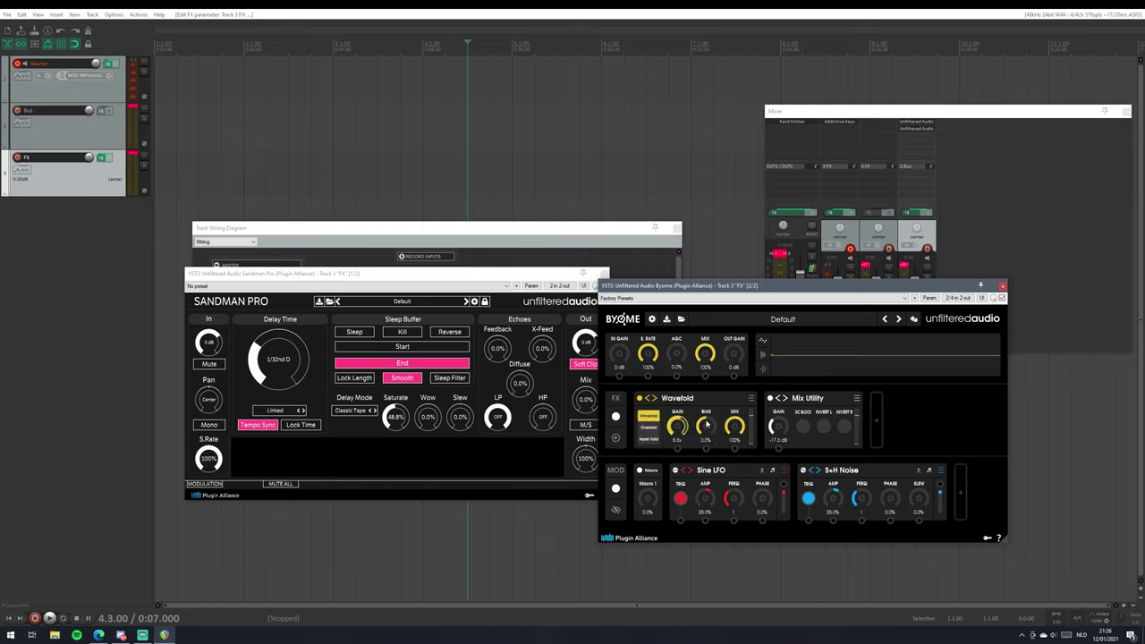
left_click_drag(722, 418, 720, 428)
scroll(713, 429, "up", 2)
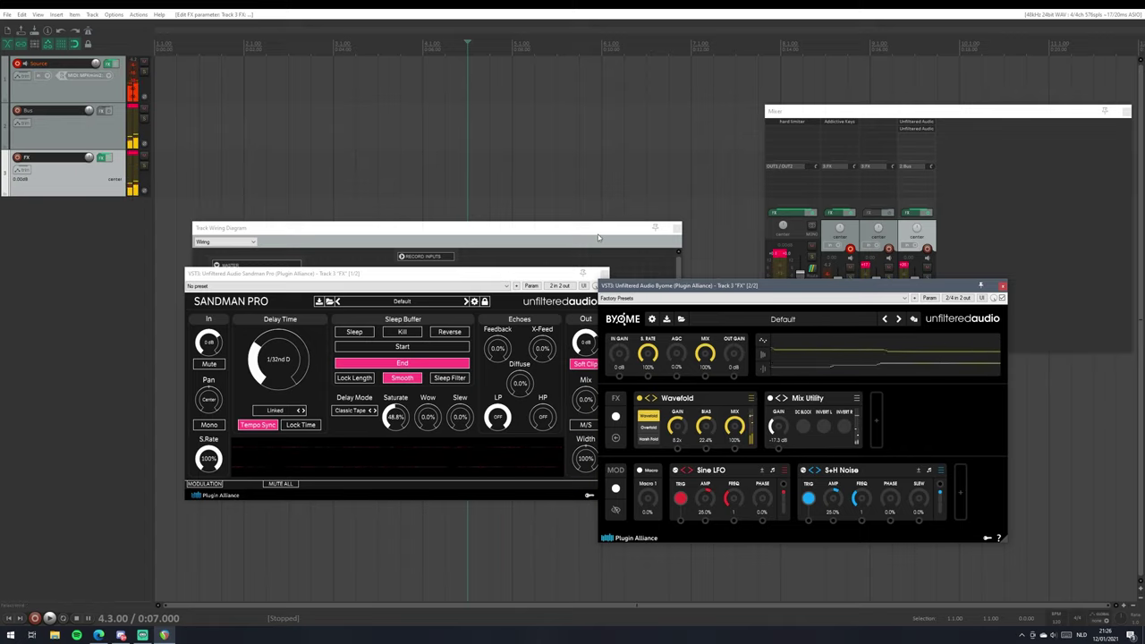
Open the Bus-to-FX send controls and toggle the send's mute to compare the sound, leaving the send muted.
left_click(486, 389)
left_click(449, 331)
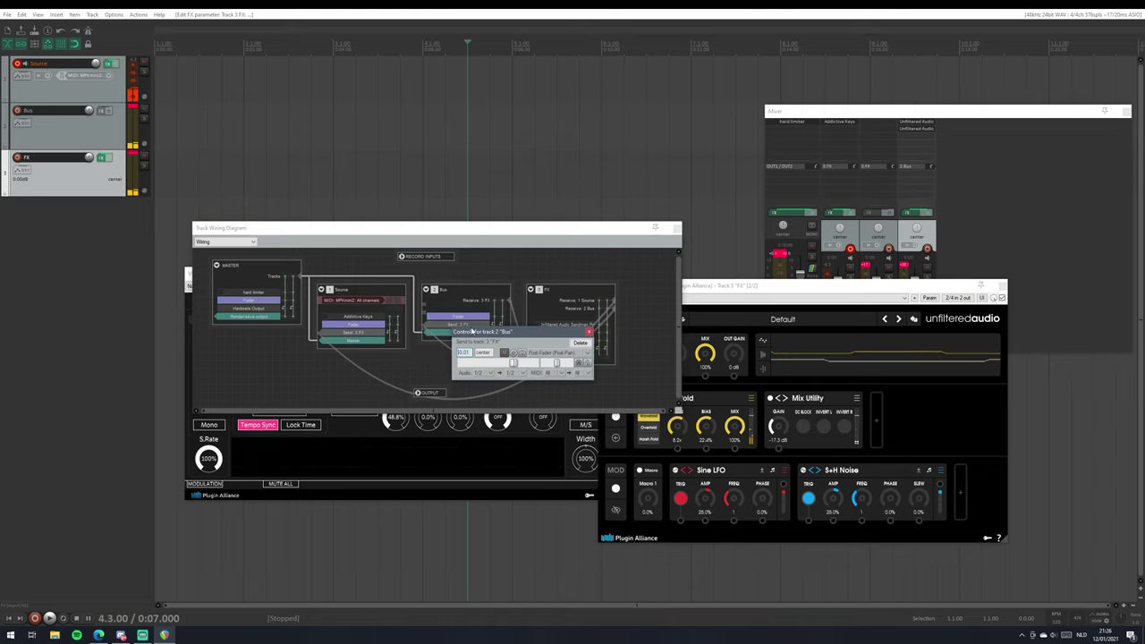
left_click(503, 353)
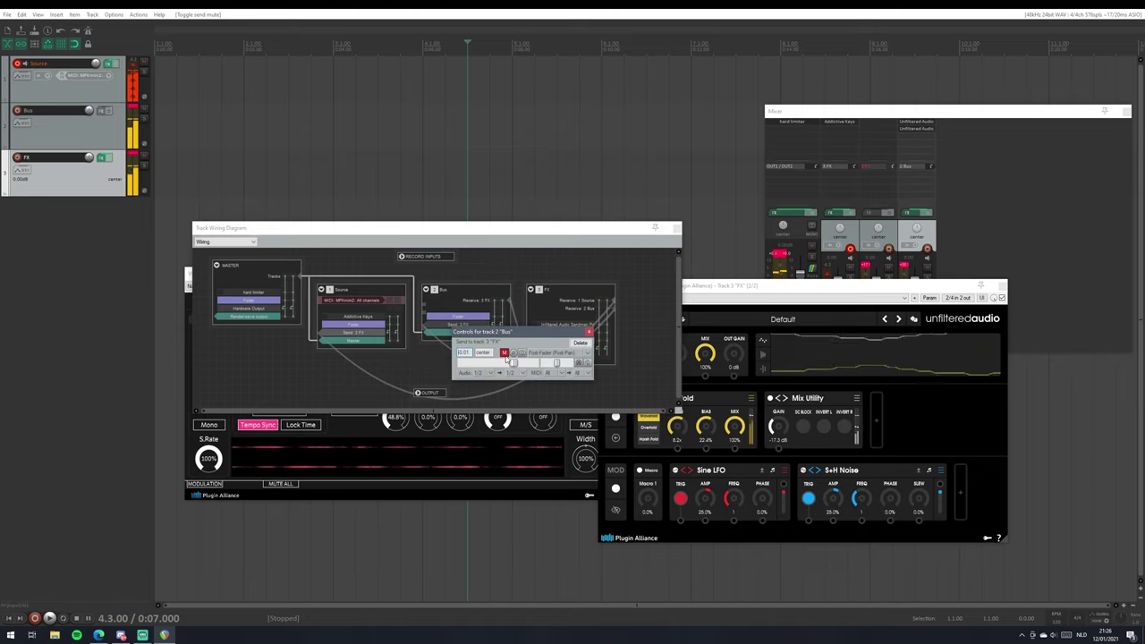
left_click(503, 354)
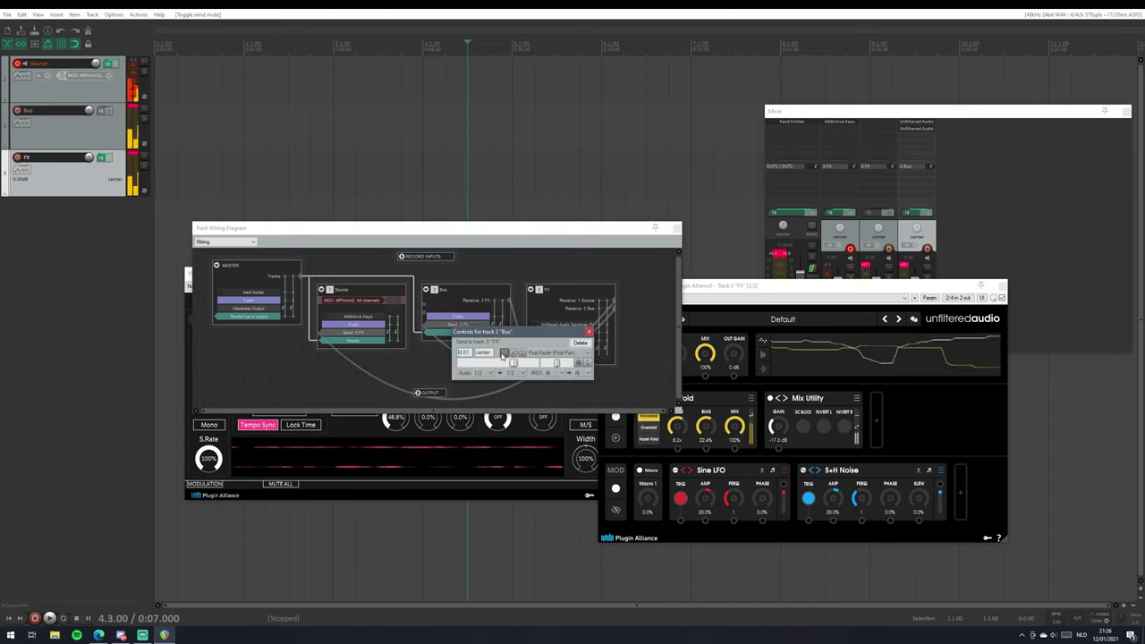
left_click(504, 353)
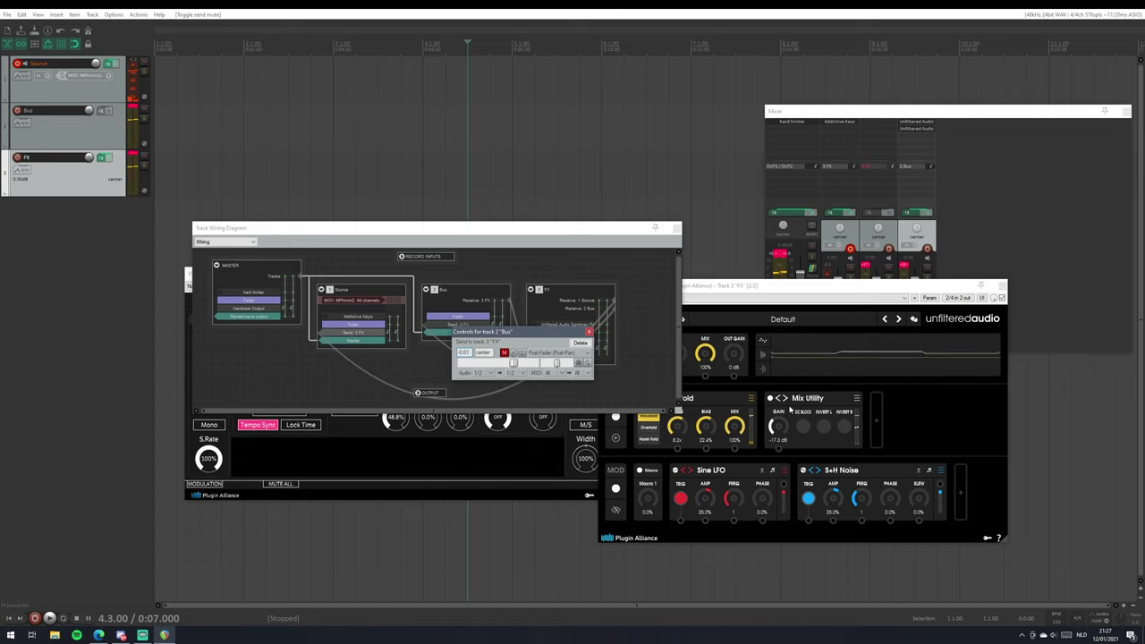
Raise Byome's Mix Utility gain to about -9.4 dB and unmute the Bus-to-FX send.
left_click(722, 405)
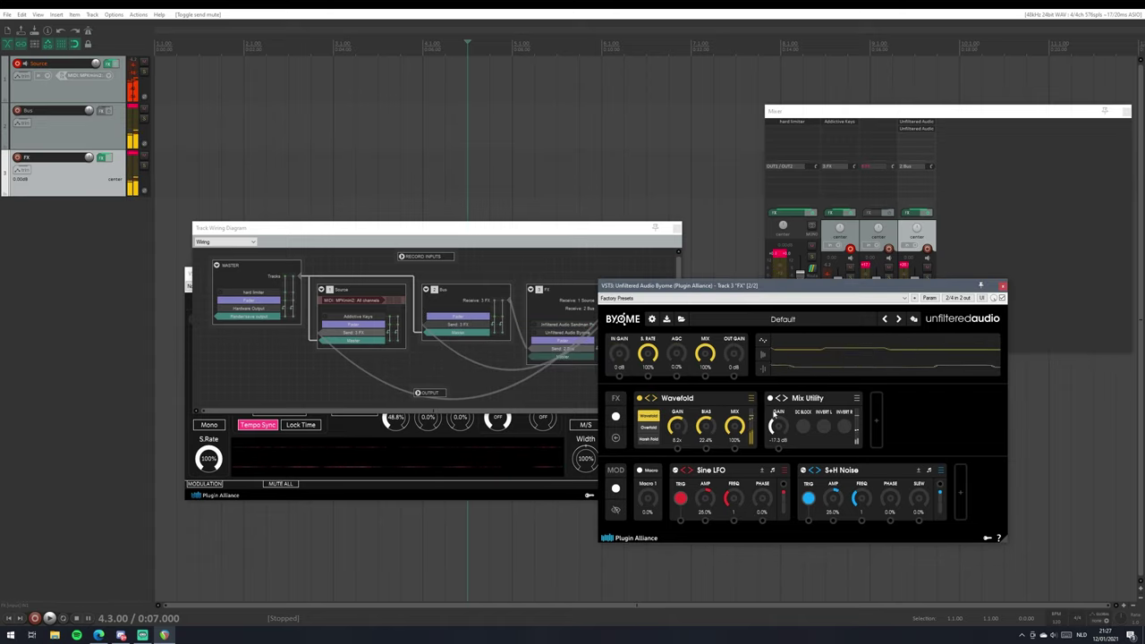
left_click_drag(778, 427, 803, 424)
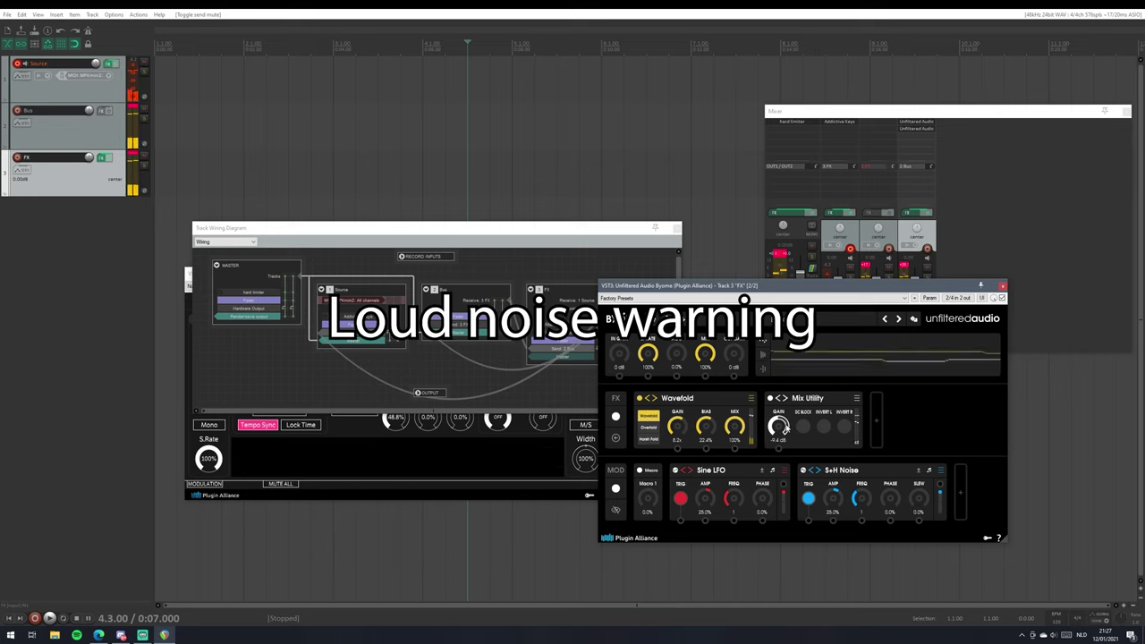
left_click(474, 332)
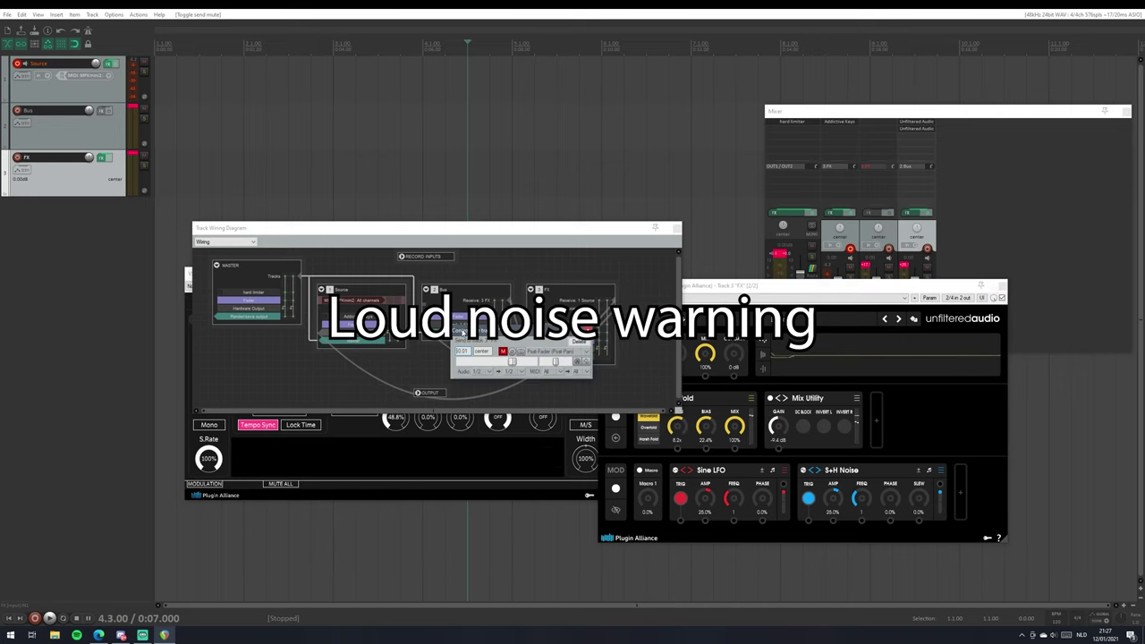
left_click(502, 352)
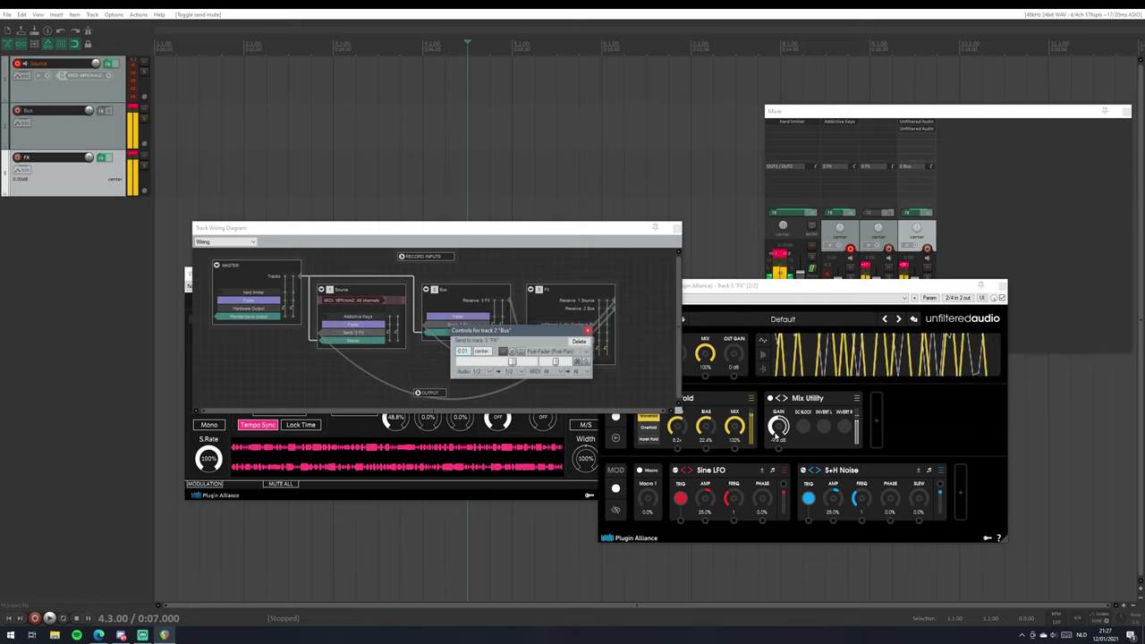
Lower Byome's Mix Utility gain to -11.6 dB and raise Sandman Pro's mix to 100%.
left_click(774, 435)
left_click_drag(774, 434, 767, 440)
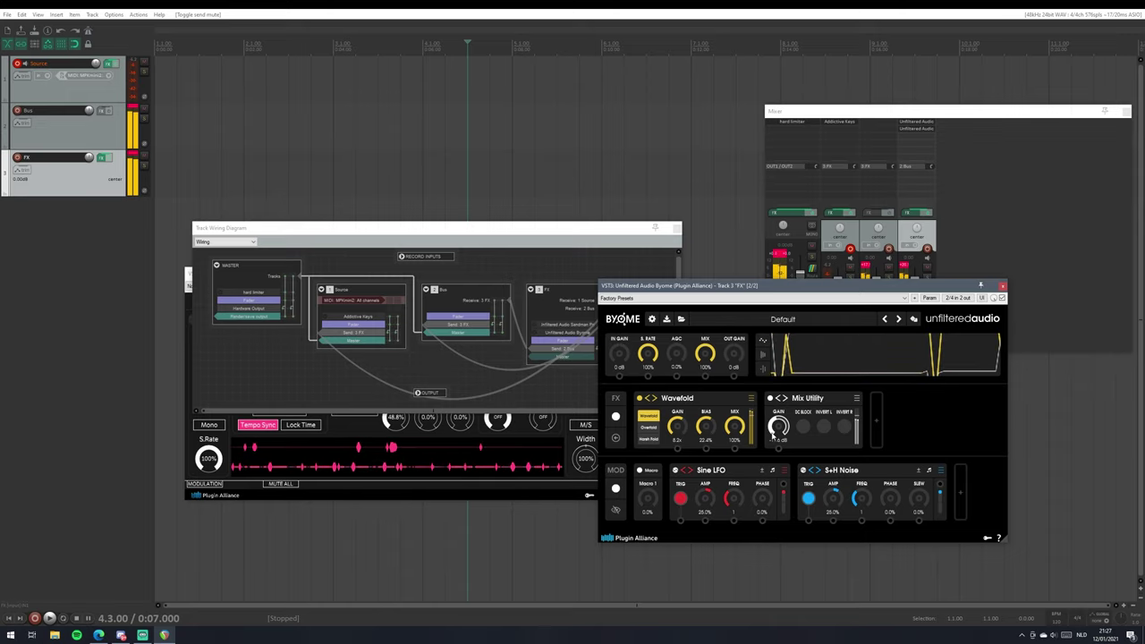
left_click_drag(759, 438, 790, 430)
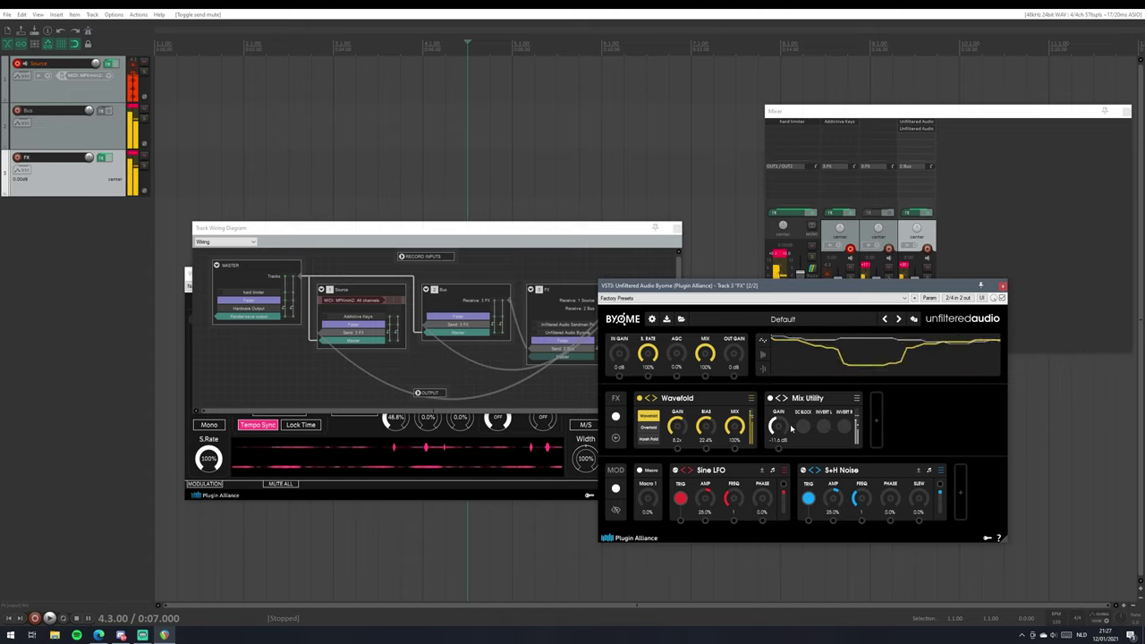
left_click(468, 487)
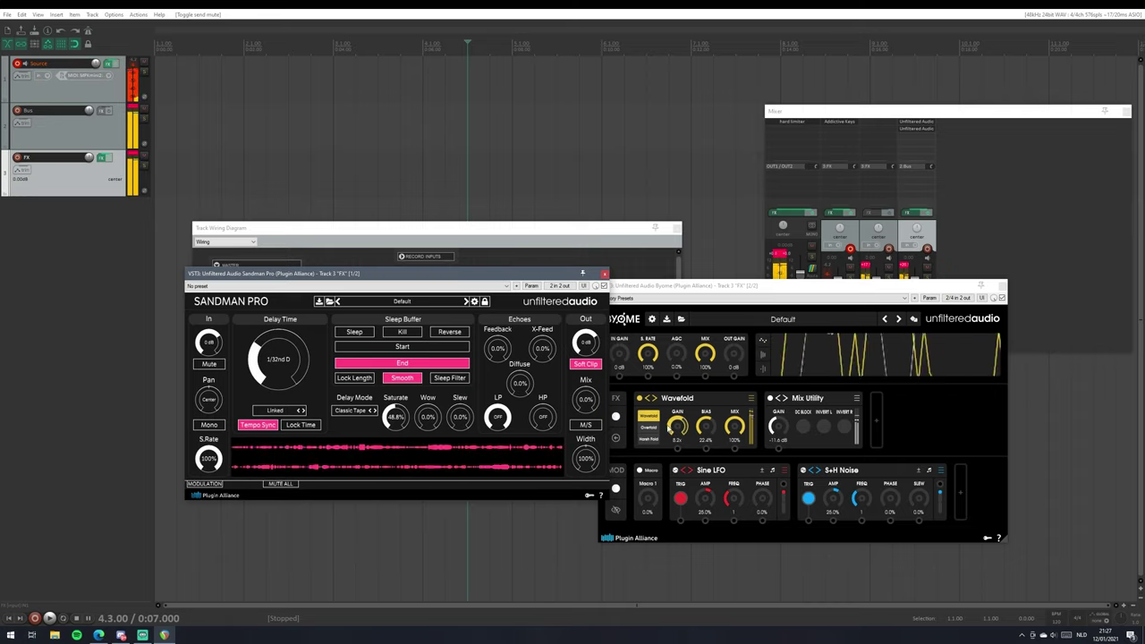
left_click_drag(585, 398, 587, 340)
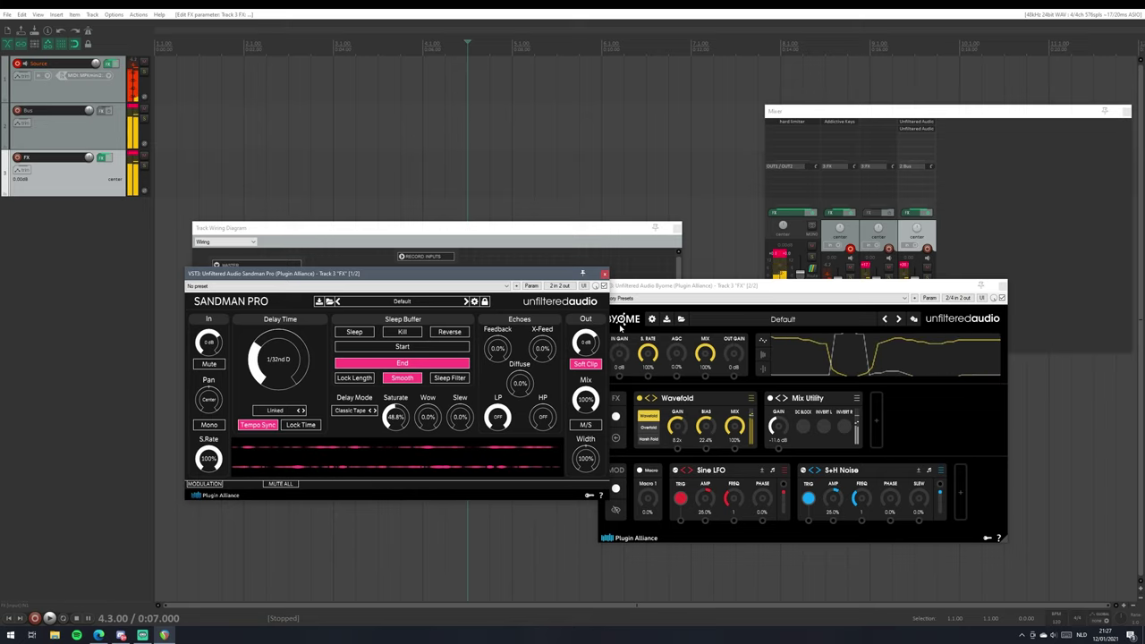
Mute and unmute the Bus-to-FX send to compare the sound, leaving the send active.
left_click(512, 247)
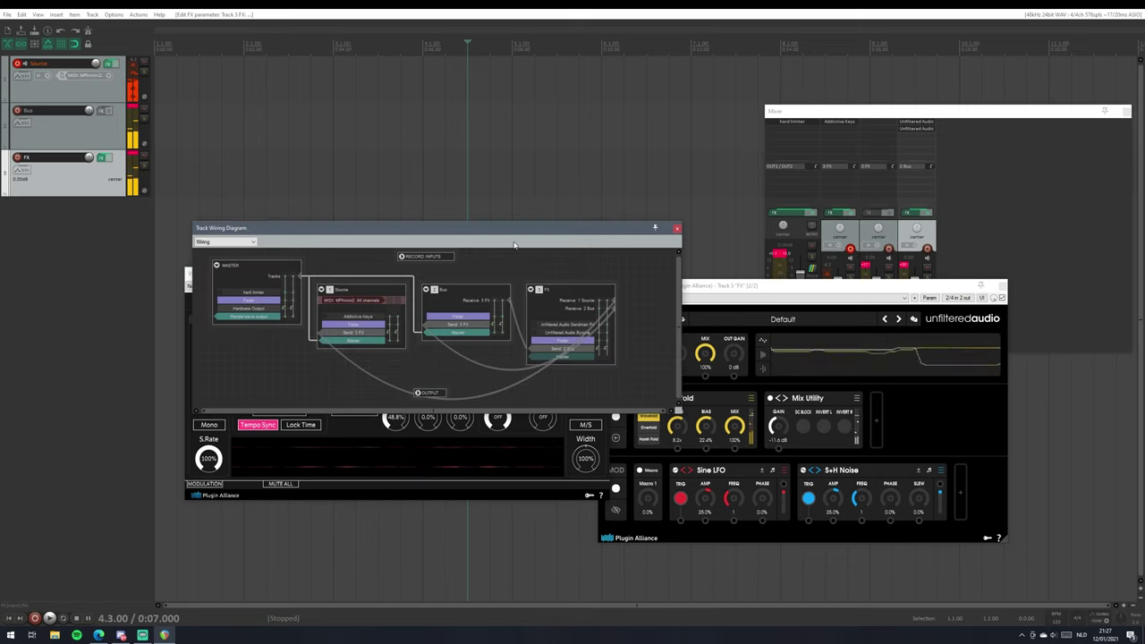
left_click(476, 326)
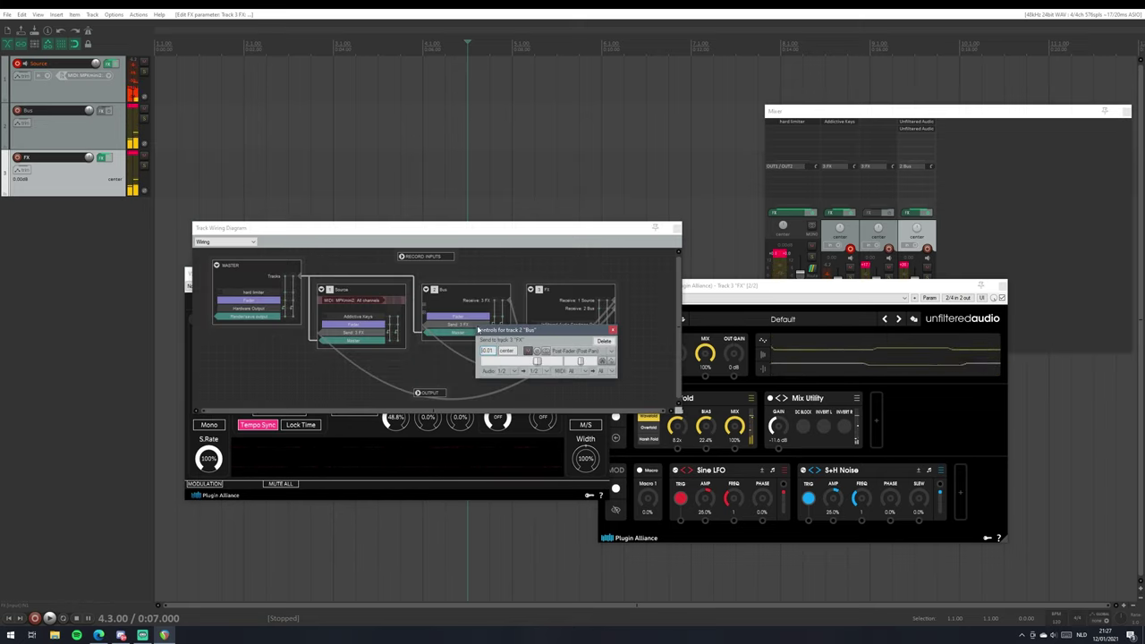
left_click(528, 351)
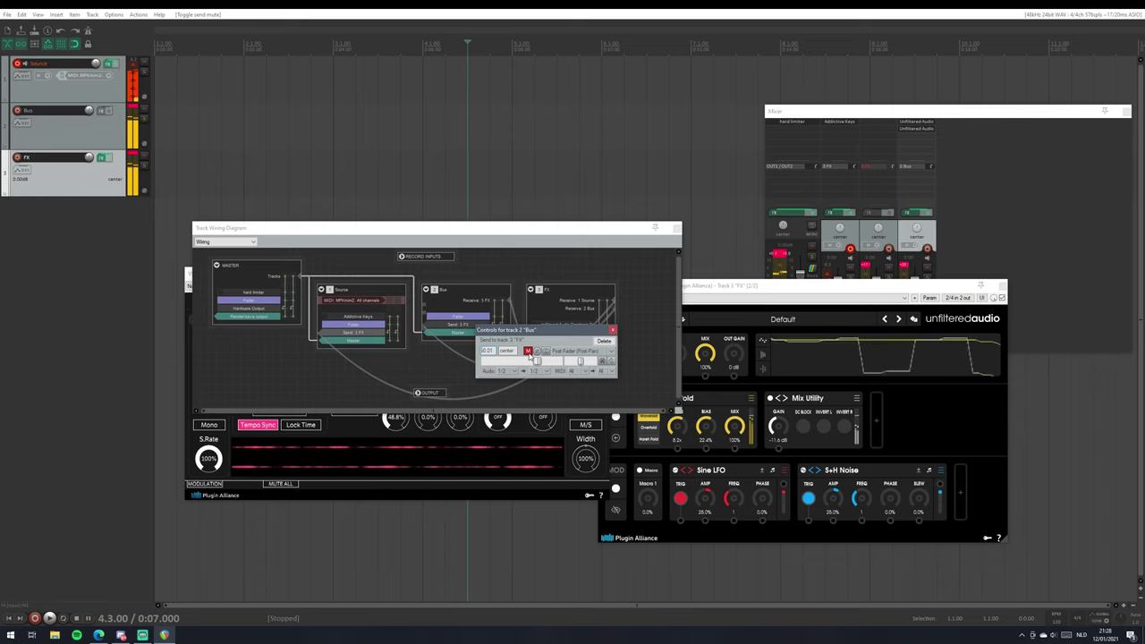
left_click(527, 350)
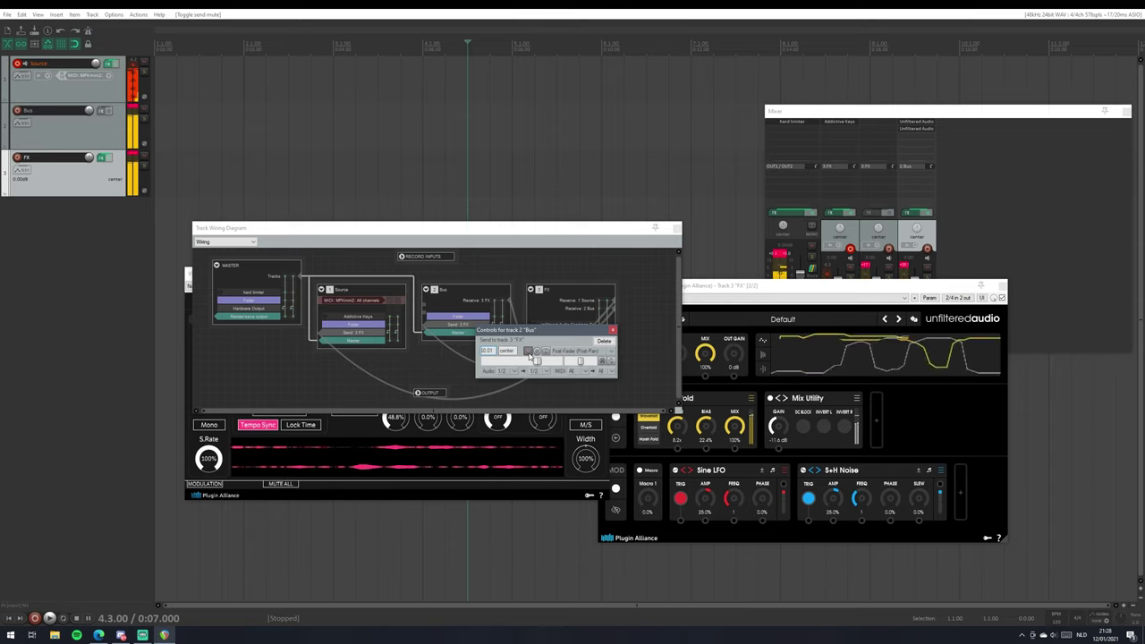
left_click(852, 428)
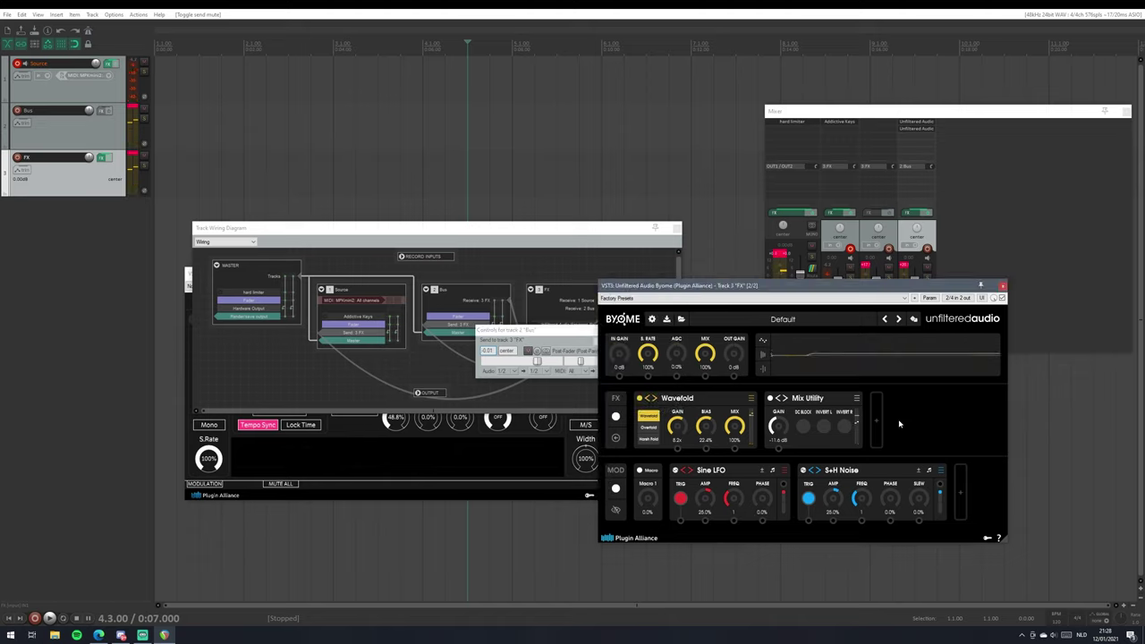
Disconnect the Source track from the master and toggle the Bus-to-FX send mute to hear the feedback signal alone.
left_click(365, 341)
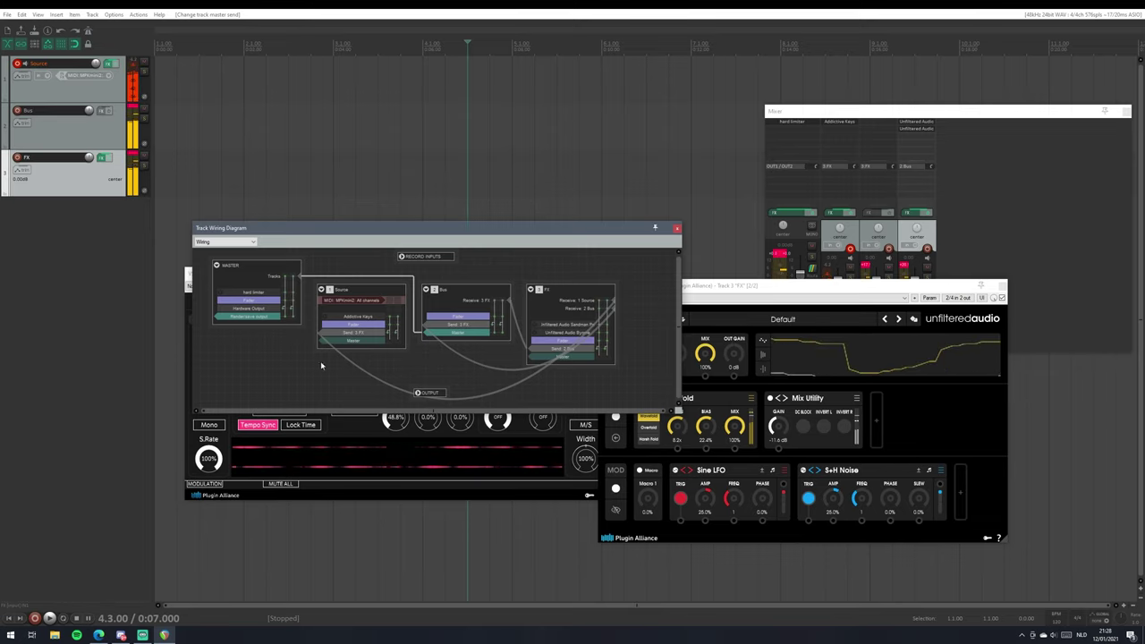
left_click(441, 324)
left_click(444, 324)
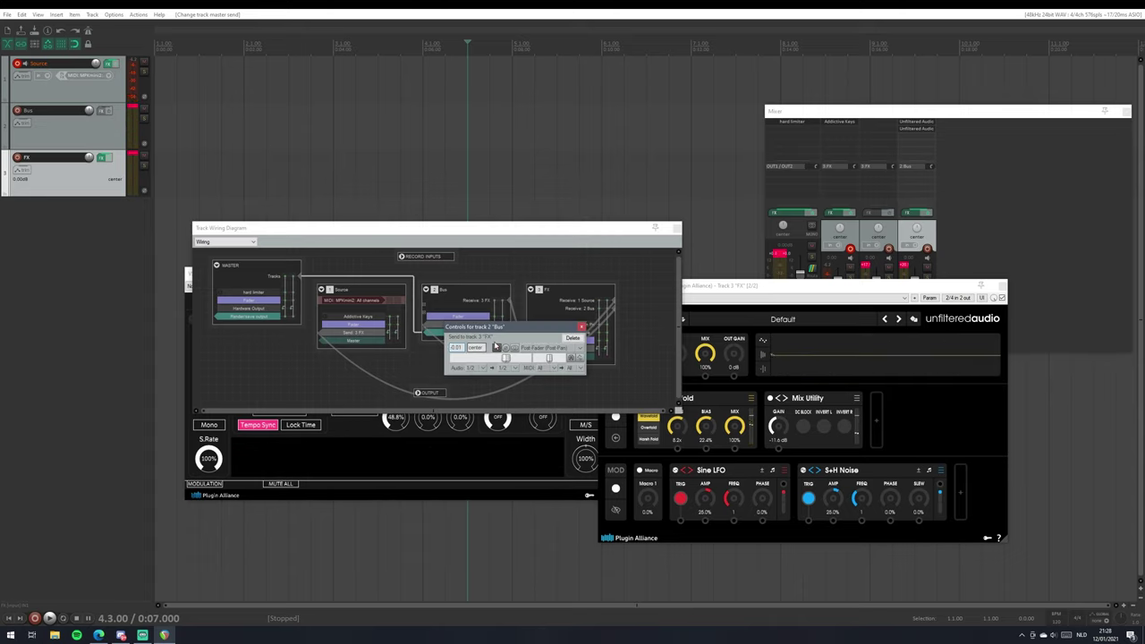
left_click(496, 347)
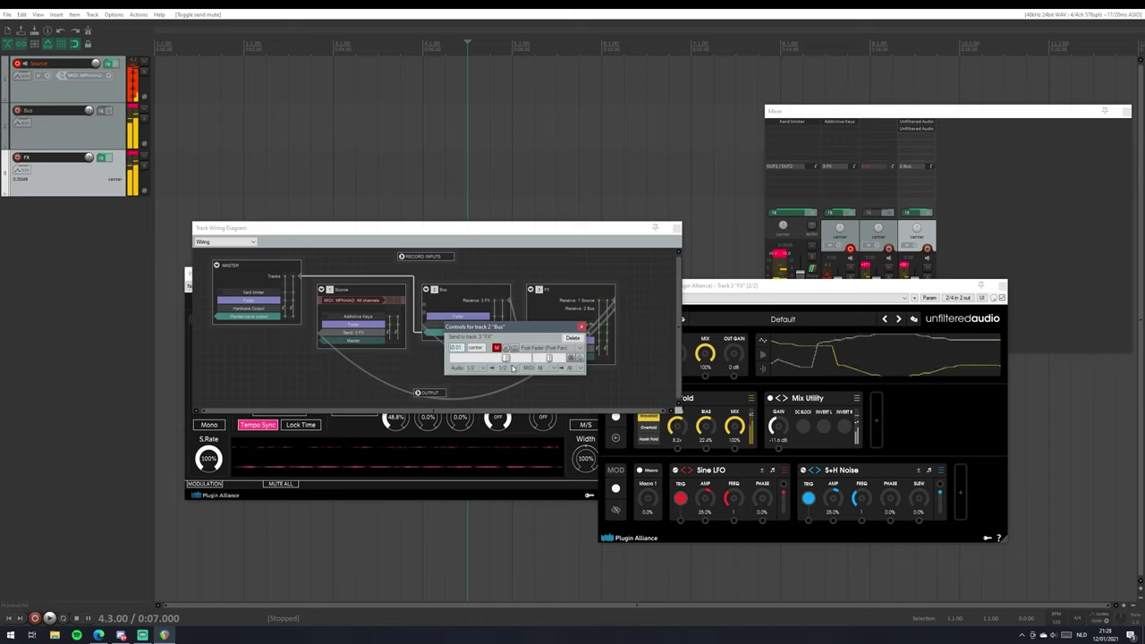
left_click(497, 348)
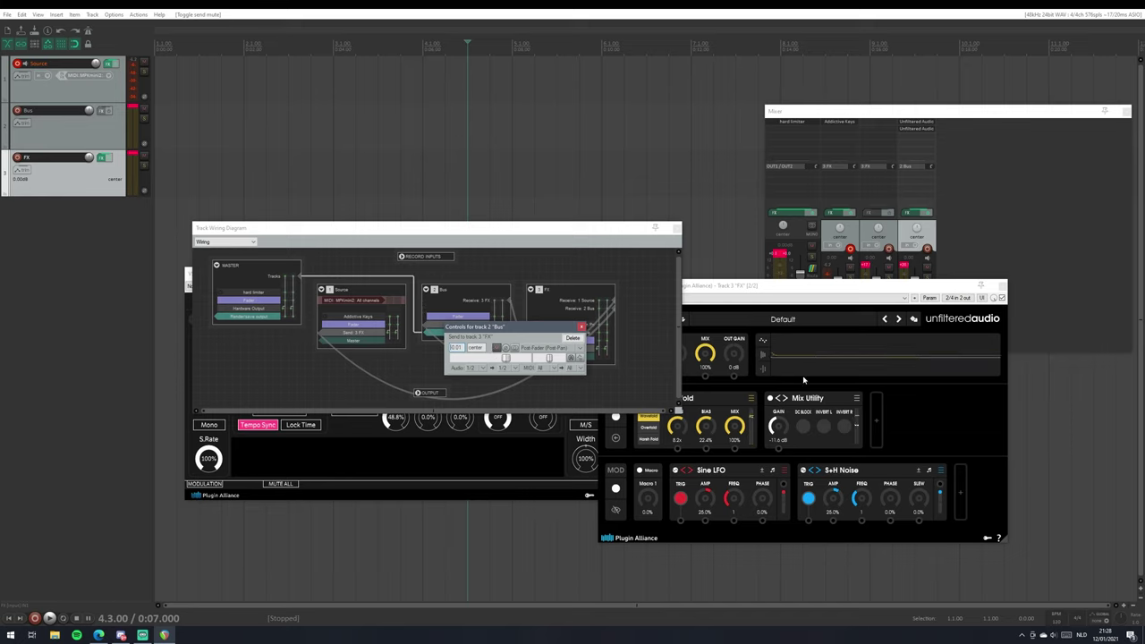
Replace Byome's Wavefold module with Lo-Fi Reverb, switch its reverb type and set the predelay to 0.44 ms.
left_click(712, 400)
left_click(751, 398)
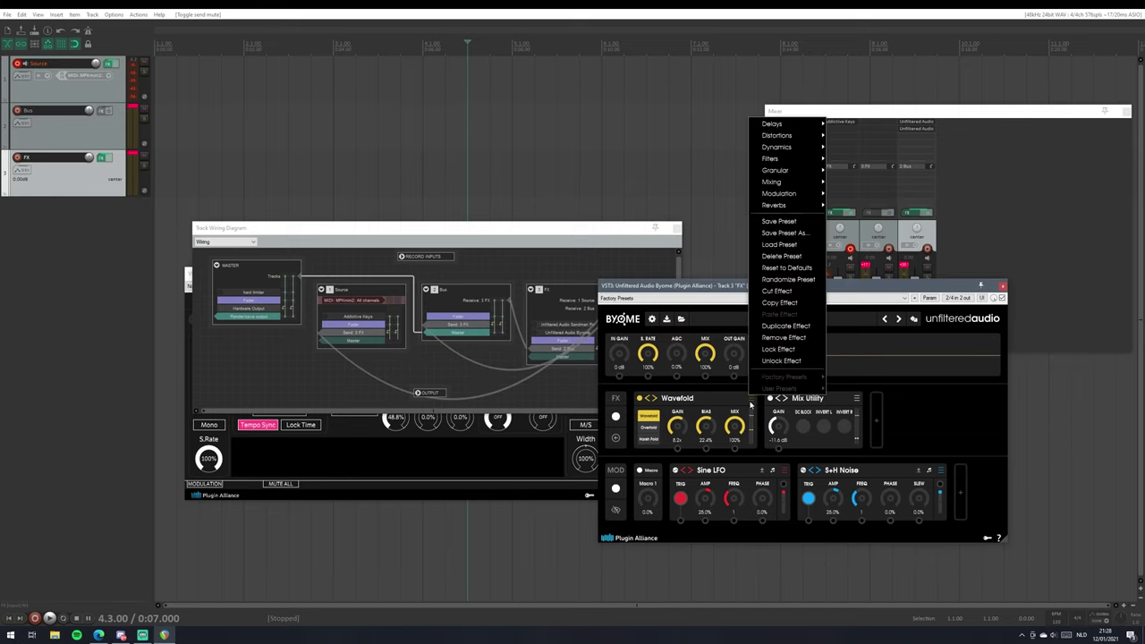
mouse_move(822, 208)
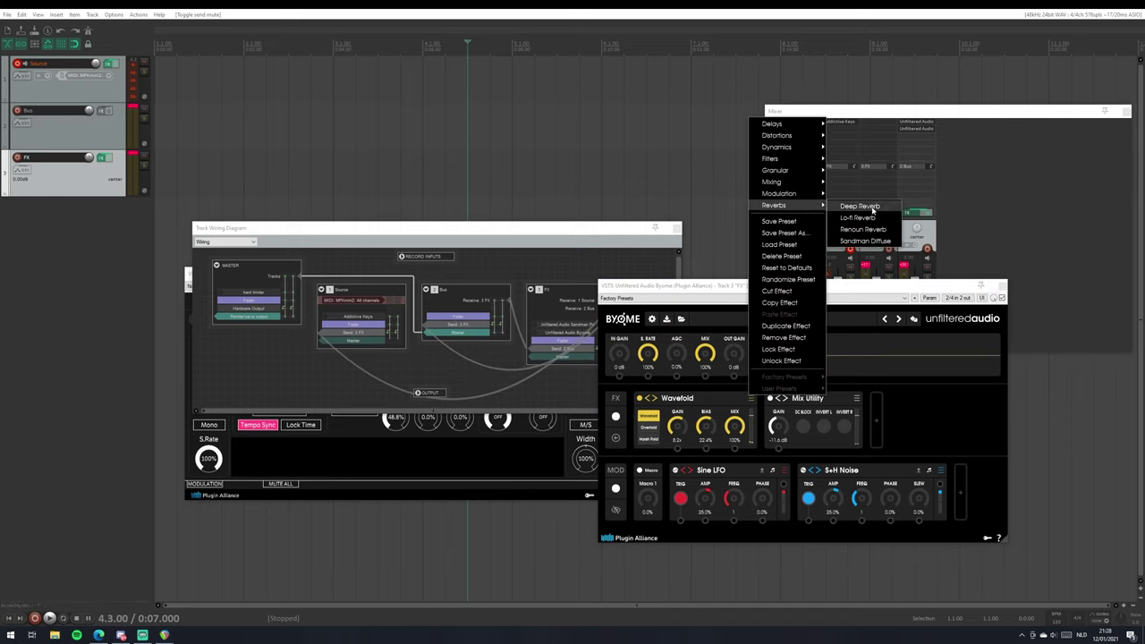
left_click(858, 217)
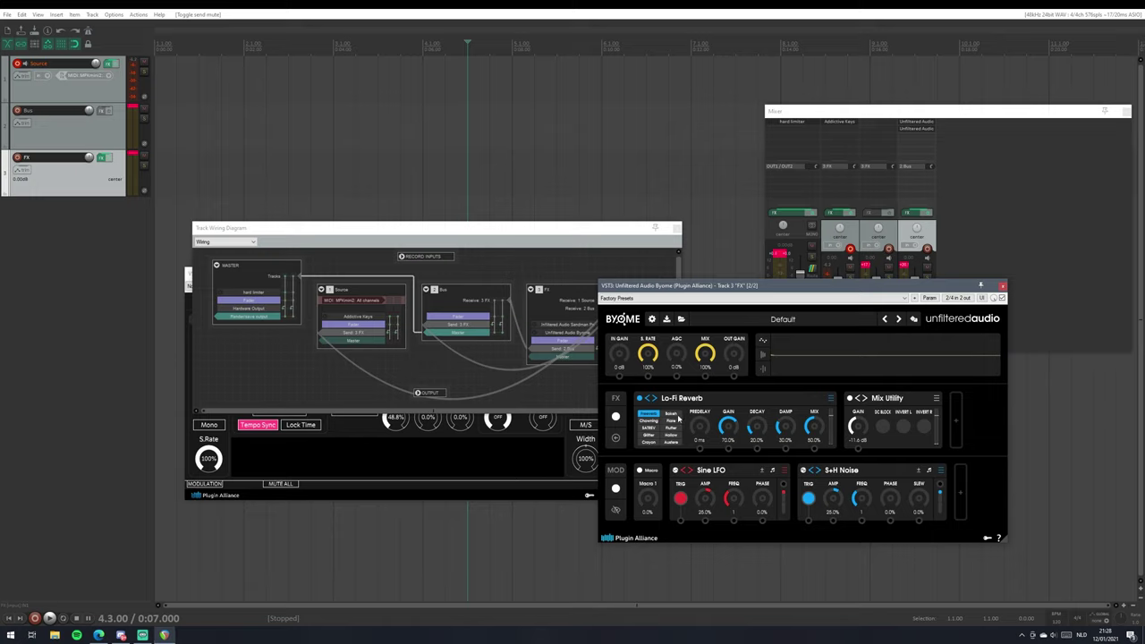
left_click(671, 414)
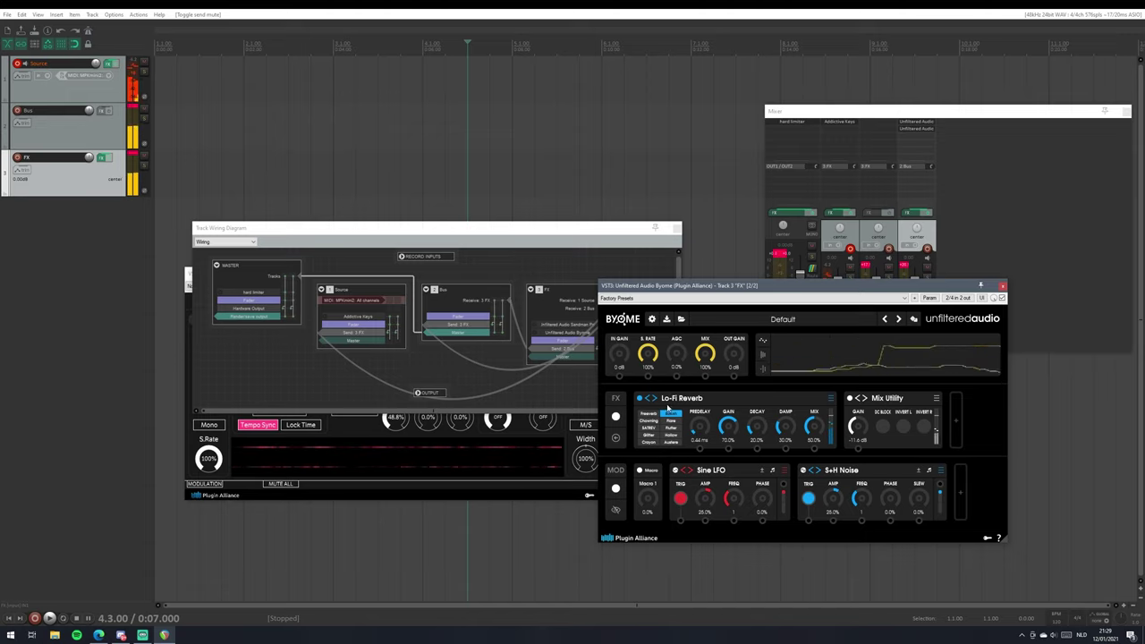
Set the Lo-Fi Reverb's mix to 100% and gain to 79.6% while reducing the Mix Utility gain to tame the feedback.
left_click_drag(857, 433, 834, 443)
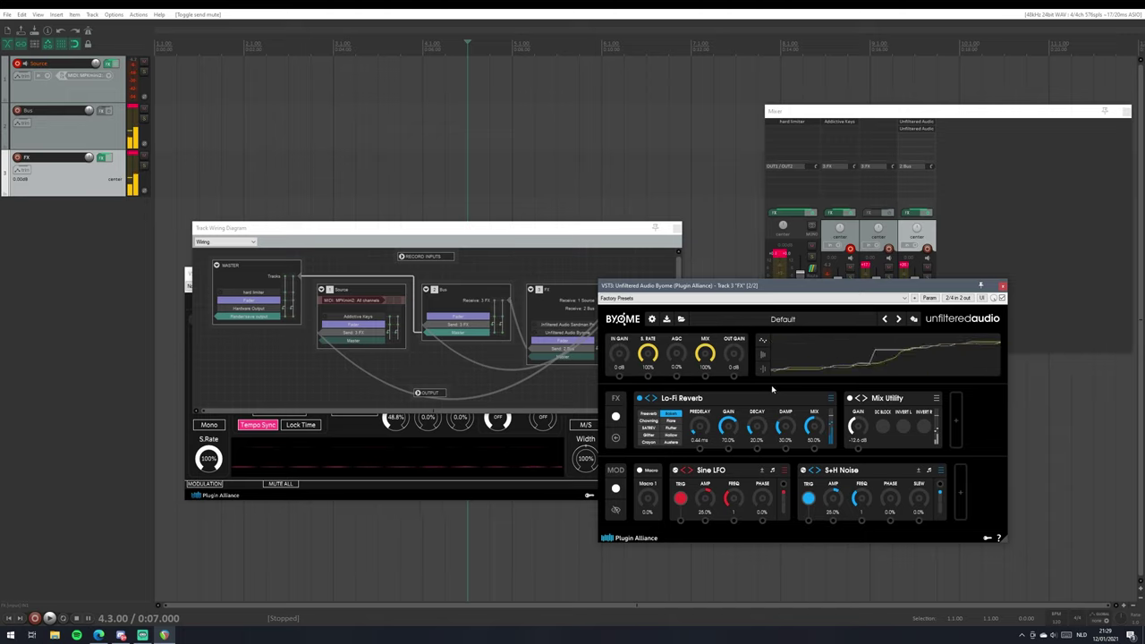
double_click(813, 426)
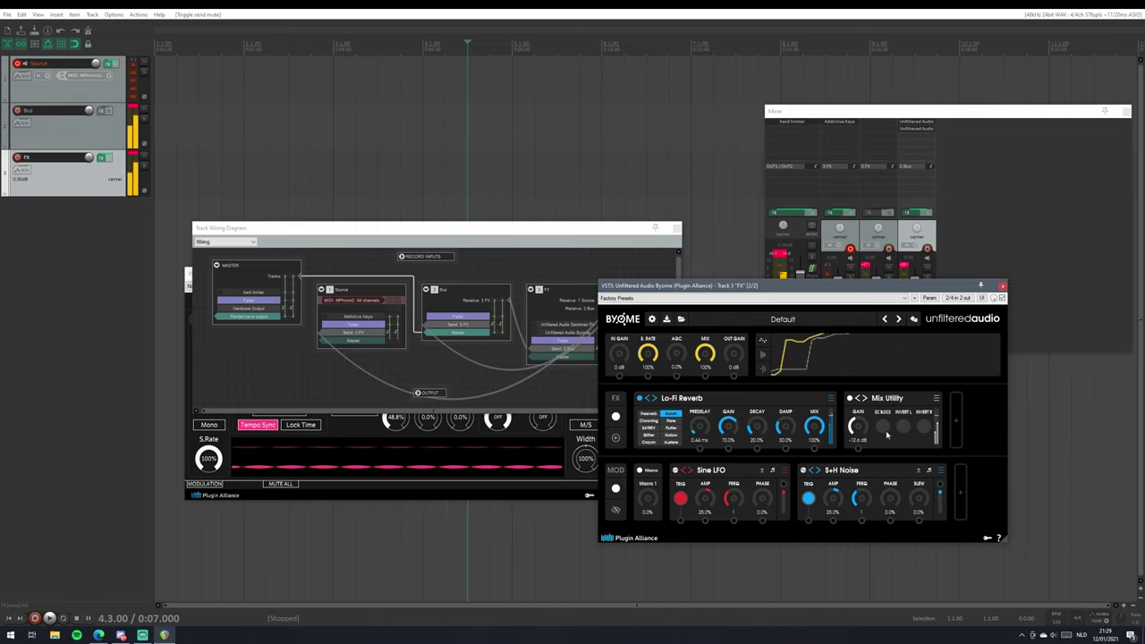
left_click_drag(856, 429, 856, 449)
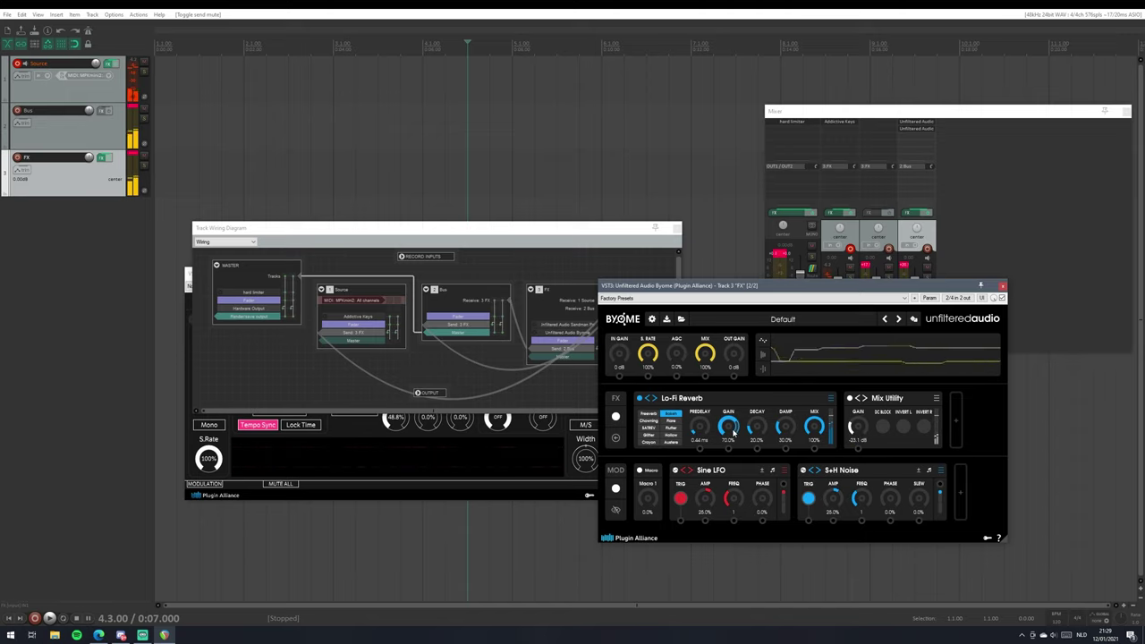
left_click_drag(734, 434, 759, 422)
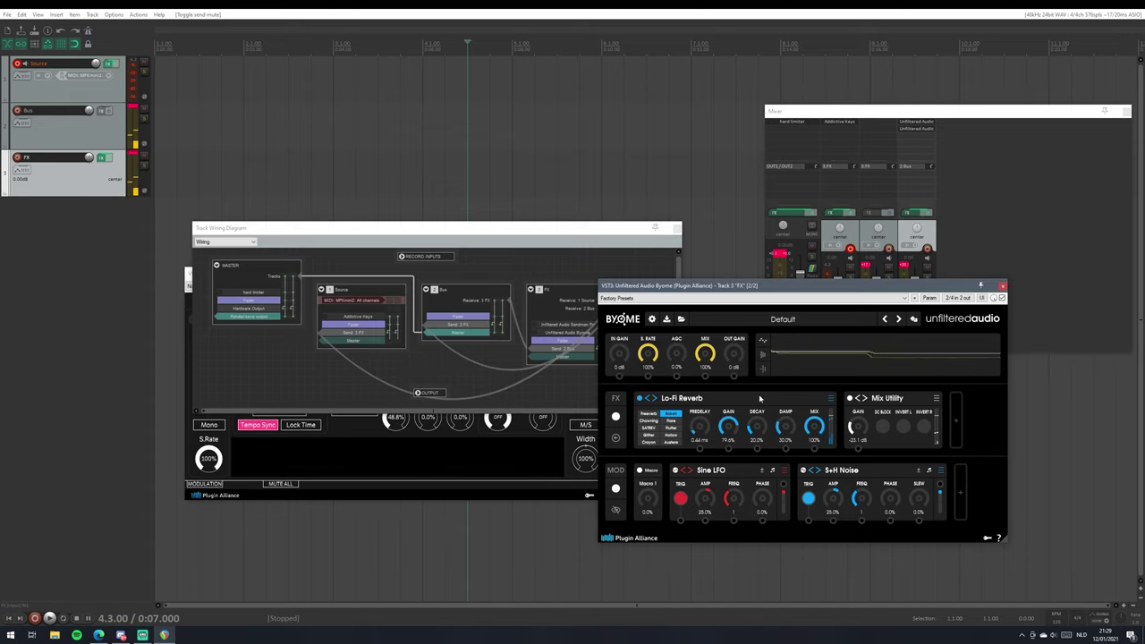
Adjust the Bus track's volume and reconnect the Source track to the master in the wiring diagram.
left_click(100, 113)
left_click_drag(90, 110, 91, 111)
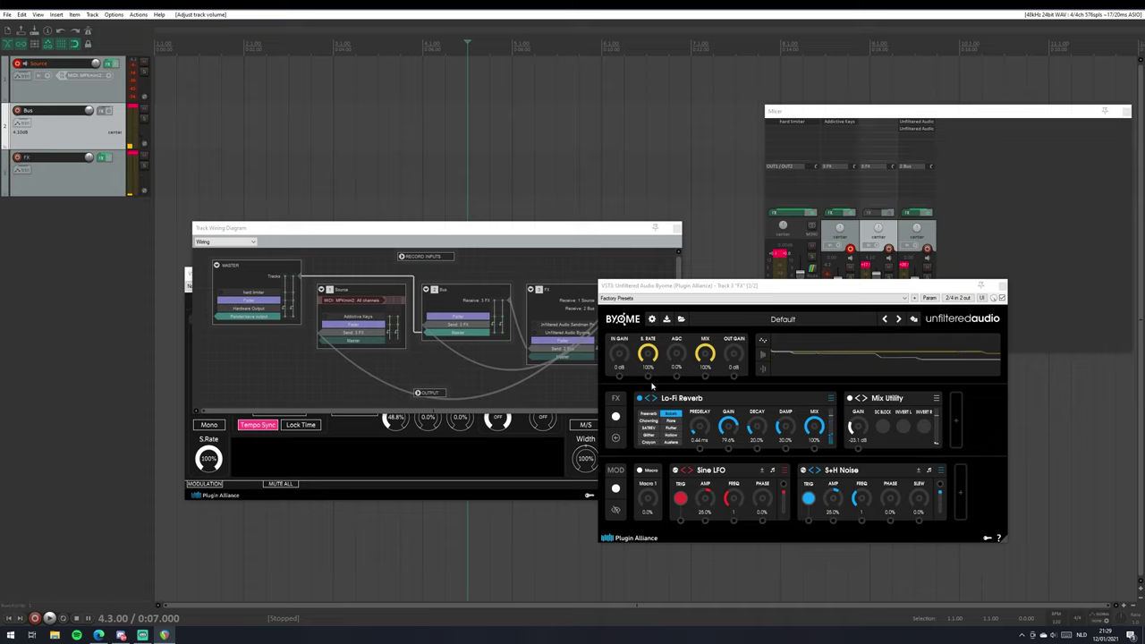
left_click(343, 342)
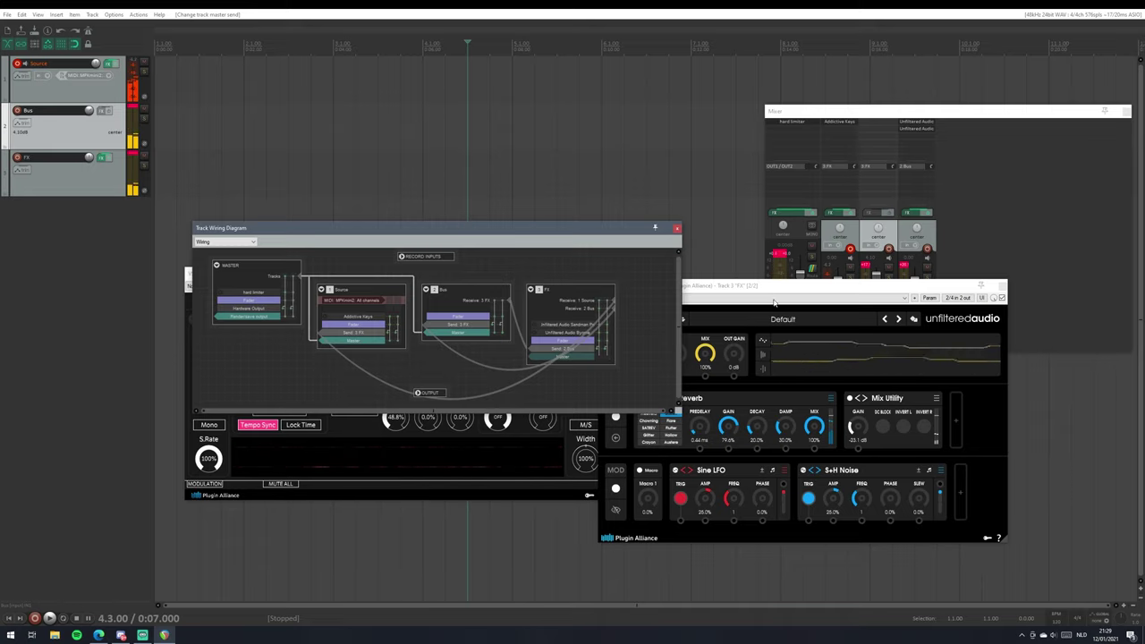
Mute and unmute the Bus-to-FX send for comparison, and set Byome's Mix Utility gain to about -28.8 dB.
left_click(451, 331)
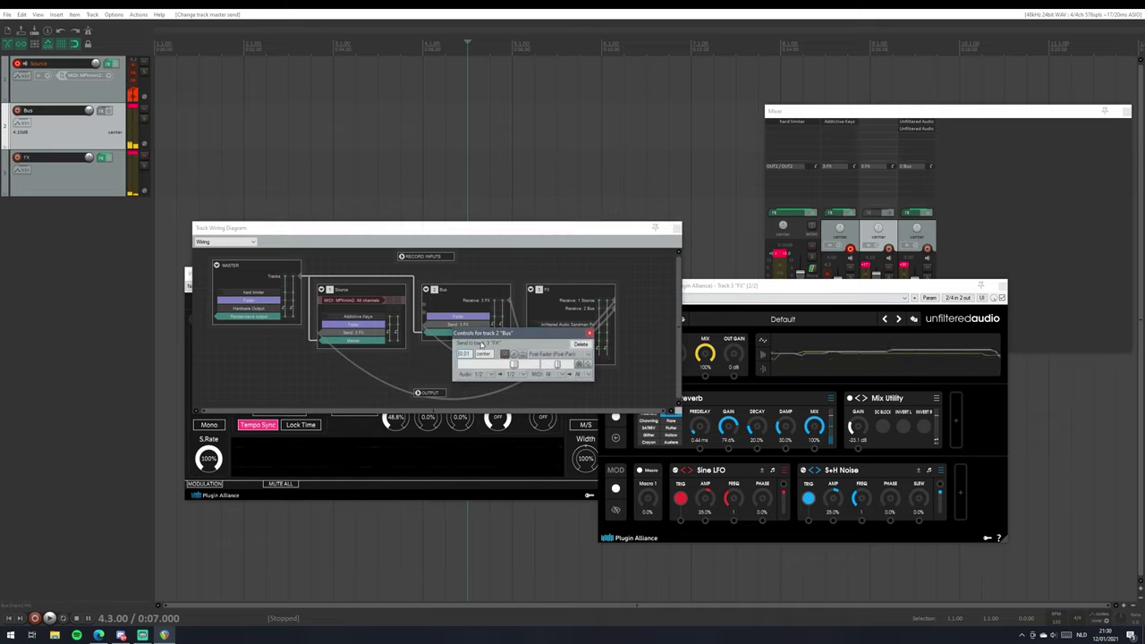
left_click(505, 354)
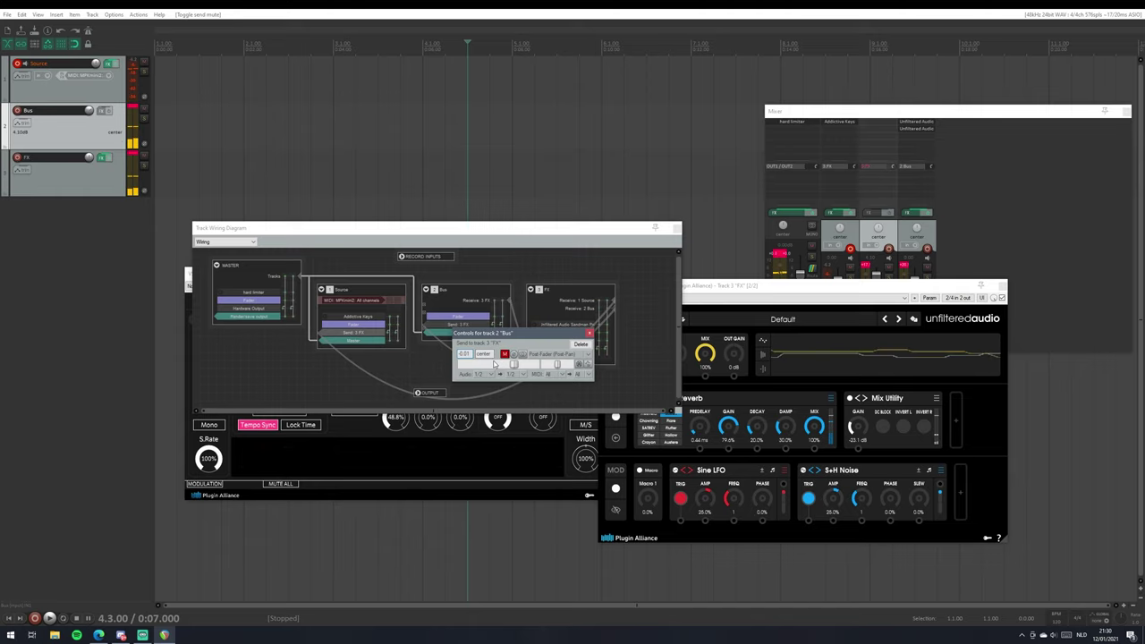
left_click(505, 354)
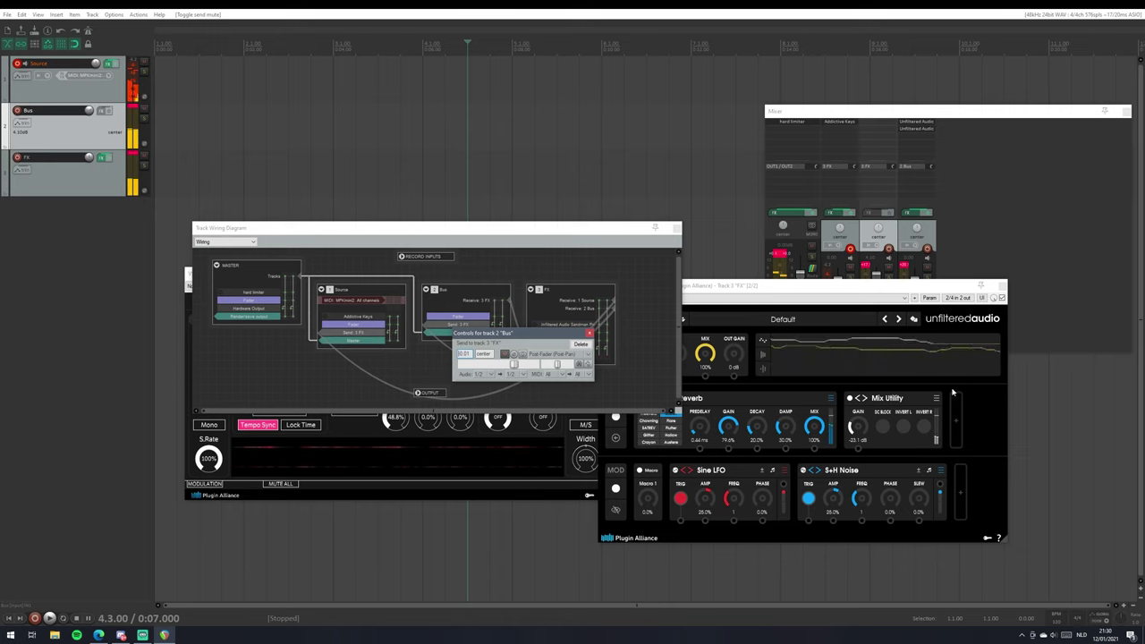
left_click(876, 420)
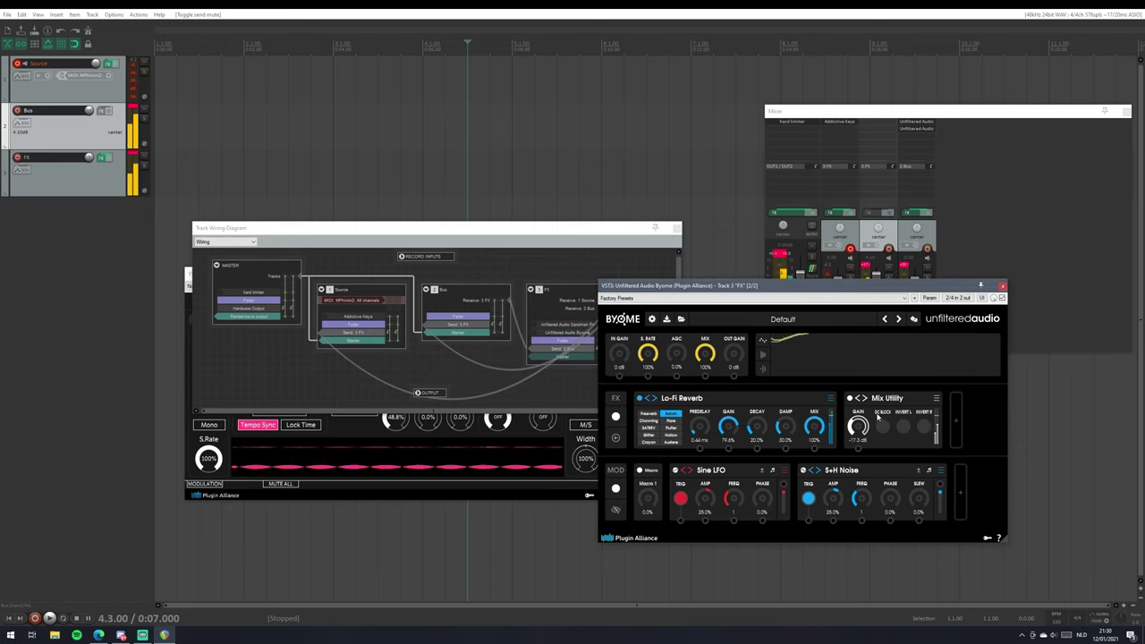
mouse_move(867, 419)
left_mouse_down()
mouse_move(857, 447)
mouse_move(873, 428)
left_mouse_up()
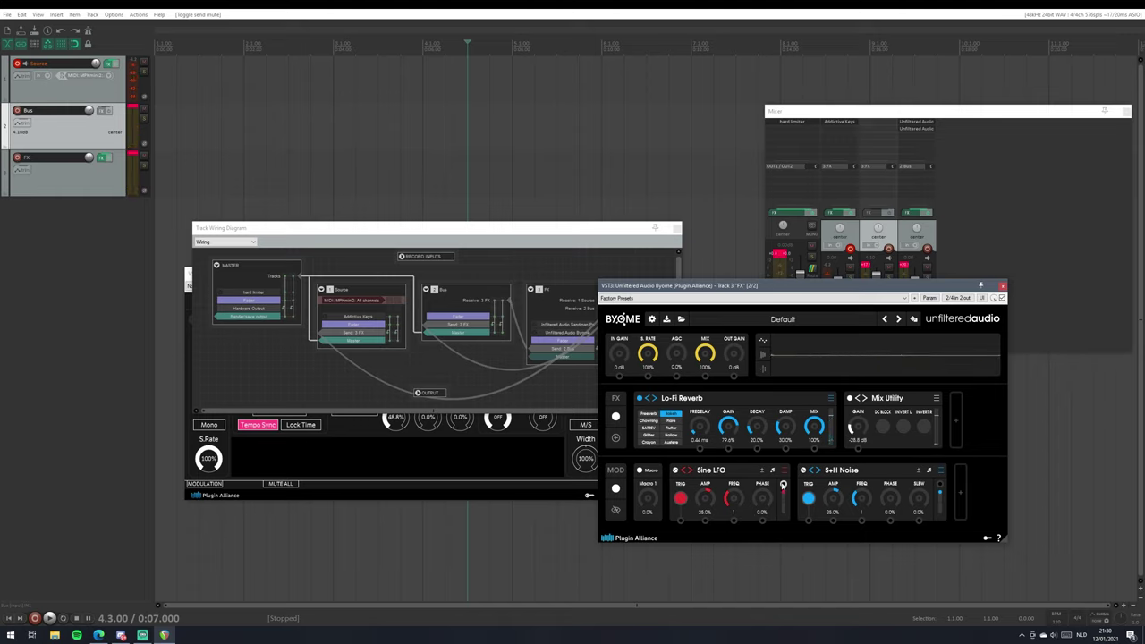
Modulate the Mix Utility gain with a unipolar Sine LFO, setting the base gain to -30.2 dB and the LFO amplitude to 9.0%.
left_click_drag(782, 483, 859, 433)
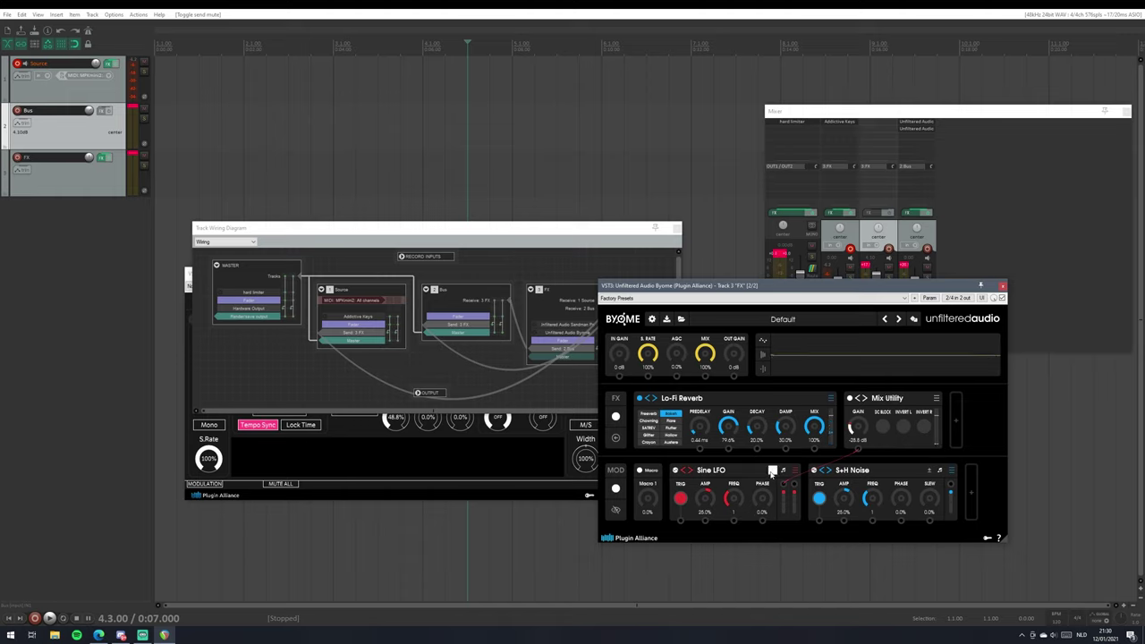
left_click_drag(772, 471, 856, 437)
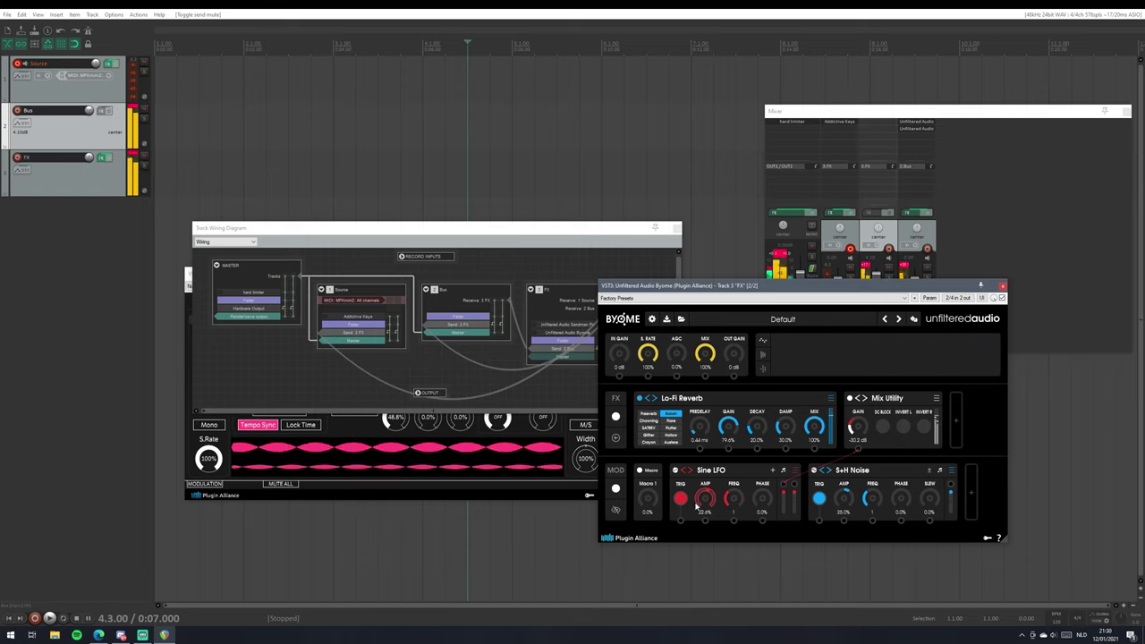
left_click_drag(696, 506, 677, 513)
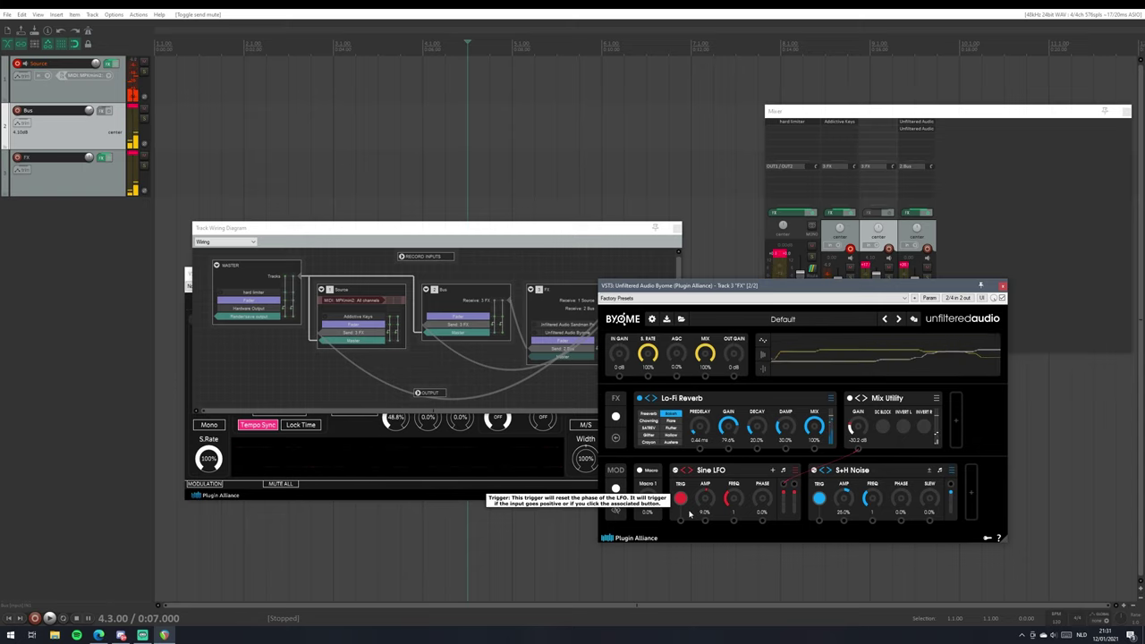
Raise the Sine LFO's amplitude to 16.0% and check the Bus-to-FX send controls in the wiring diagram.
scroll(705, 505, "up", 2)
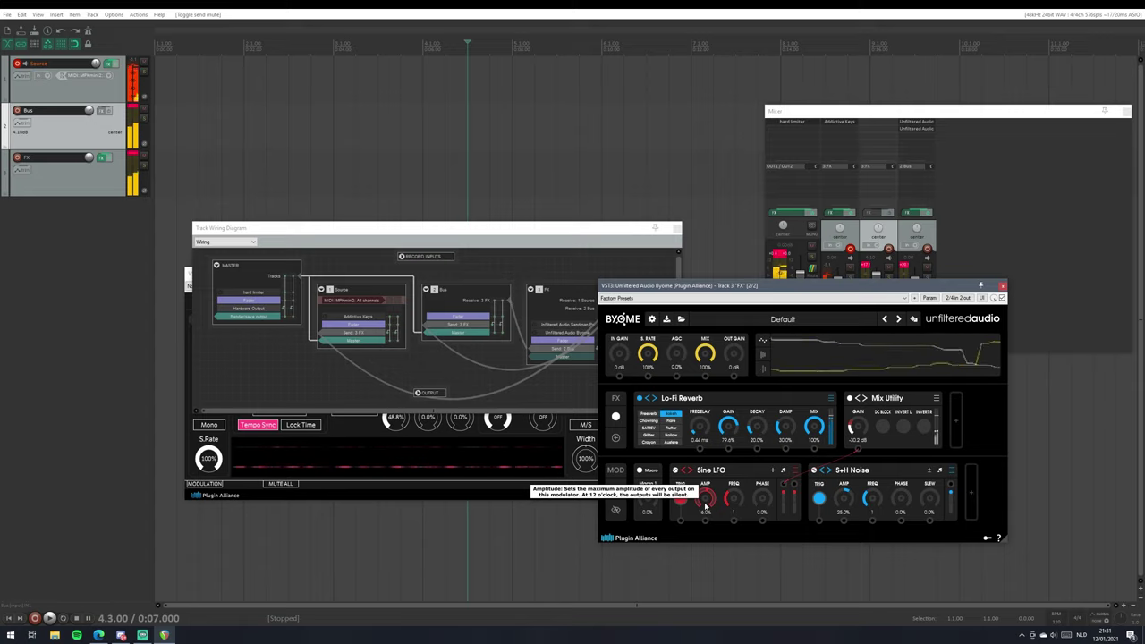
left_click(463, 324)
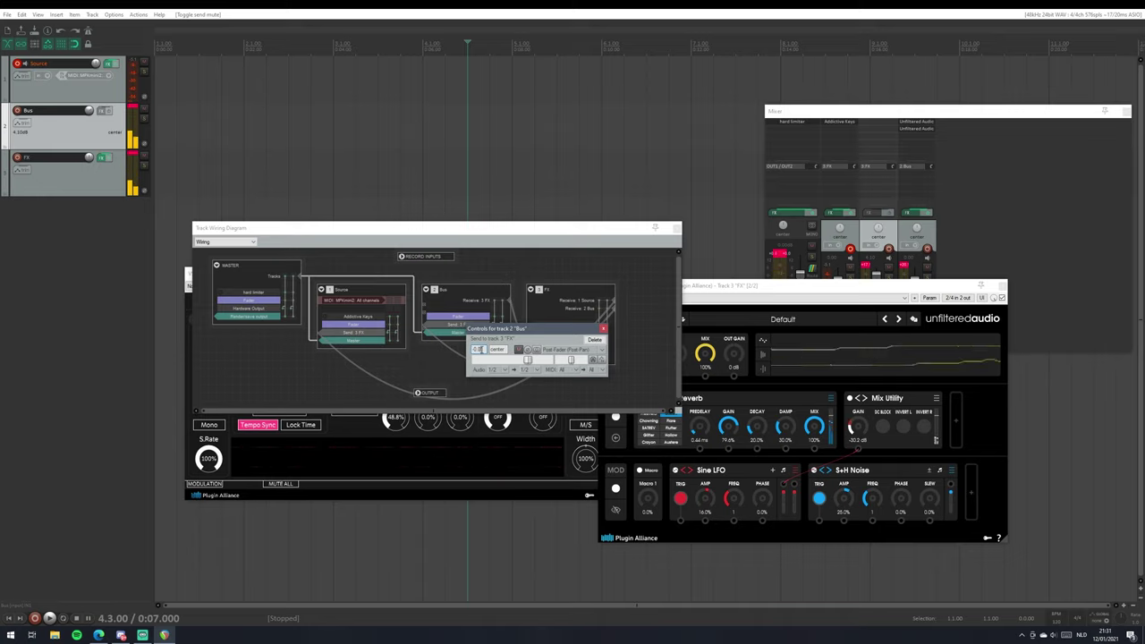
left_click(603, 328)
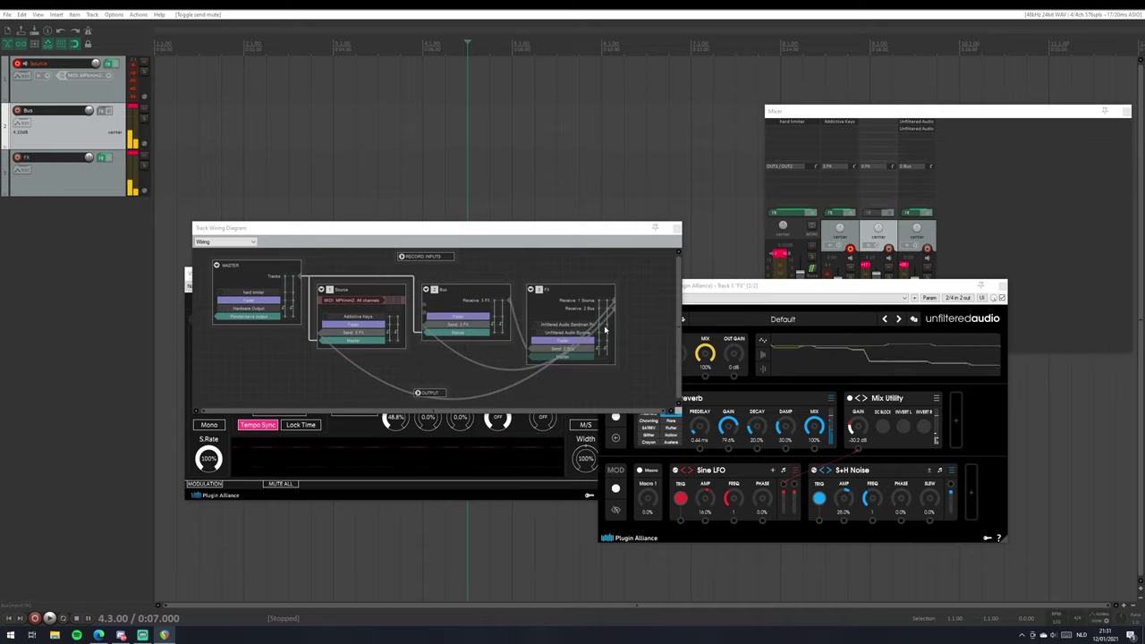
Replace Byome's Lo-Fi Reverb with a Pitch Shifter set to 3.0 st, and raise the Mix Utility gain to -0.9 dB.
left_click(655, 400)
left_click(658, 401)
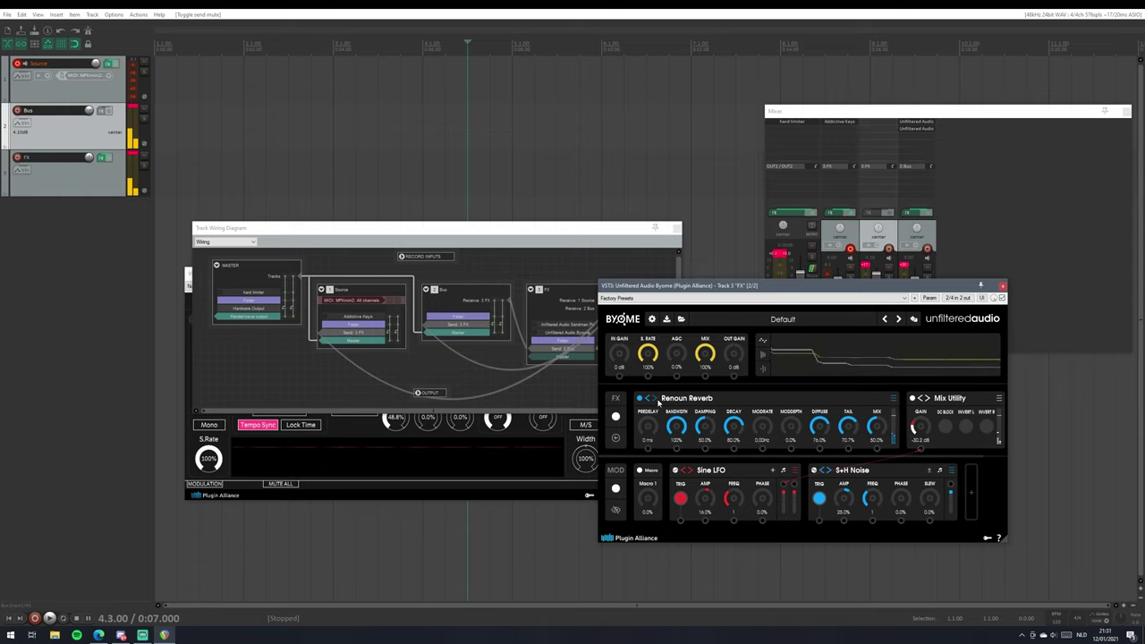
left_click(653, 398)
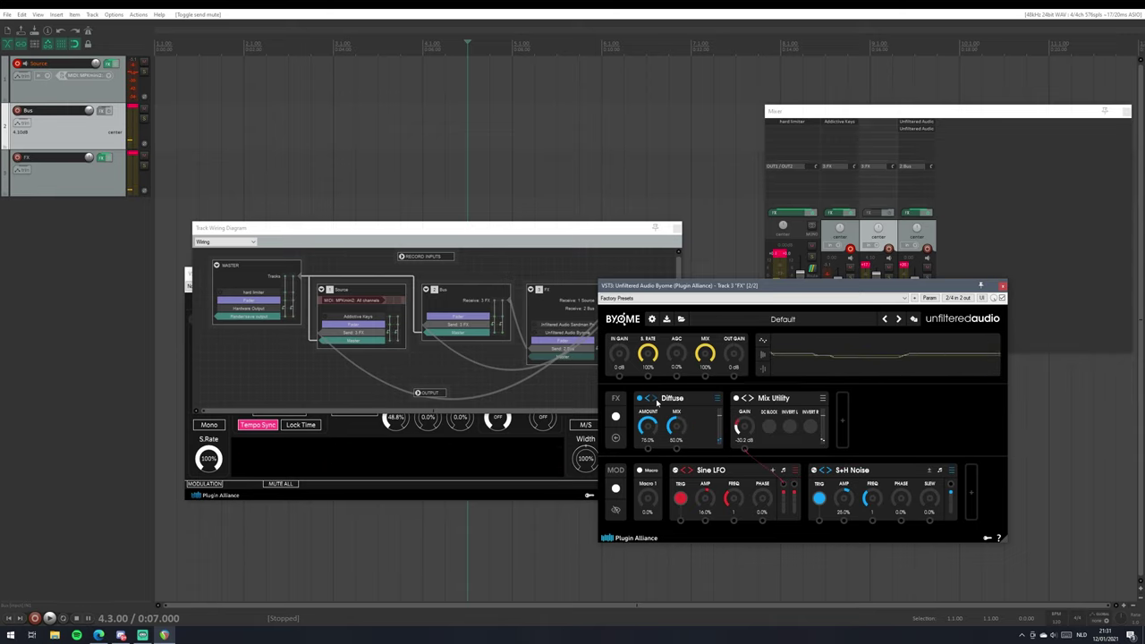
left_click(654, 399)
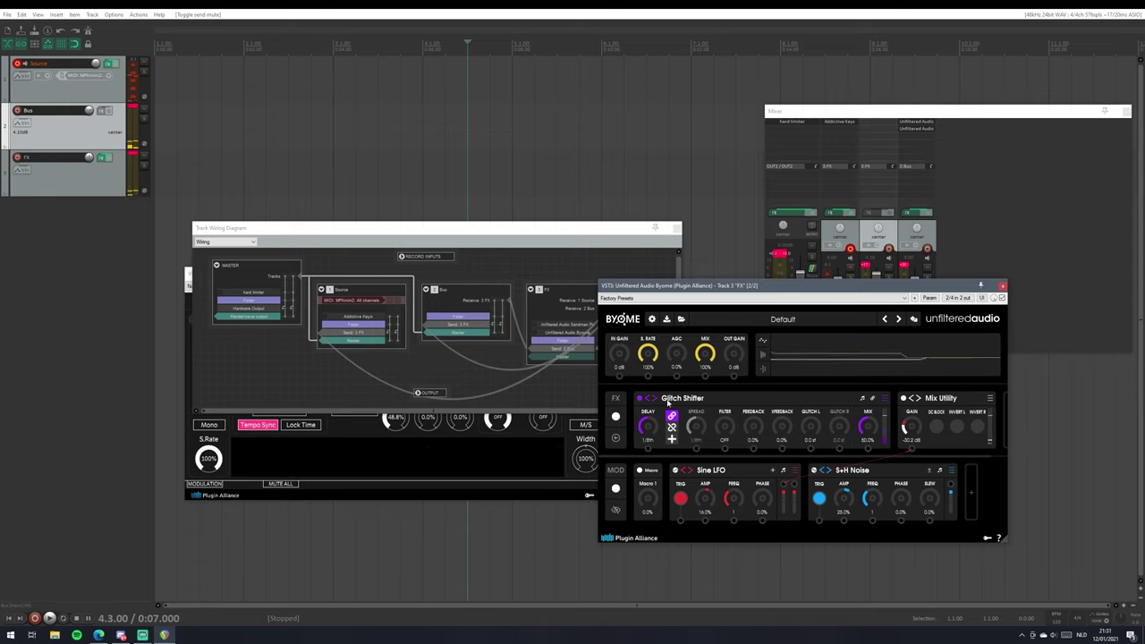
left_click(654, 398)
left_click(653, 398)
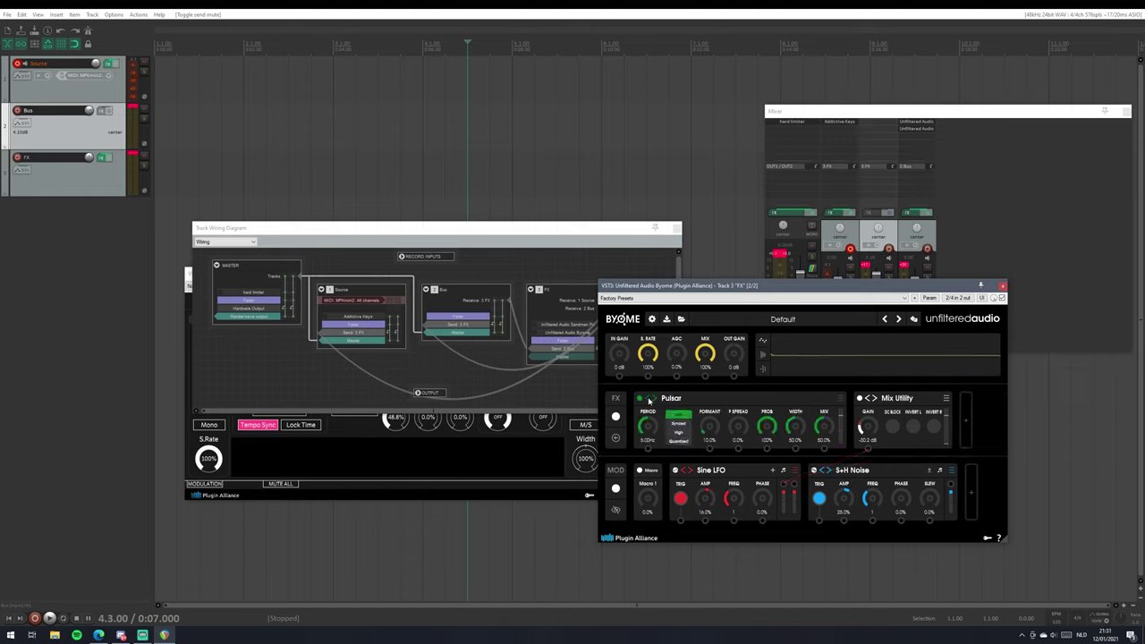
left_click(654, 399)
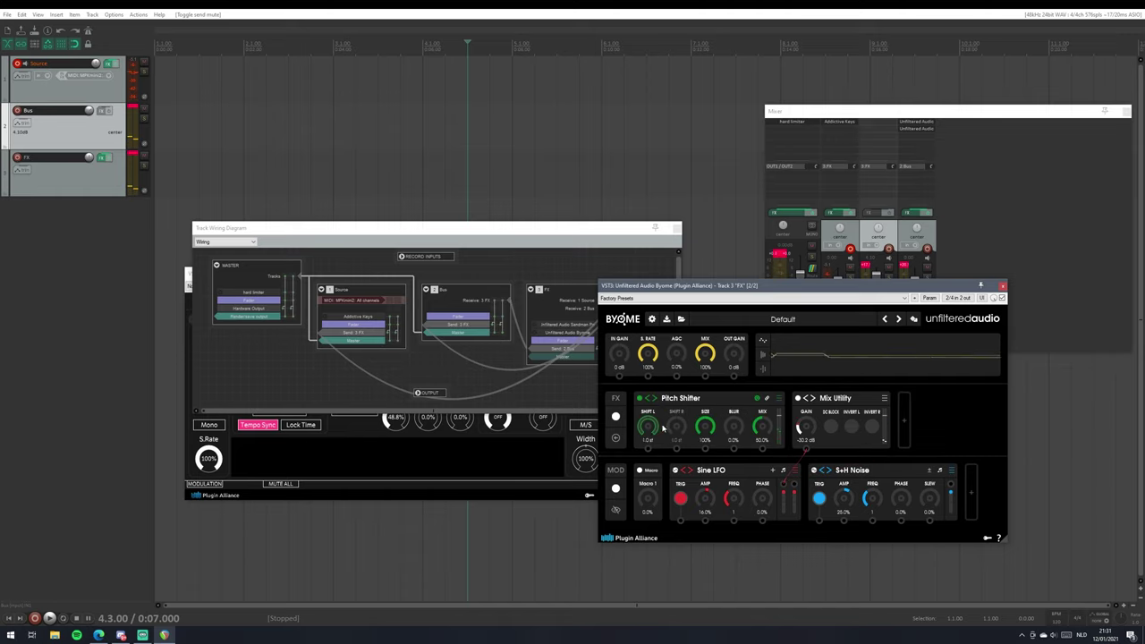
left_click_drag(667, 427, 670, 424)
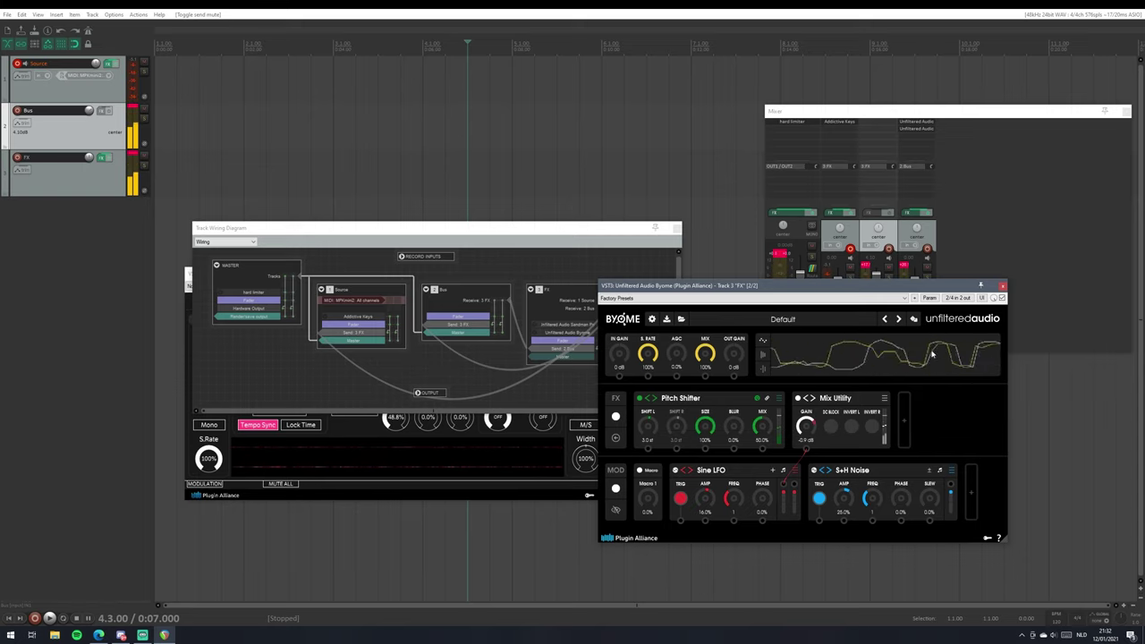
Add another effect to Byome, place it ahead of the Pitch Shifter, and change it to Instant Delay.
left_click(904, 425)
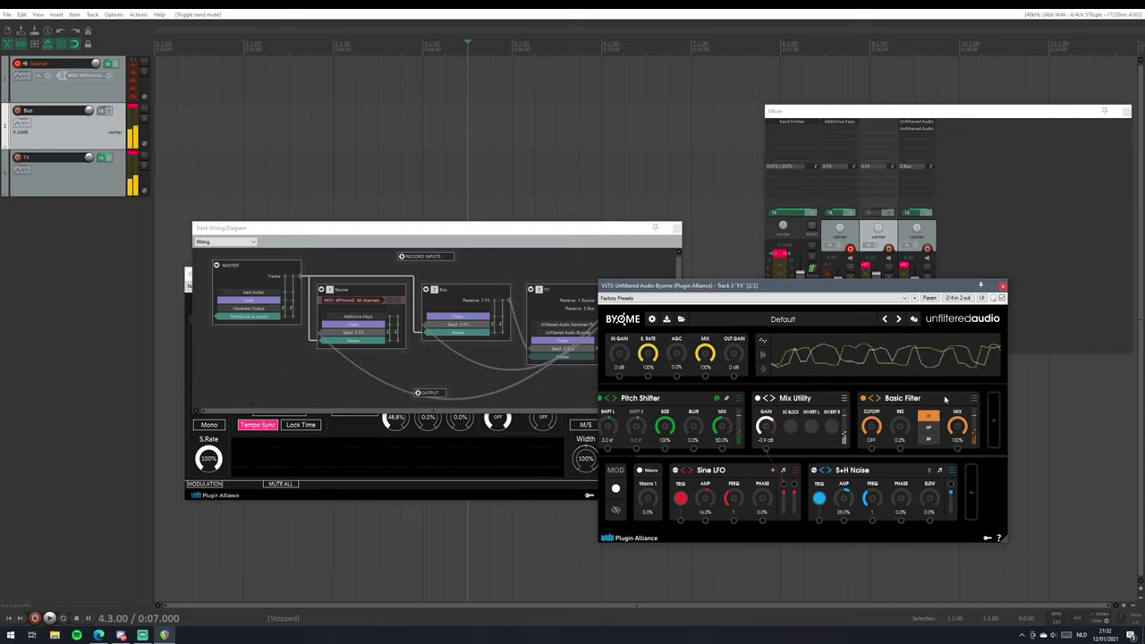
left_click_drag(944, 399, 715, 402)
right_click(715, 402)
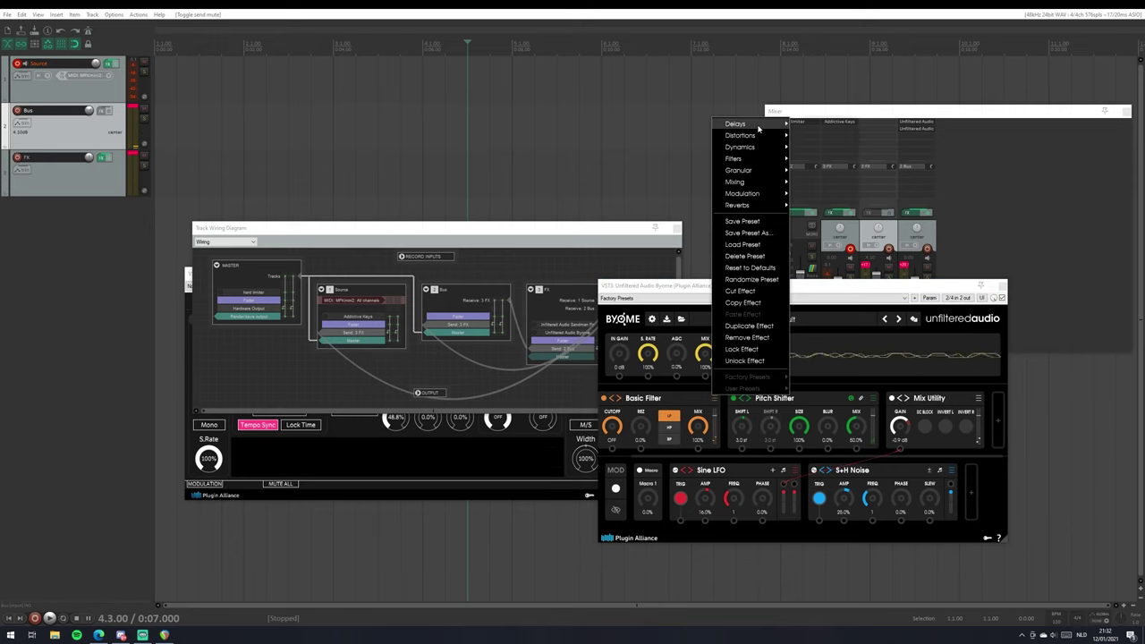
mouse_move(758, 126)
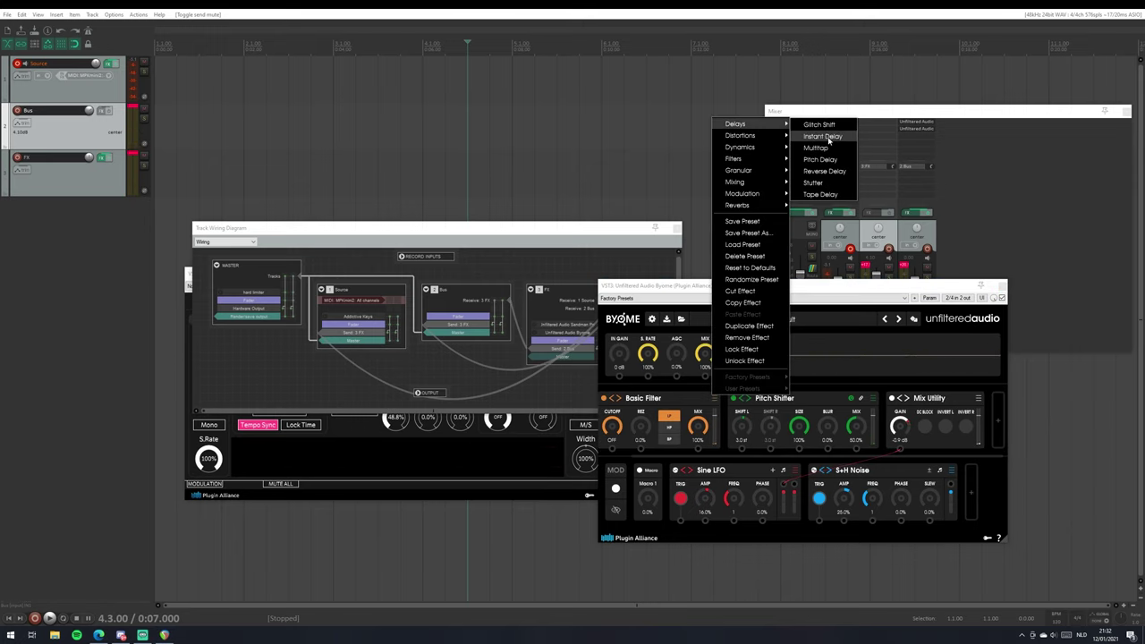
left_click(823, 136)
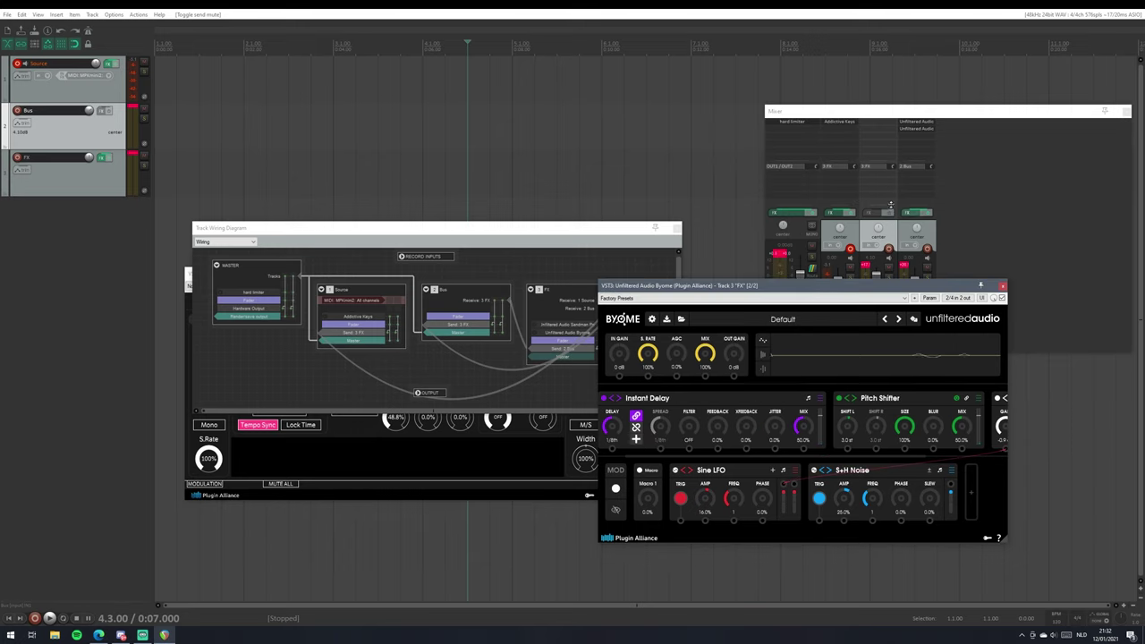
Set the Instant Delay's time to 1/64th T and its mix to 0.0%.
right_click(919, 127)
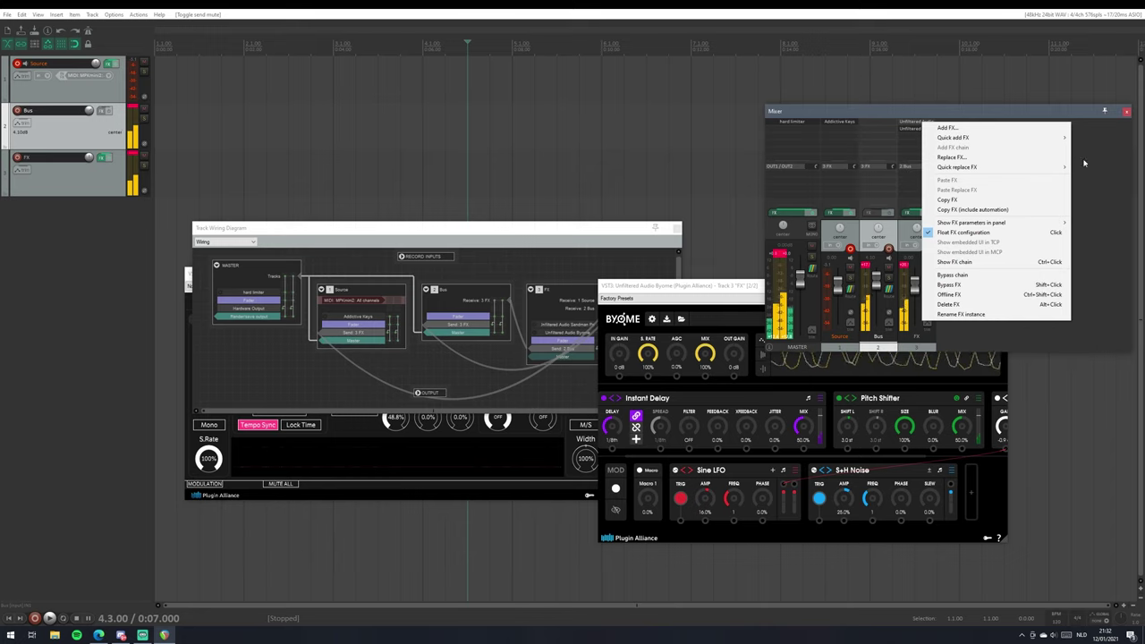
left_click(909, 167)
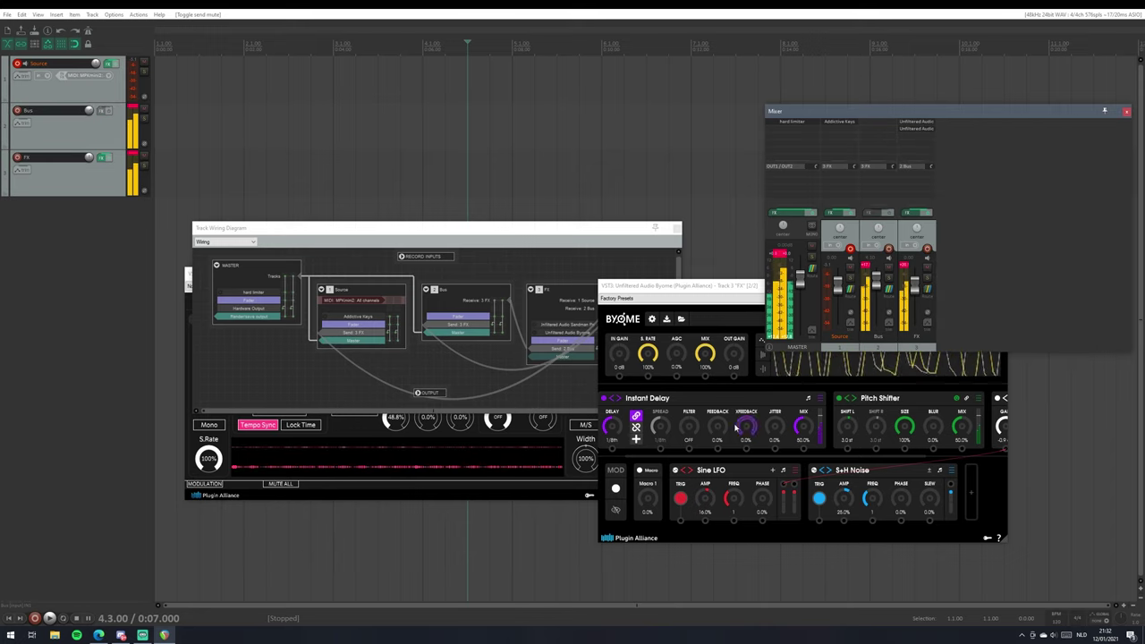
left_click(628, 505)
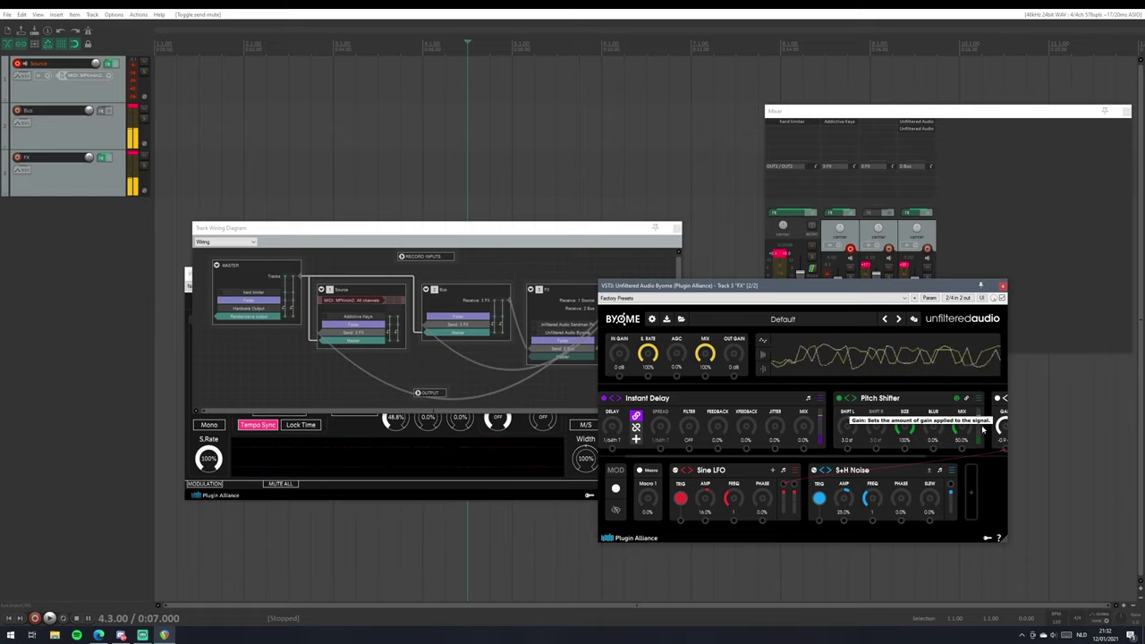
Remove Sandman Pro from the FX track's chain and rearrange the Byome and wiring diagram windows so both are fully visible.
left_click(108, 64)
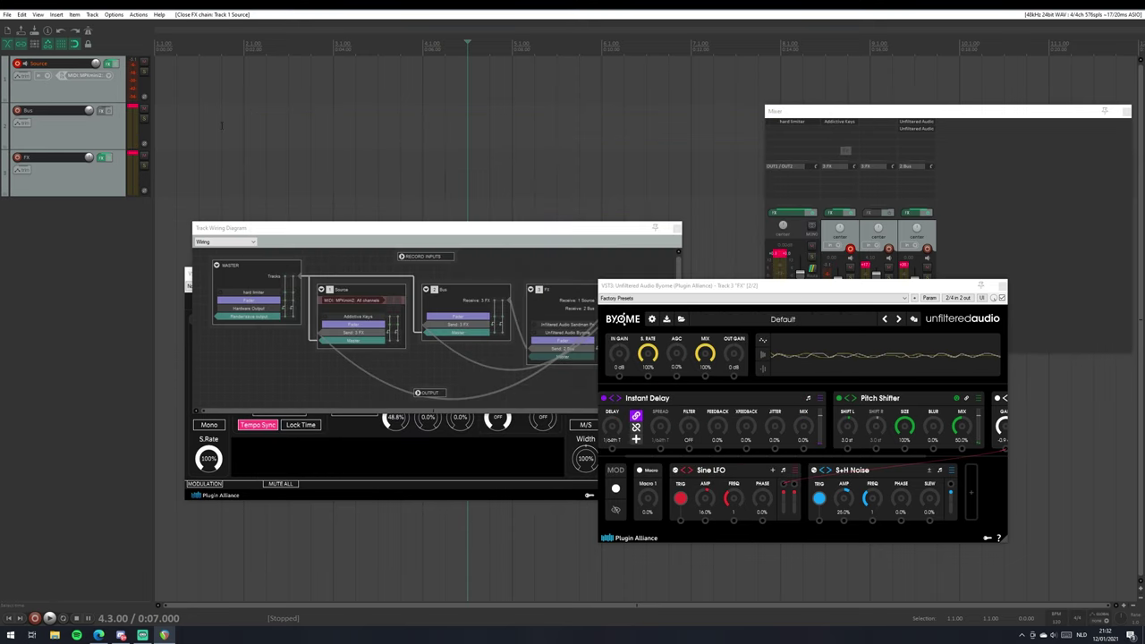
left_click(840, 120)
left_click(102, 158)
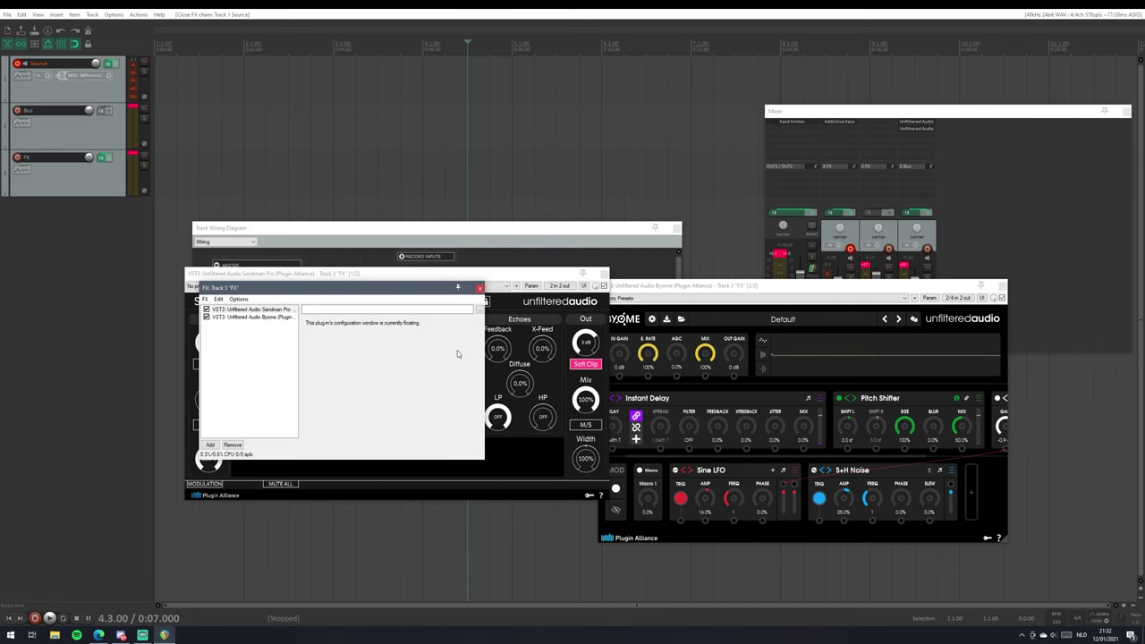
right_click(265, 309)
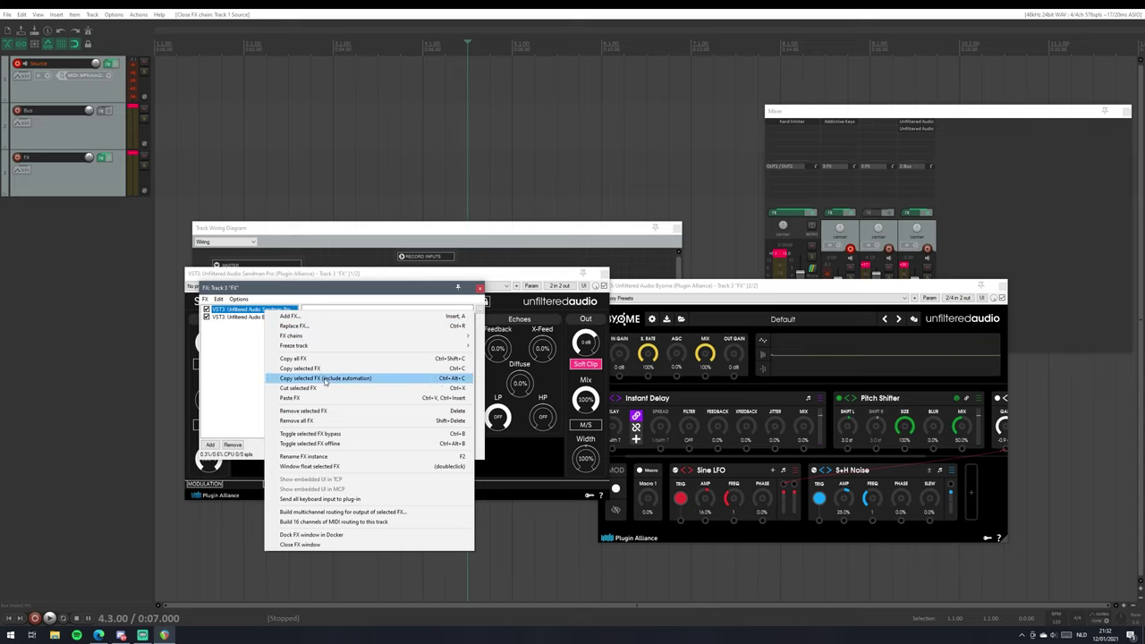
left_click(333, 420)
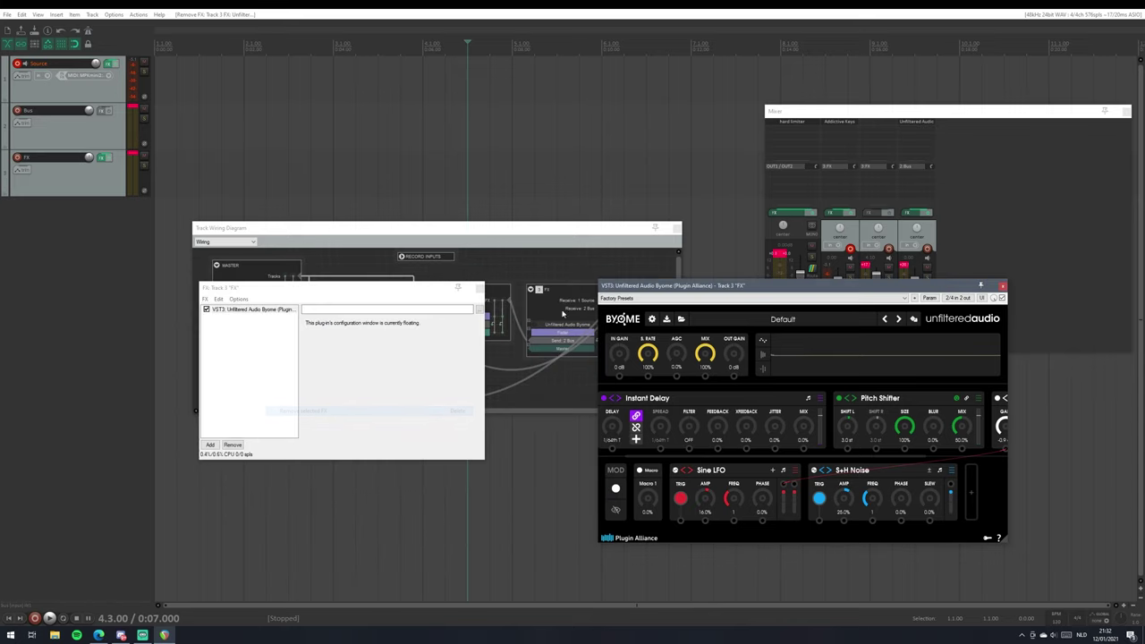
left_click(479, 287)
left_click_drag(730, 286, 540, 300)
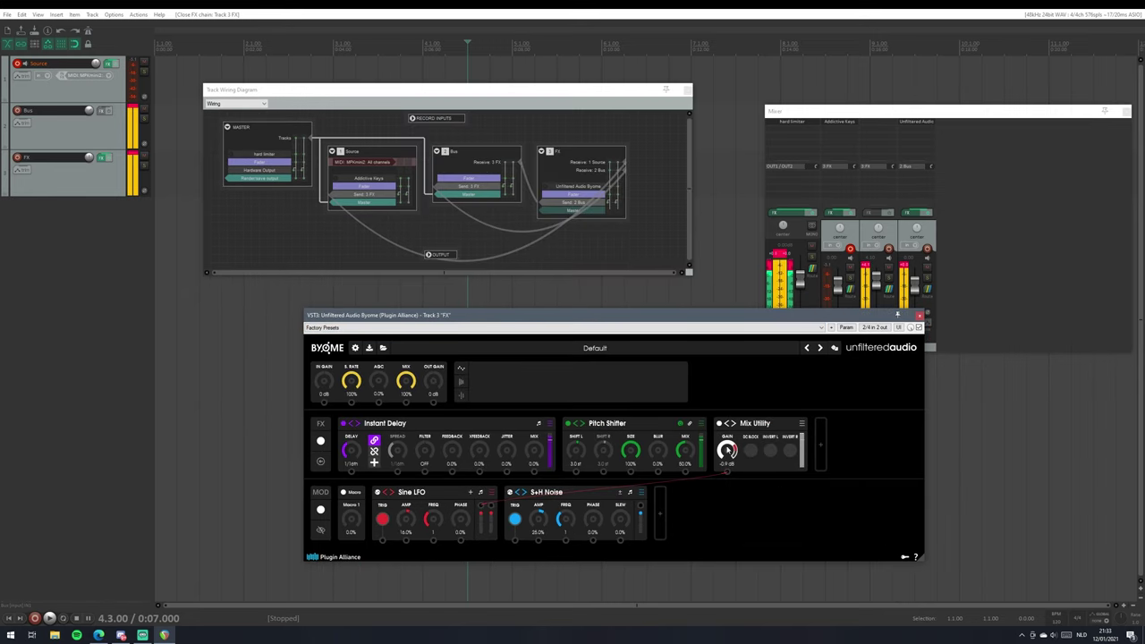
Set the Mix Utility gain to -4.7 dB, the Instant Delay time to 1/4th, and the Pitch Shifter's blur to 27.2% and mix to 61.3%.
mouse_move(728, 450)
left_mouse_down()
mouse_move(734, 479)
mouse_move(724, 463)
left_mouse_up()
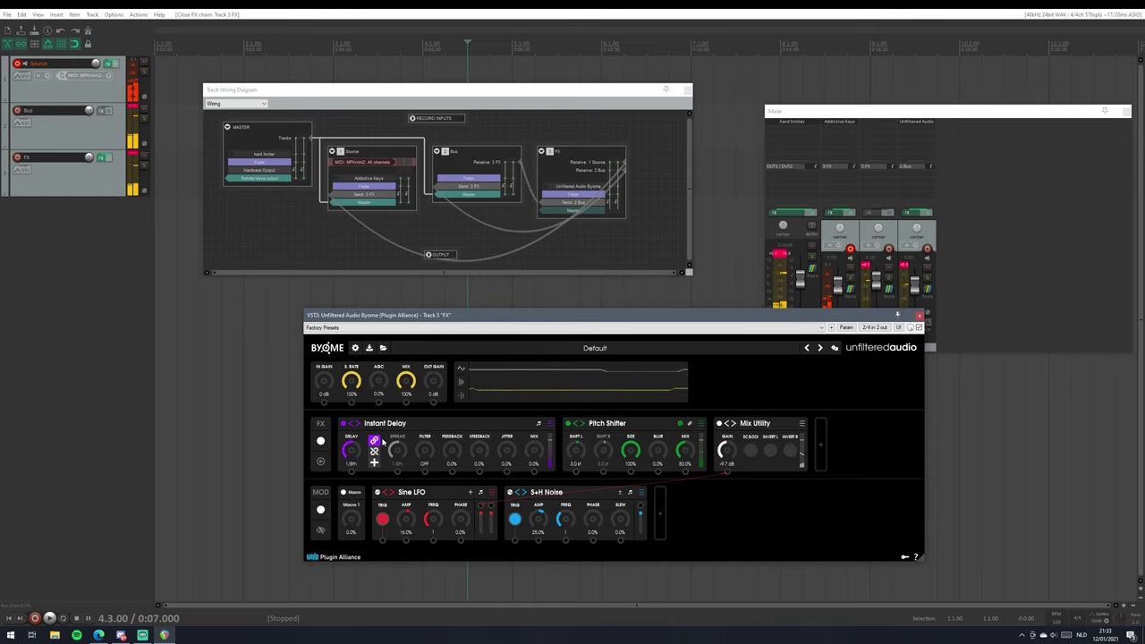
left_click(375, 442)
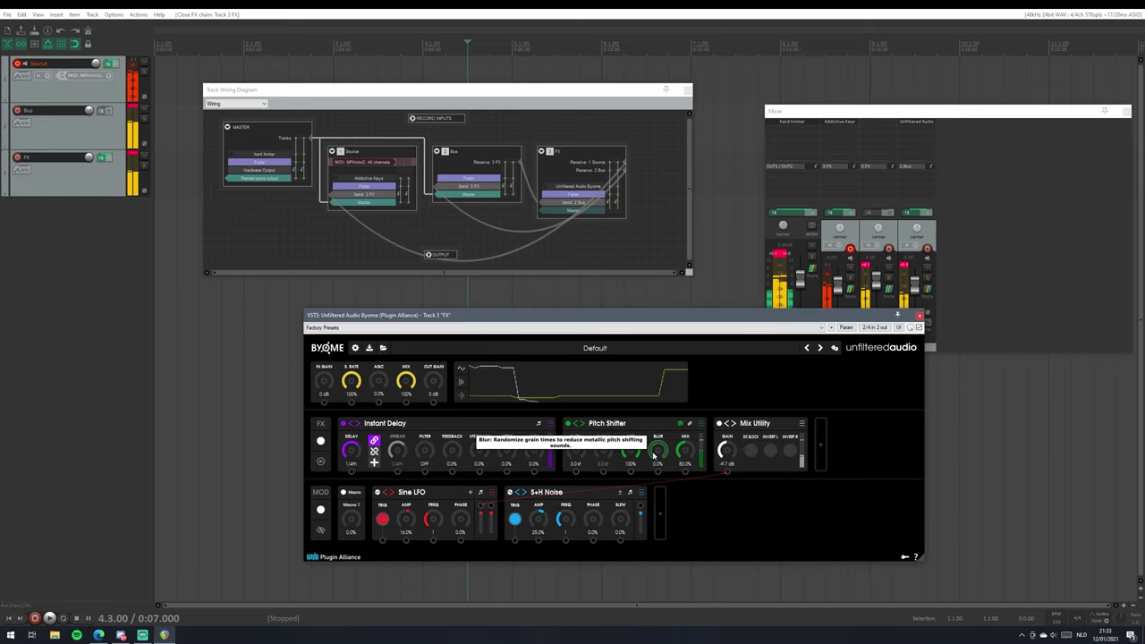
left_click_drag(657, 451, 659, 443)
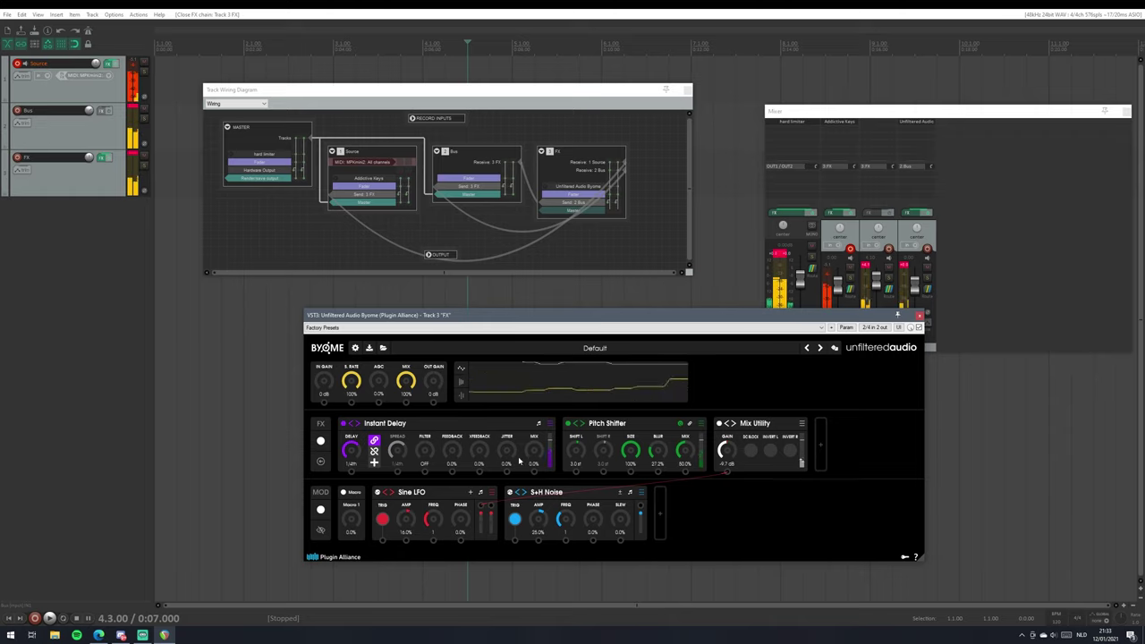
left_click_drag(461, 452, 460, 449)
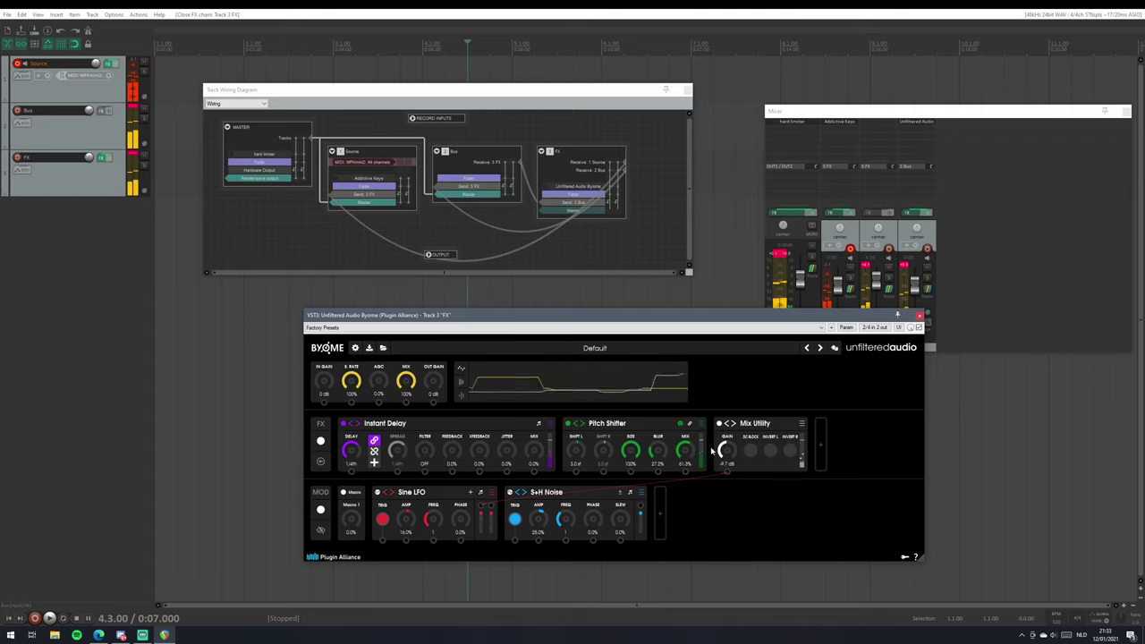
Modulate the Pitch Shifter's left shift with S+H Noise, raising the noise amplitude to 60.7% and adjusting its frequency.
left_click_drag(640, 508, 575, 463)
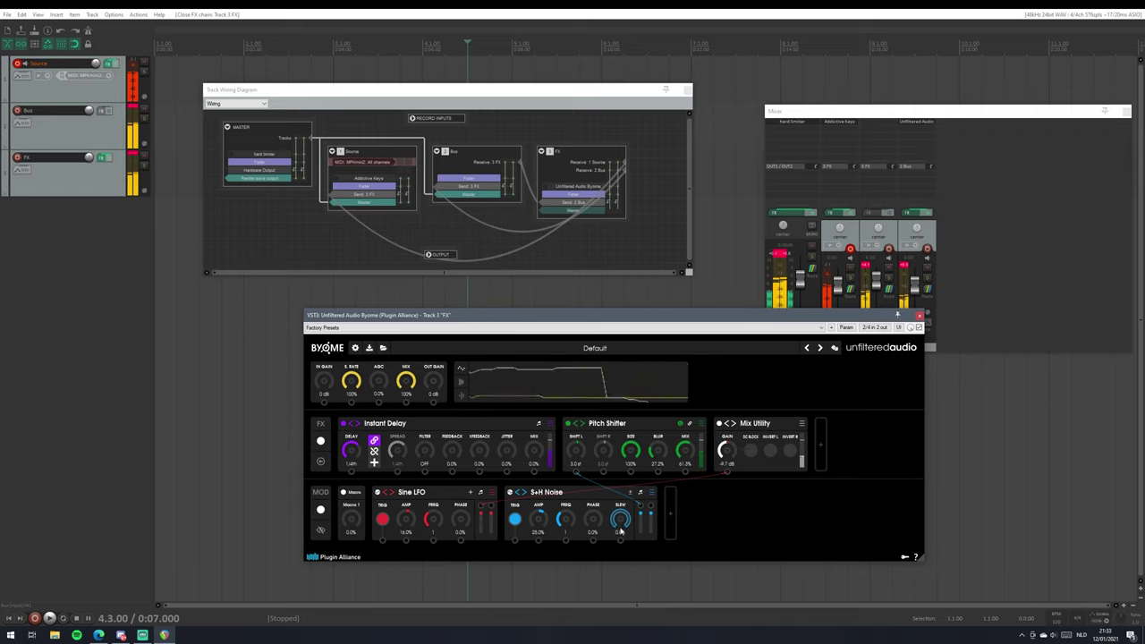
left_click_drag(538, 520, 539, 506)
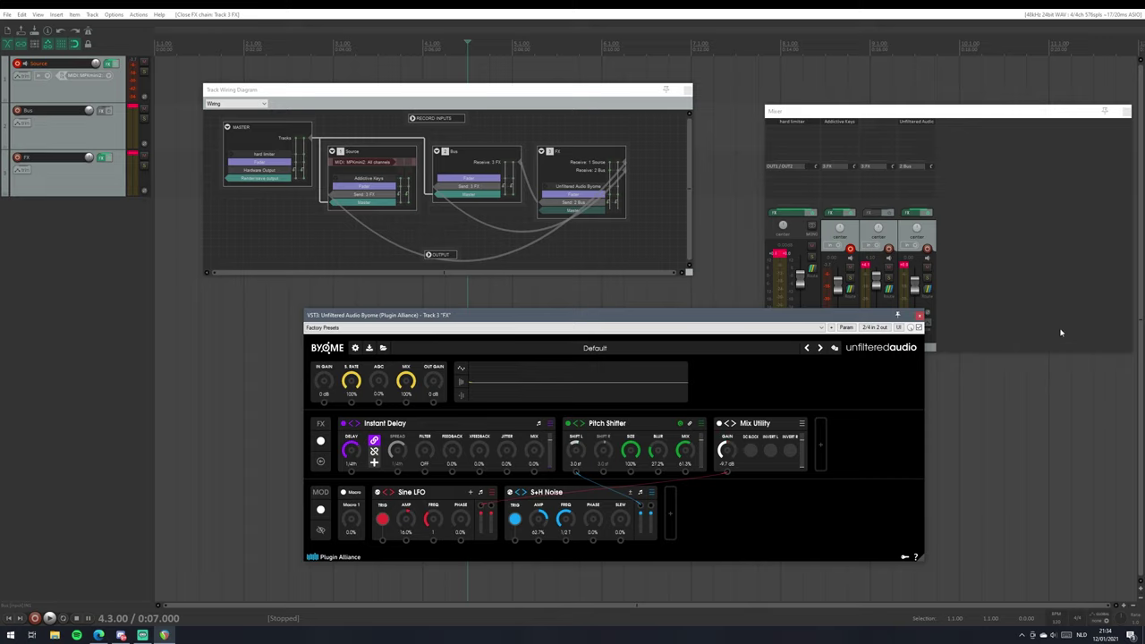
left_click(1015, 254)
left_click(916, 343)
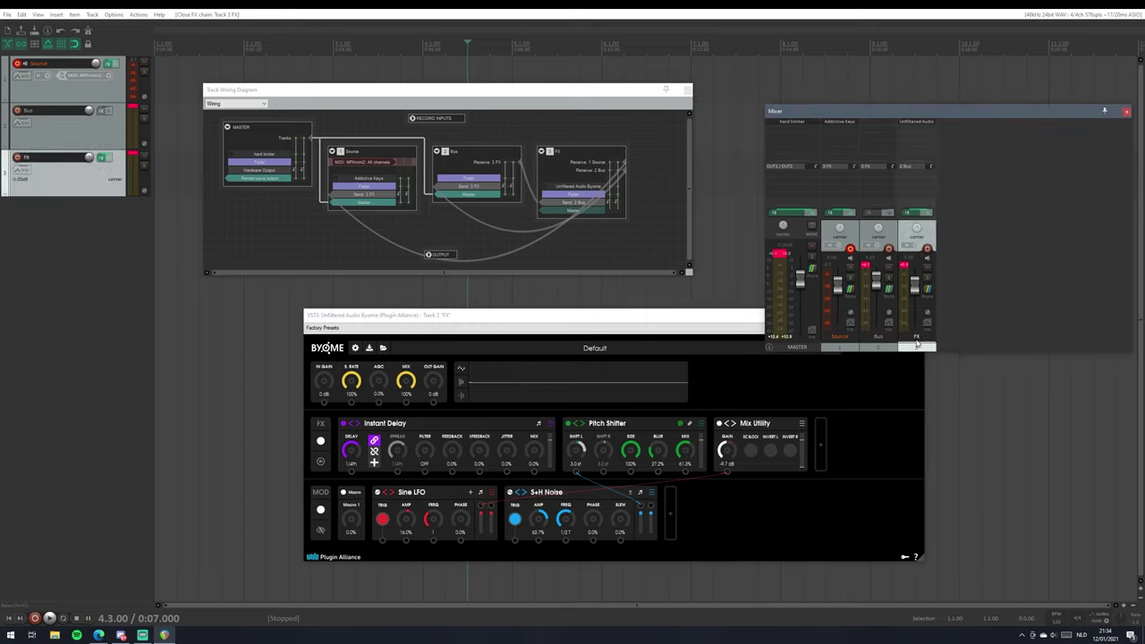
left_click(981, 298)
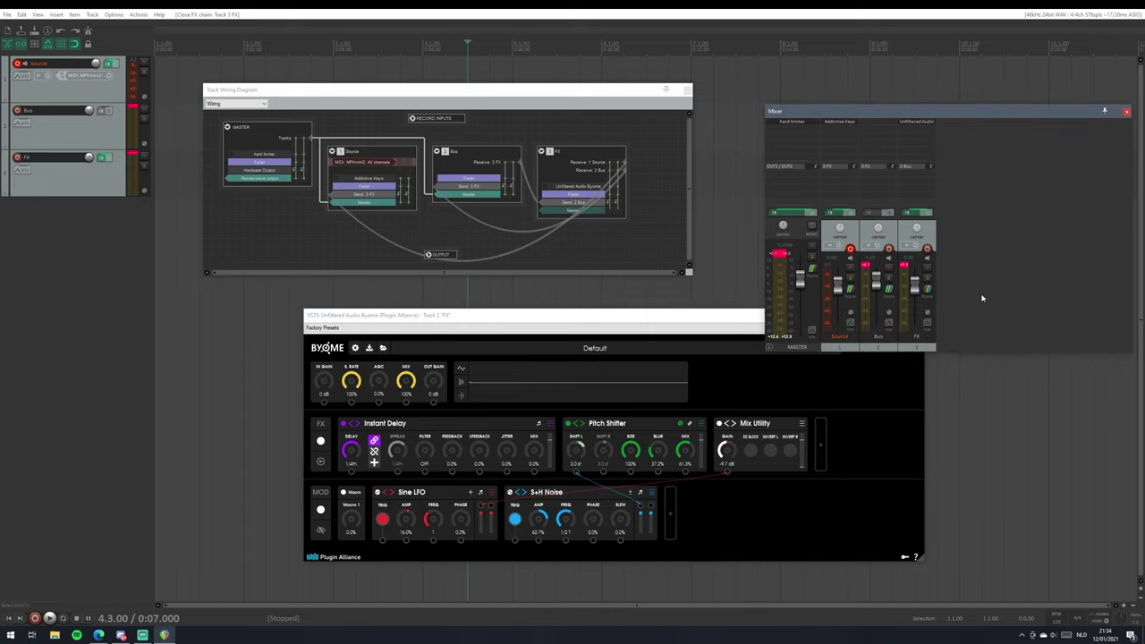